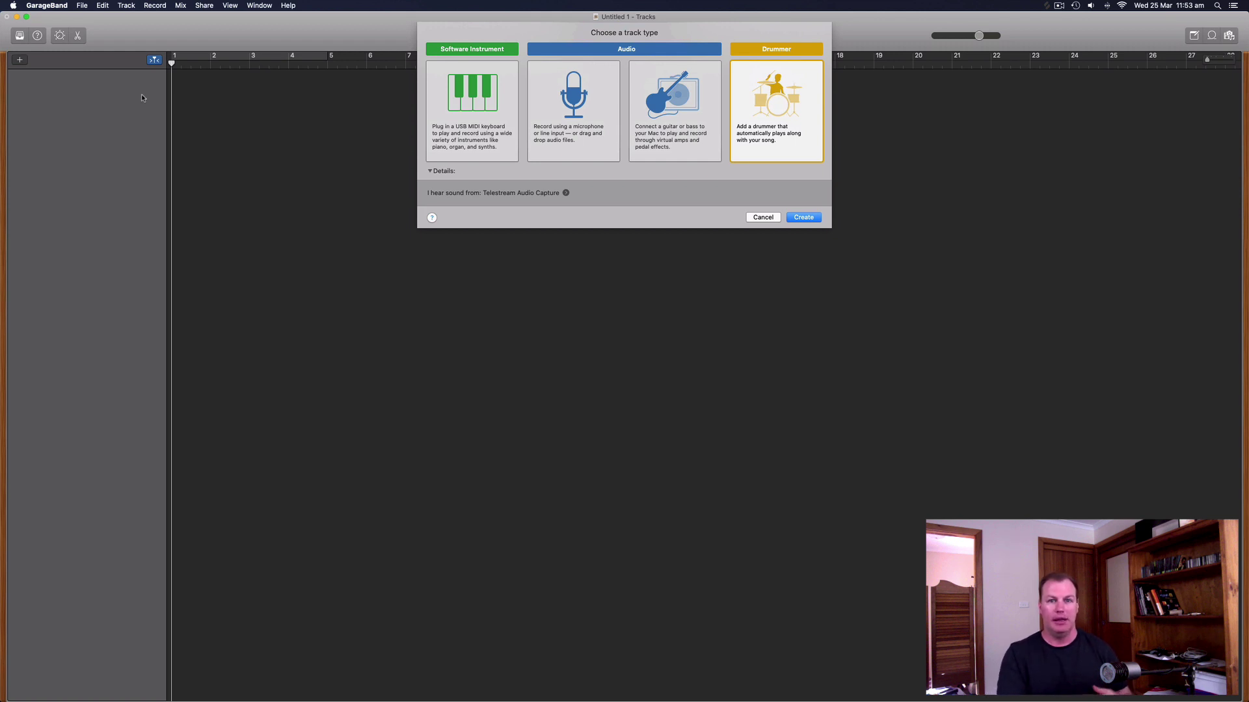
# Create a Software Instrument track (Classic Electric Piano) in the empty project.
pyautogui.click(453, 136)
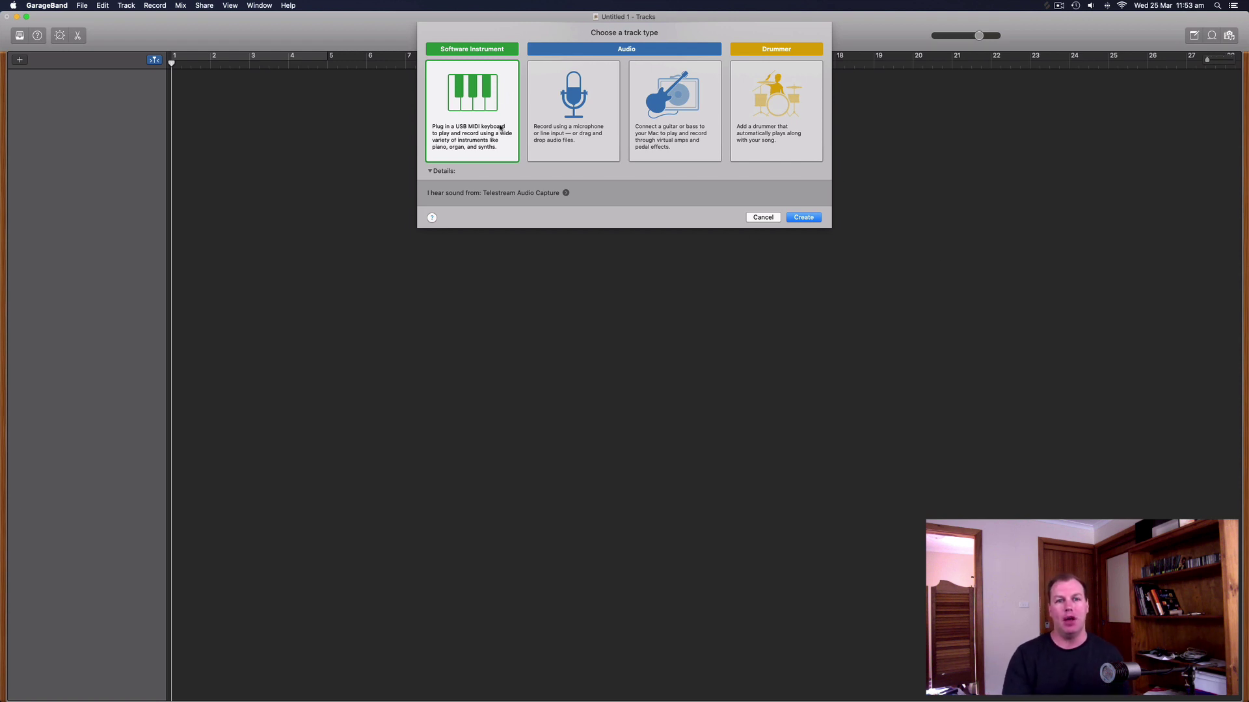
pyautogui.click(473, 94)
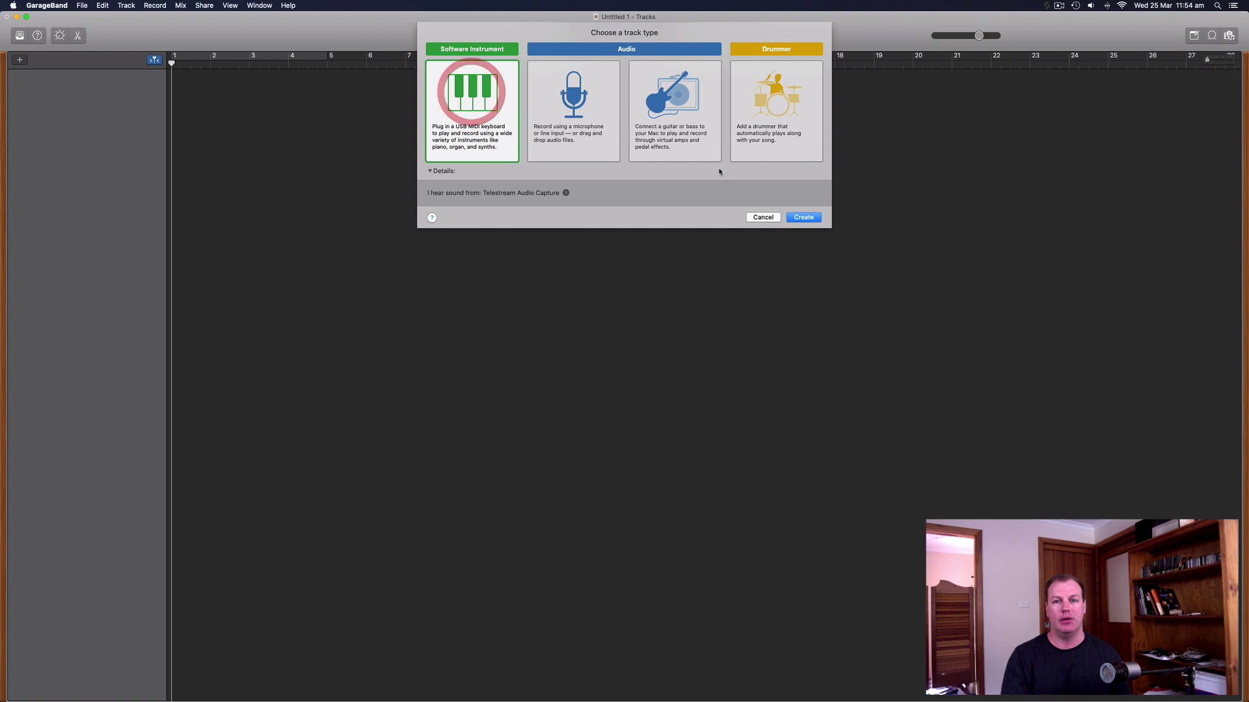
pyautogui.click(802, 218)
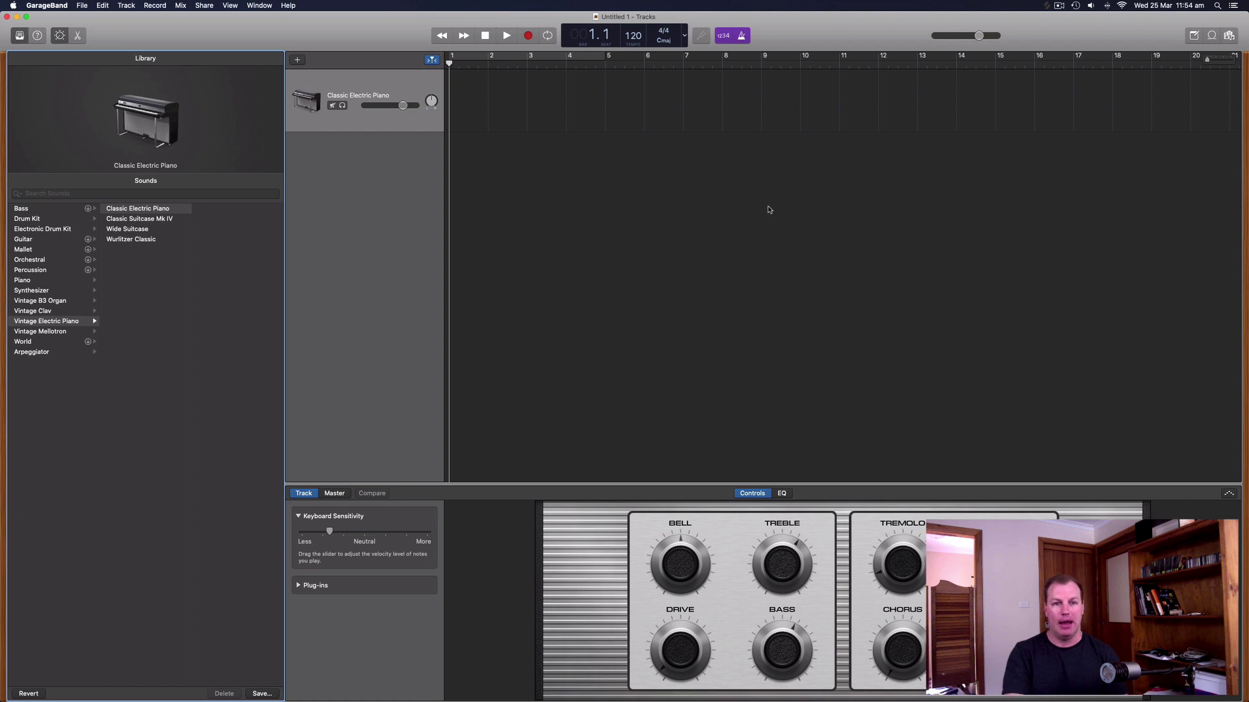
# Switch the track to Piano > Steinway Grand Piano and set the project tempo to 90 BPM.
pyautogui.click(363, 229)
pyautogui.click(385, 84)
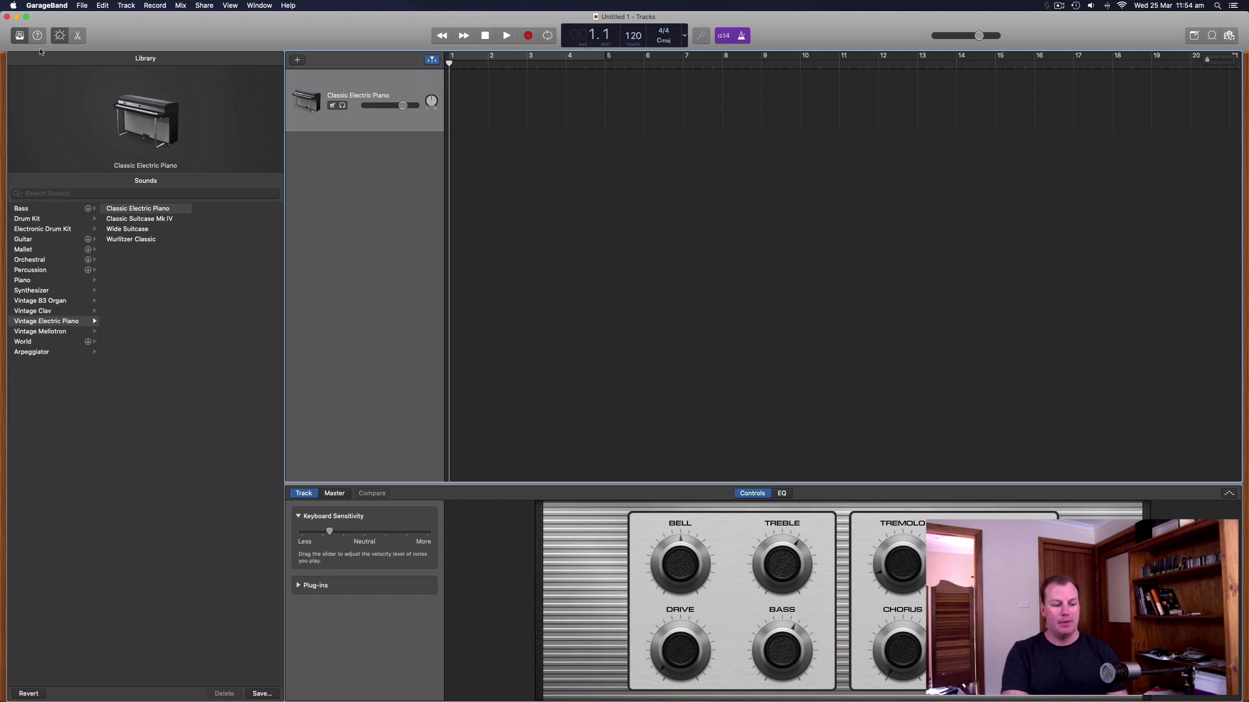
pyautogui.moveTo(59, 127)
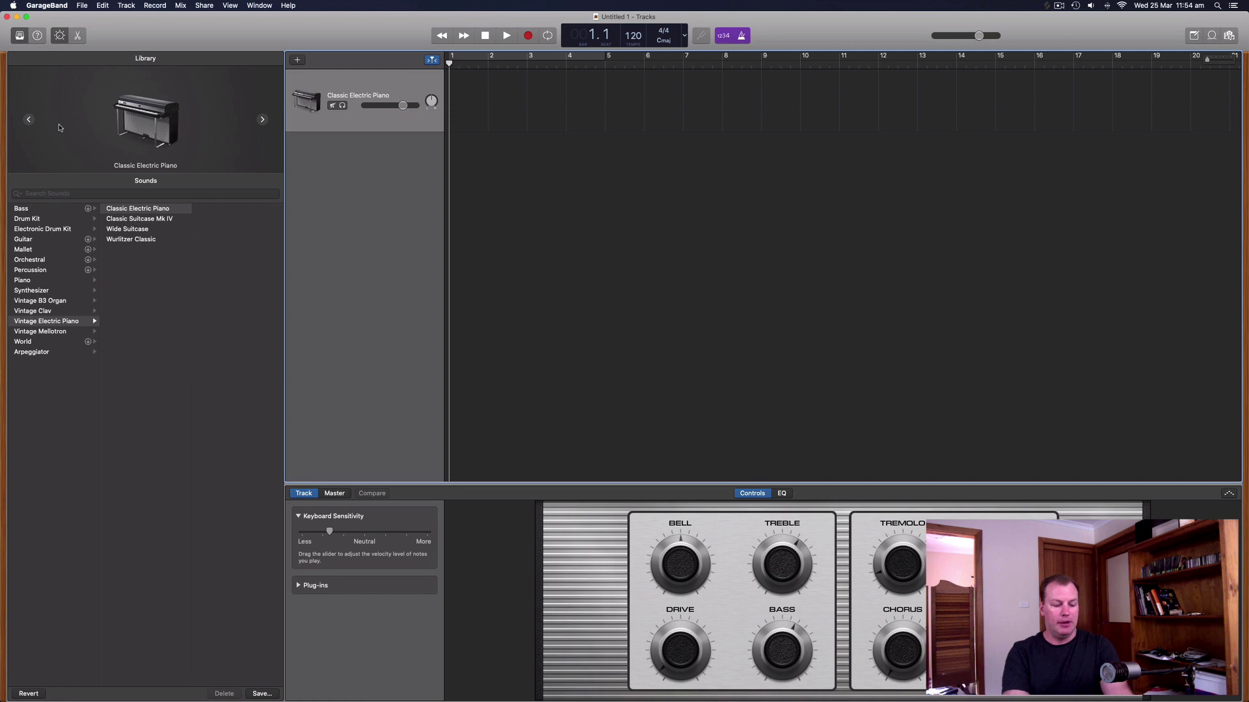
pyautogui.press('y')
pyautogui.press('y')
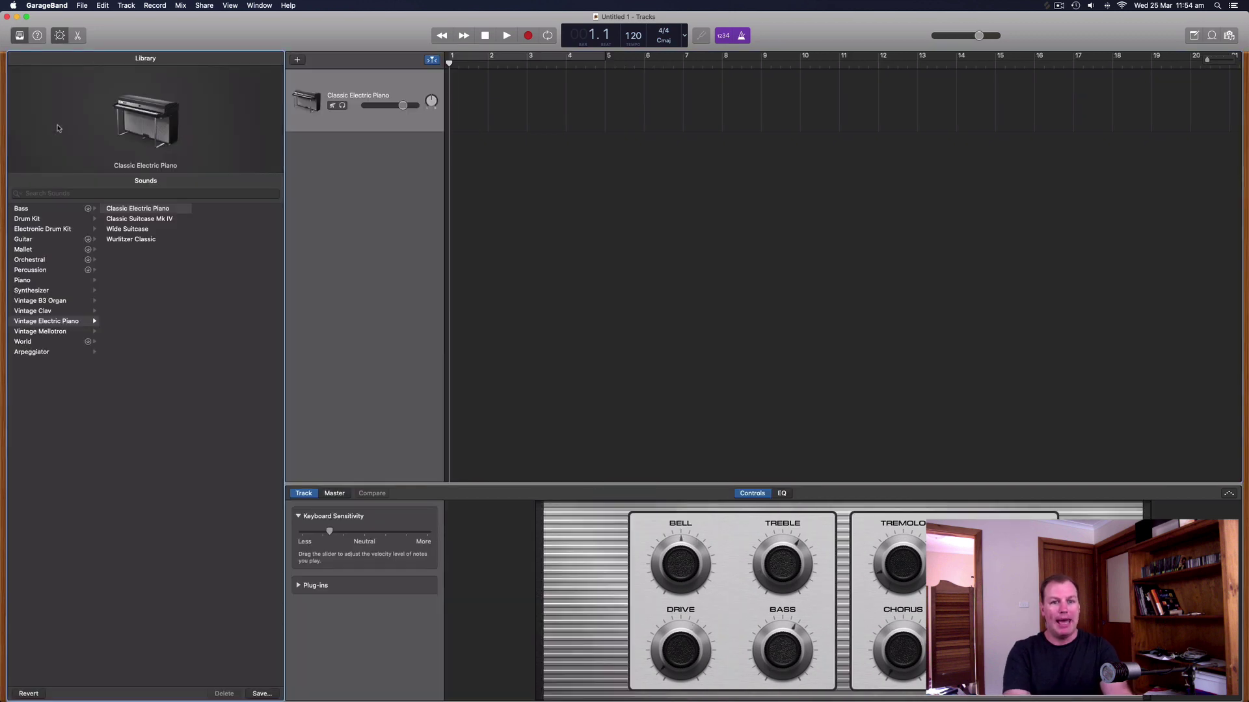
pyautogui.press('y')
pyautogui.press('y')
pyautogui.click(20, 36)
pyautogui.click(20, 36)
pyautogui.click(20, 37)
pyautogui.click(20, 36)
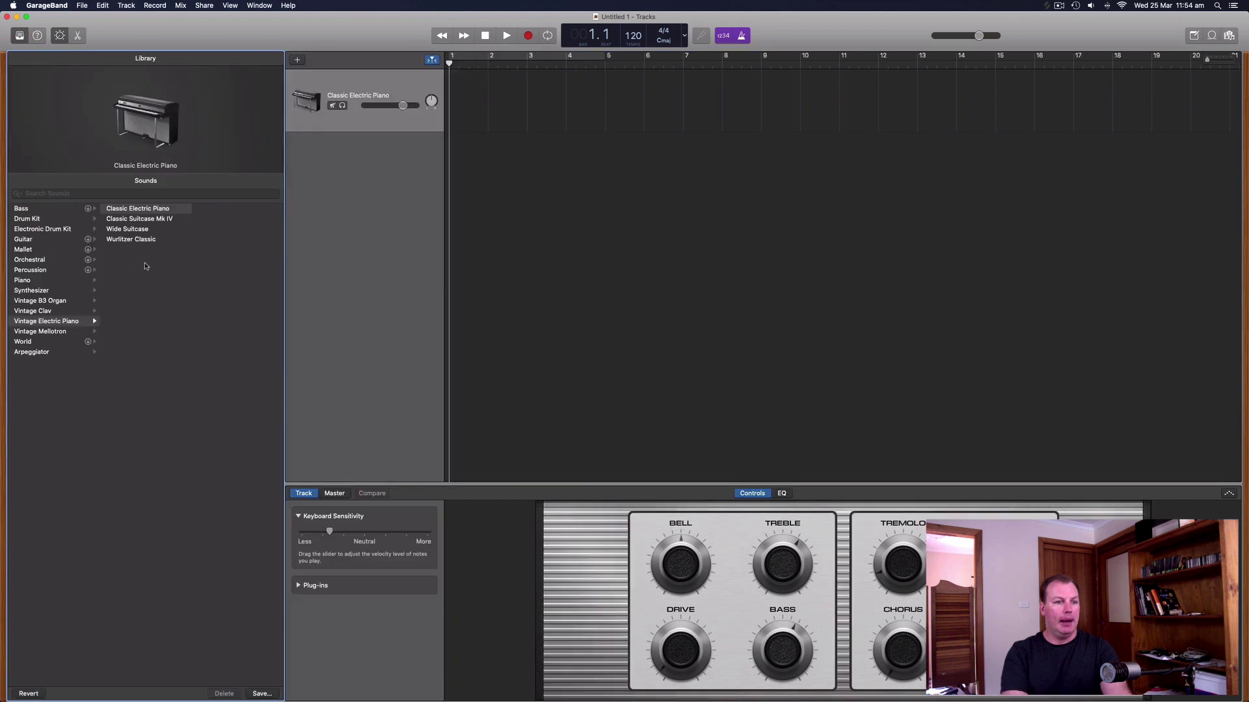
pyautogui.click(32, 281)
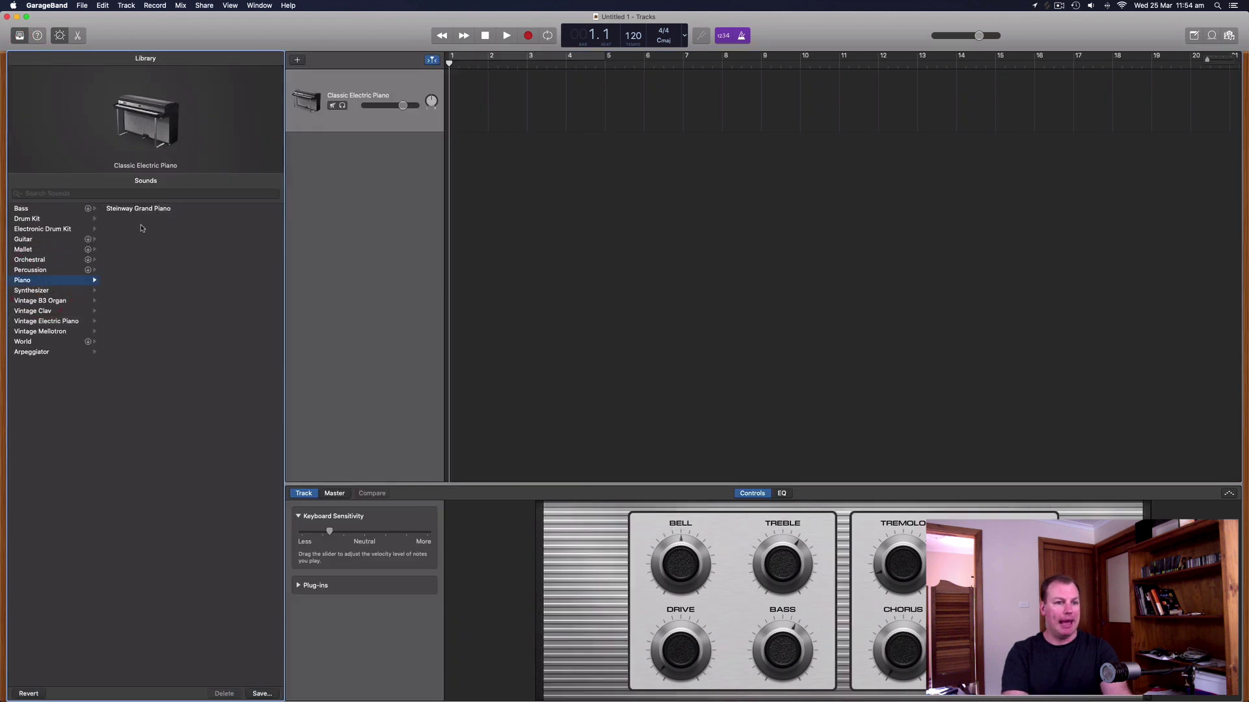
pyautogui.click(126, 209)
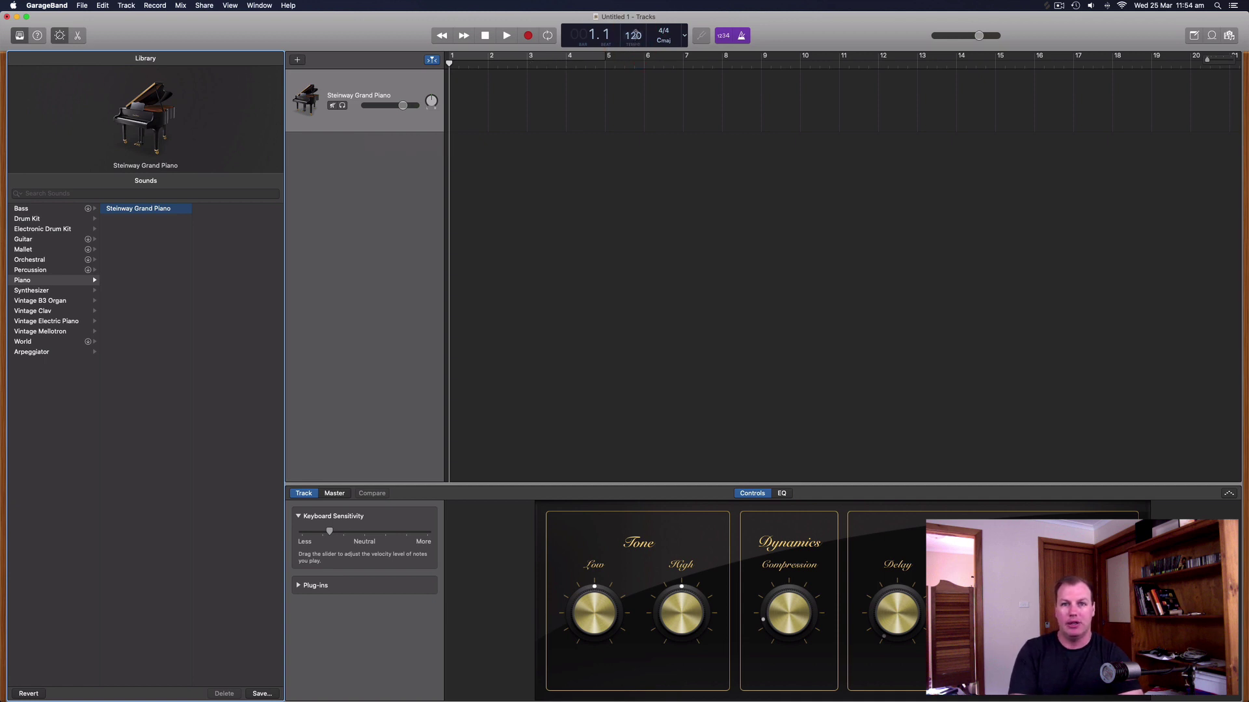
pyautogui.doubleClick(635, 36)
pyautogui.write('90')
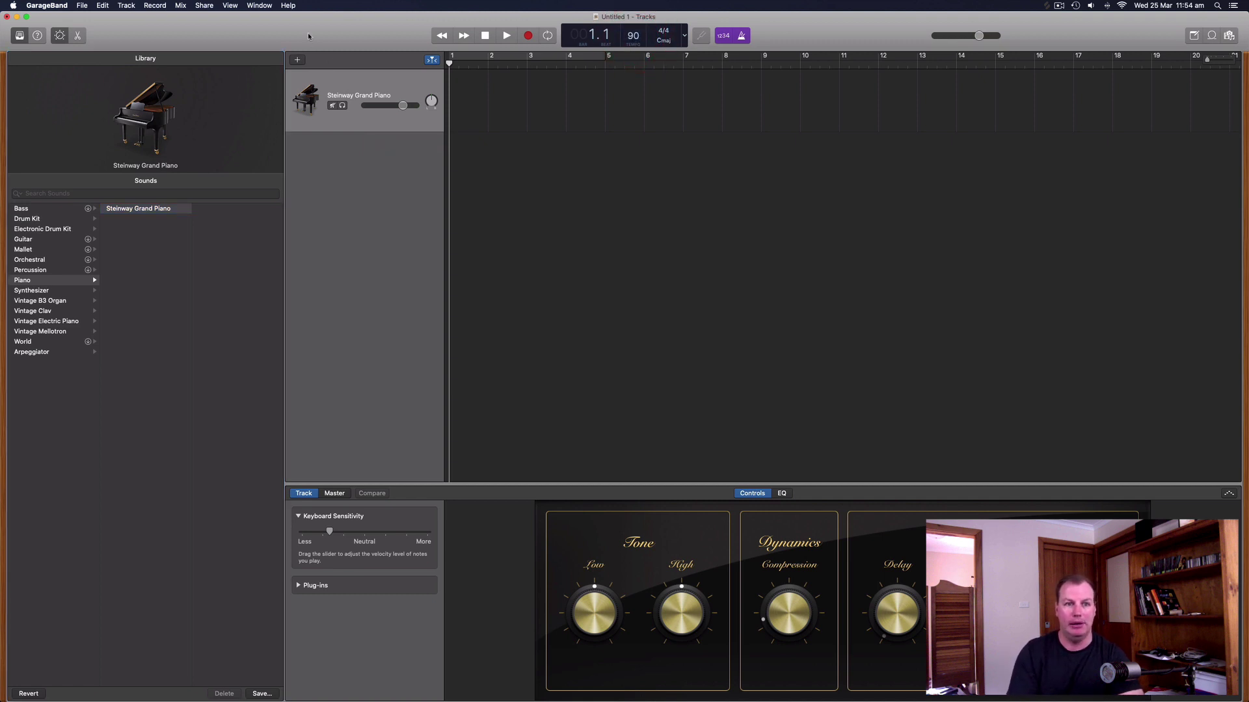
# Move the GarageBand window aside and bring the Splice sample library window forward.
pyautogui.moveTo(343, 19); pyautogui.dragTo(508, 67)
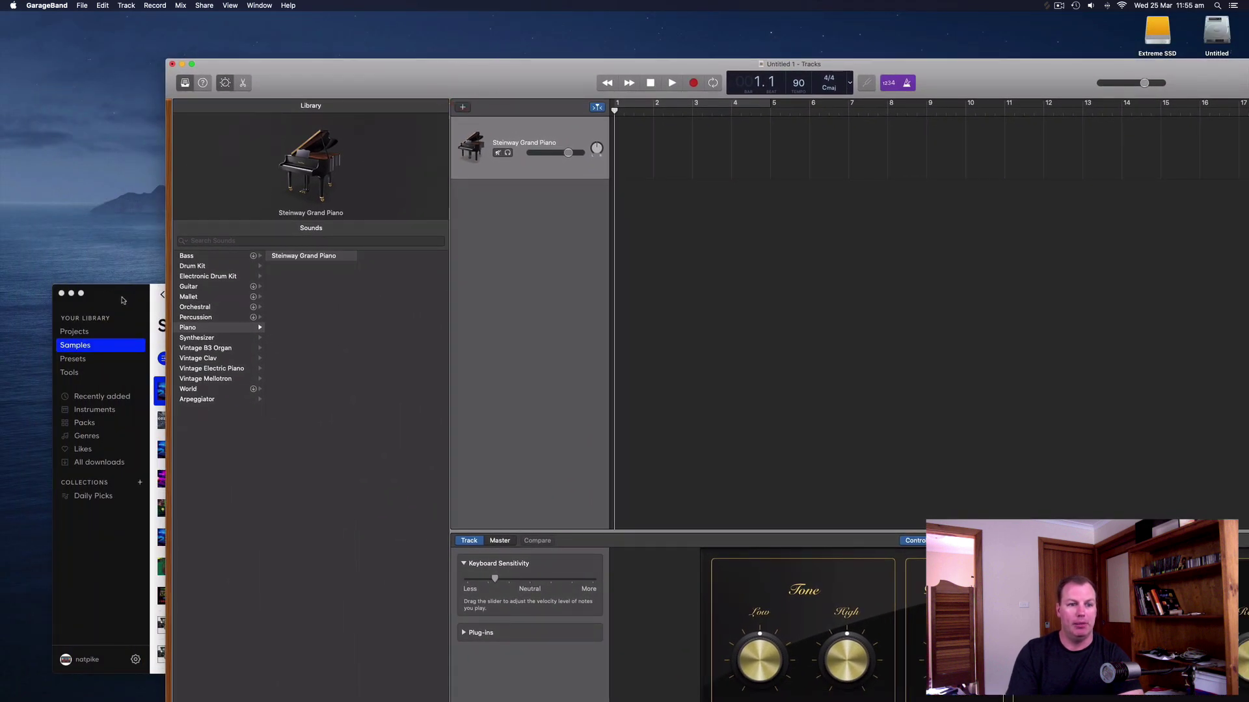
pyautogui.click(133, 296)
pyautogui.moveTo(378, 292); pyautogui.dragTo(348, 271)
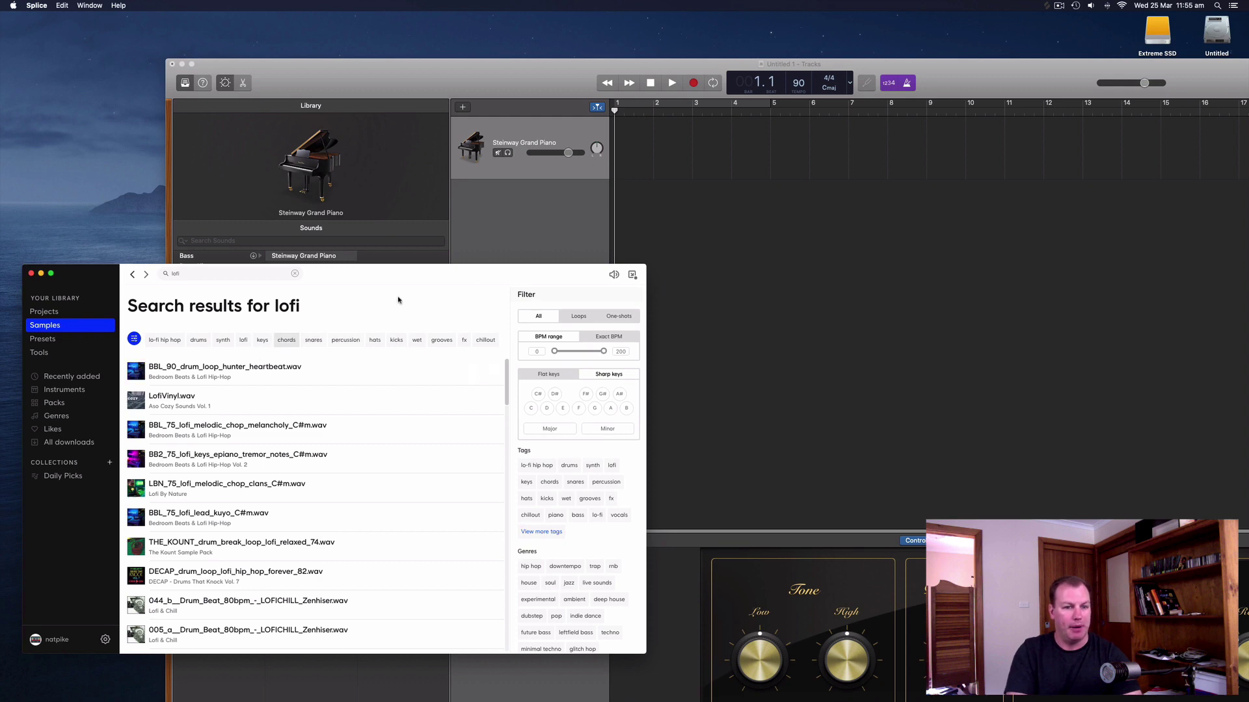
pyautogui.moveTo(476, 275); pyautogui.dragTo(470, 312)
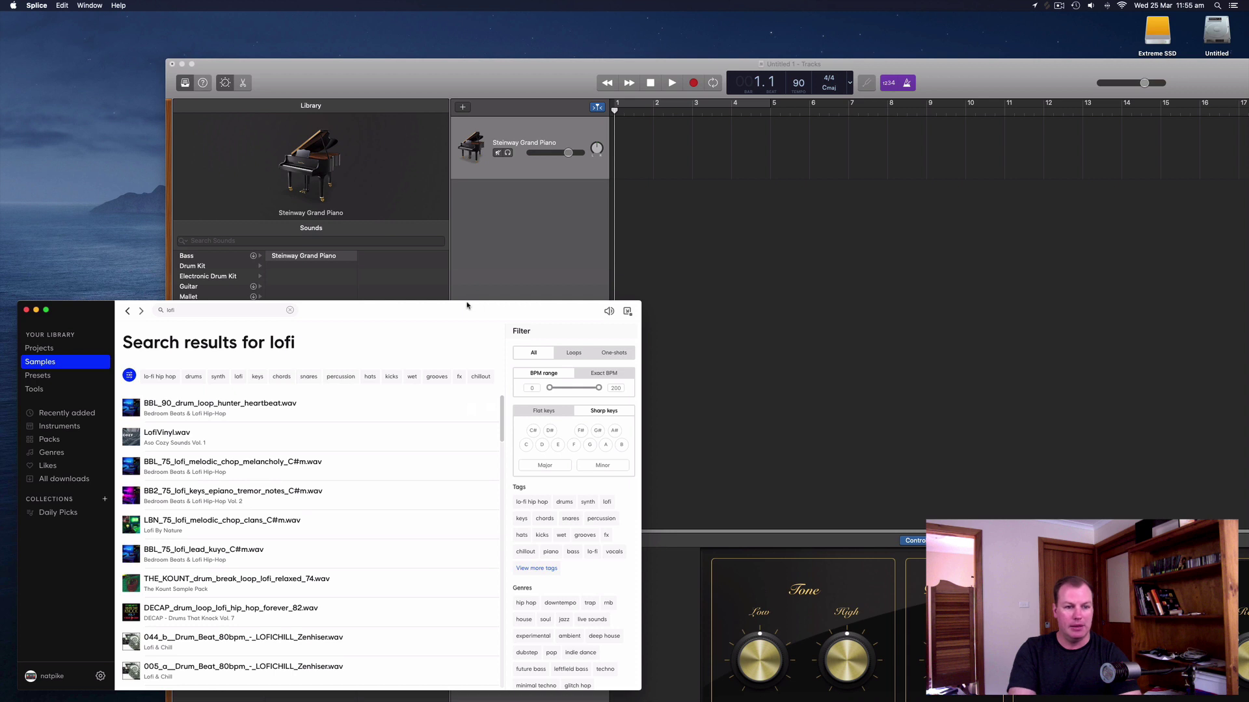
# Drop BBL_90_drum_loop_hunter_heartbeat.wav onto a new track and align it to bar 1.
pyautogui.moveTo(180, 404); pyautogui.dragTo(632, 235)
pyautogui.moveTo(521, 82); pyautogui.dragTo(392, 37)
pyautogui.moveTo(440, 168); pyautogui.dragTo(425, 168)
pyautogui.moveTo(567, 135); pyautogui.dragTo(548, 135)
# Play the drum loop, fine-tune its volume slider, and turn off the metronome.
pyautogui.moveTo(420, 170); pyautogui.dragTo(417, 173)
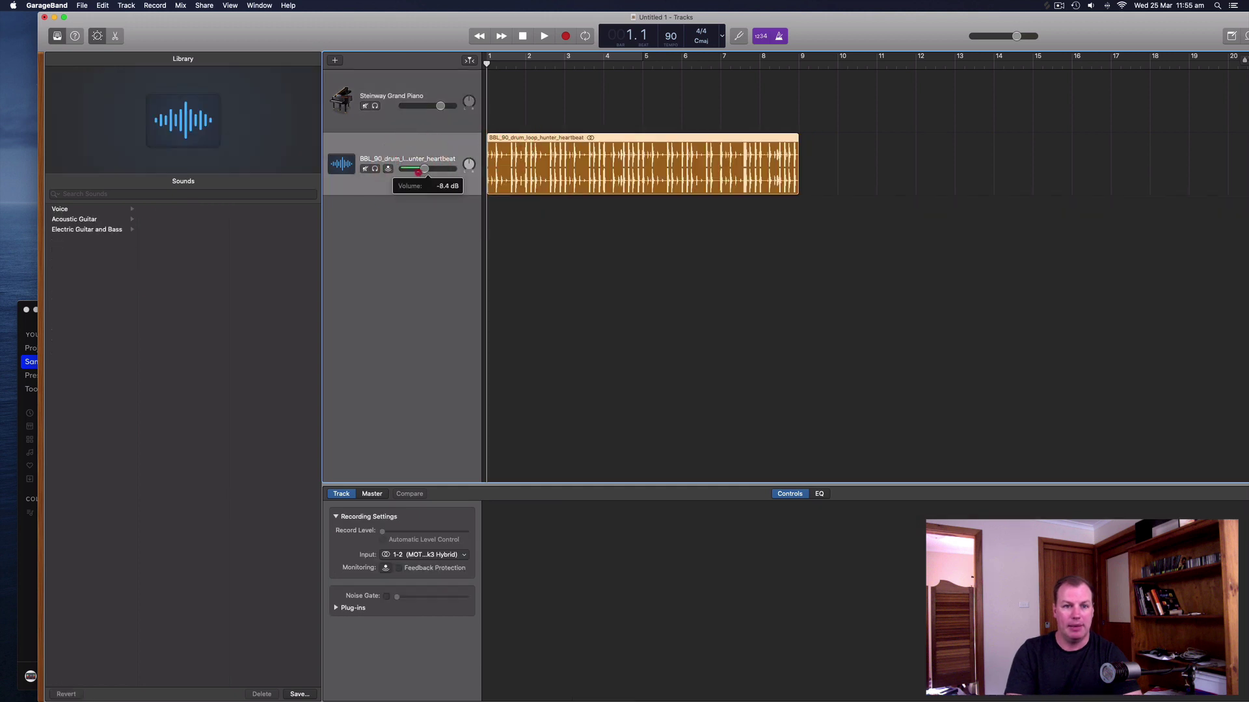
pyautogui.click(543, 36)
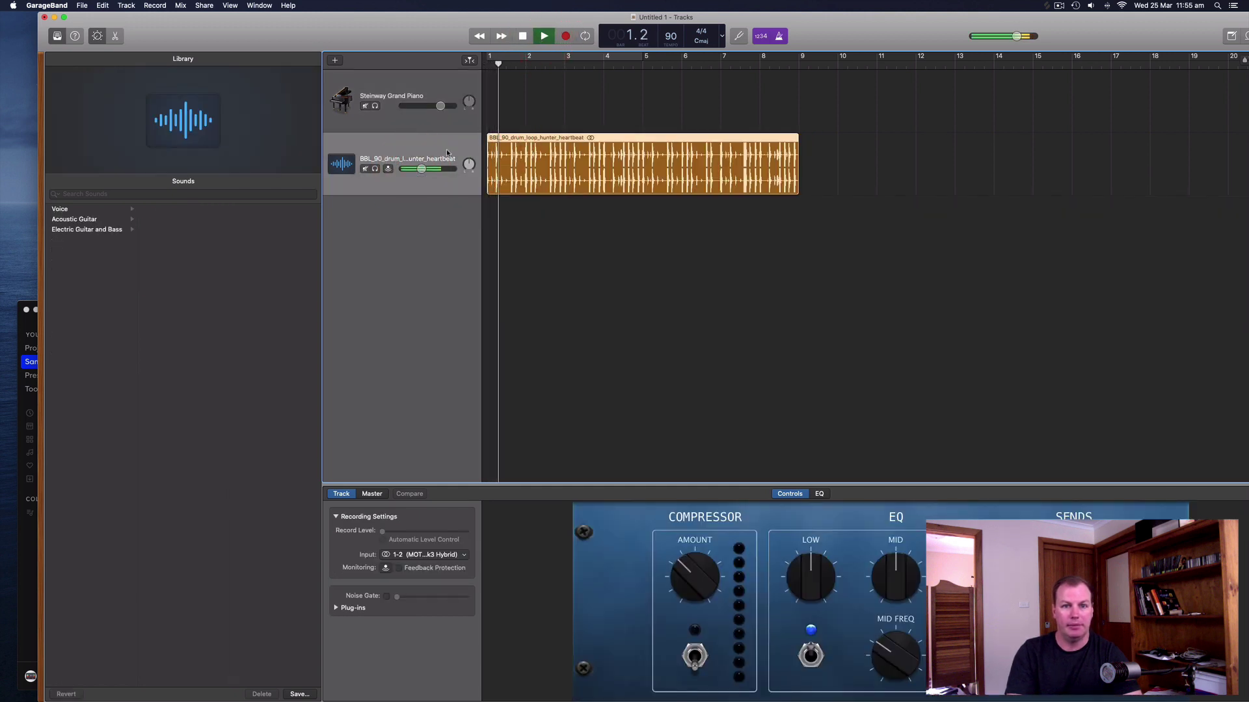
pyautogui.moveTo(421, 169); pyautogui.dragTo(430, 169)
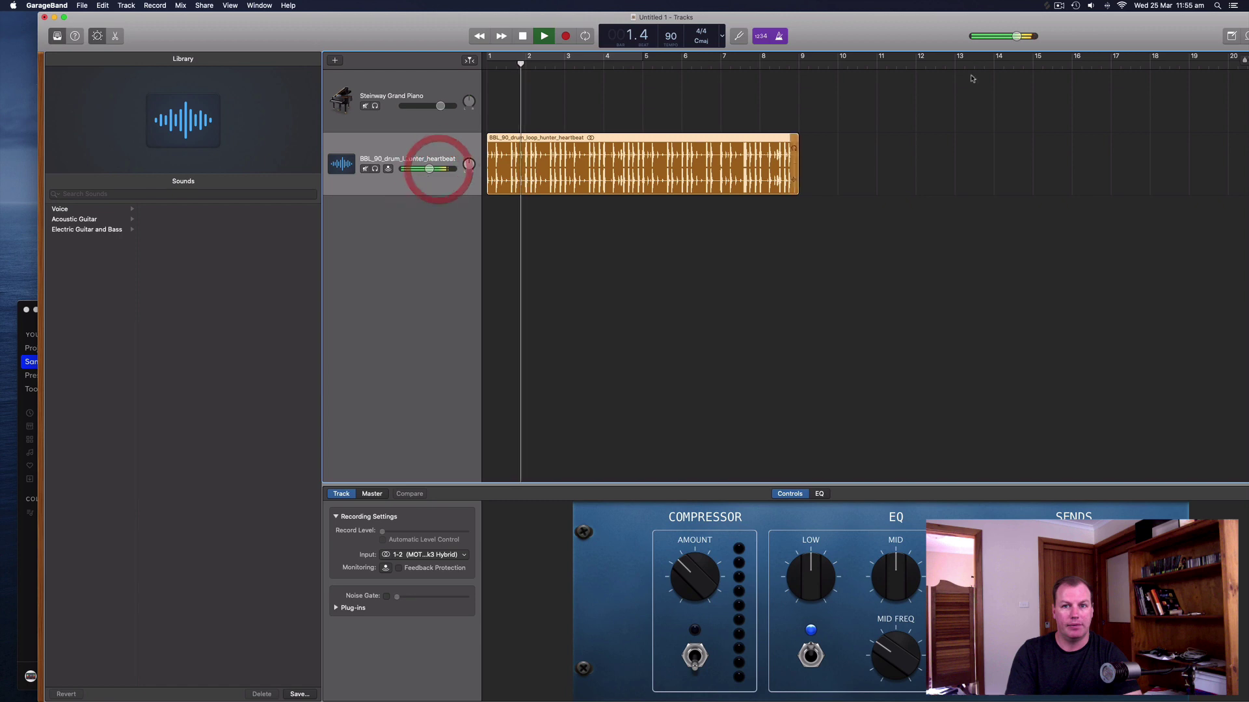
pyautogui.click(778, 37)
pyautogui.press('space')
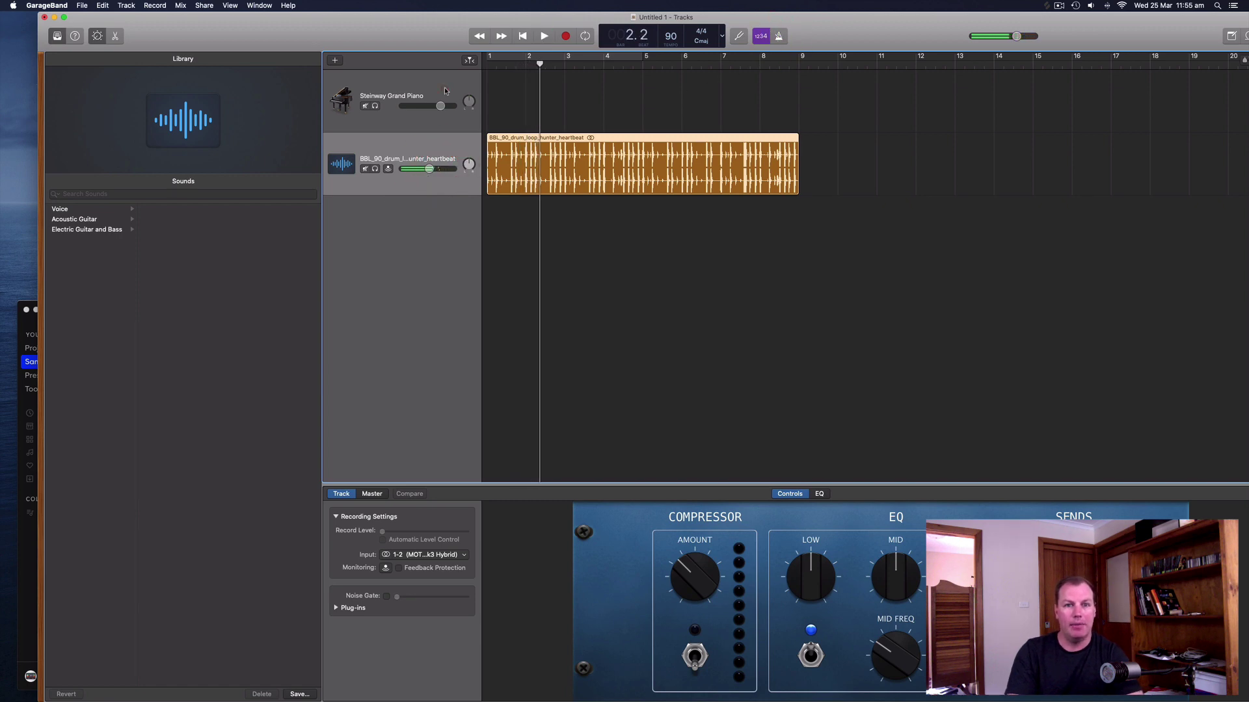
# Select the Steinway Grand Piano track, return to the beginning, and go full screen.
pyautogui.click(456, 89)
pyautogui.click(521, 36)
pyautogui.press('ctrl+super+f')
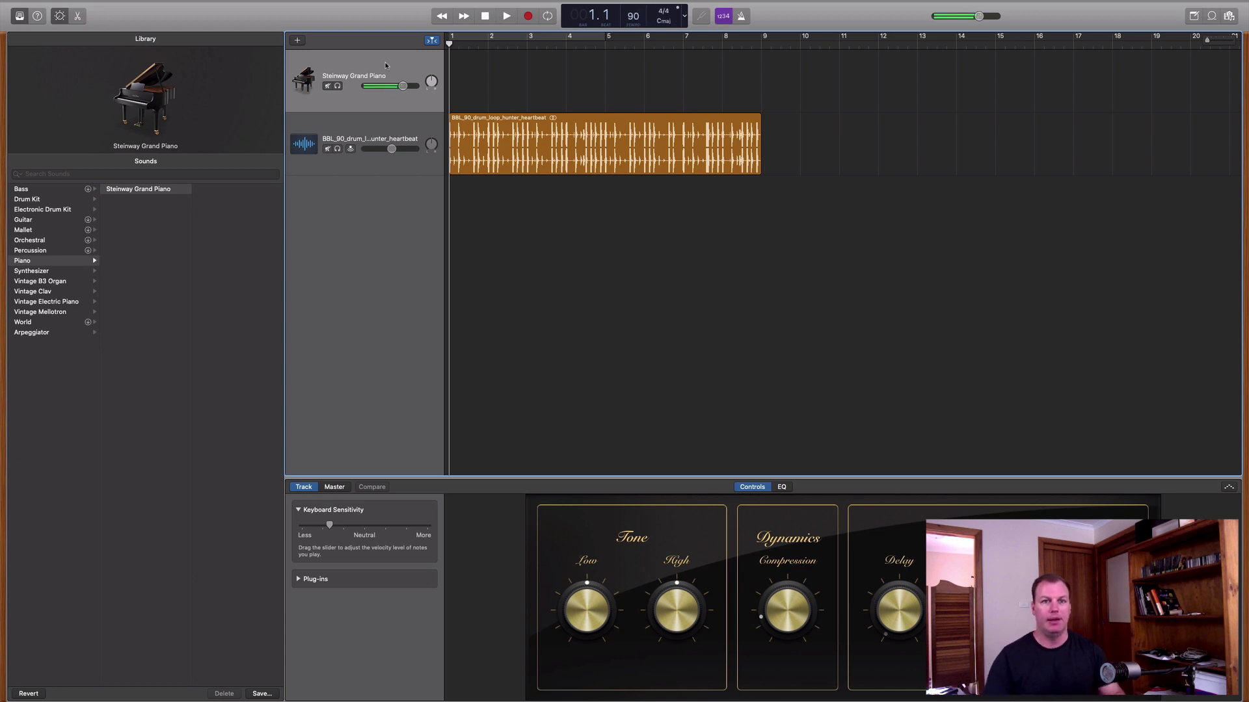
# Create an empty MIDI region at bar 1 on the piano track and open it in an enlarged Piano Roll.
pyautogui.rightClick(478, 73)
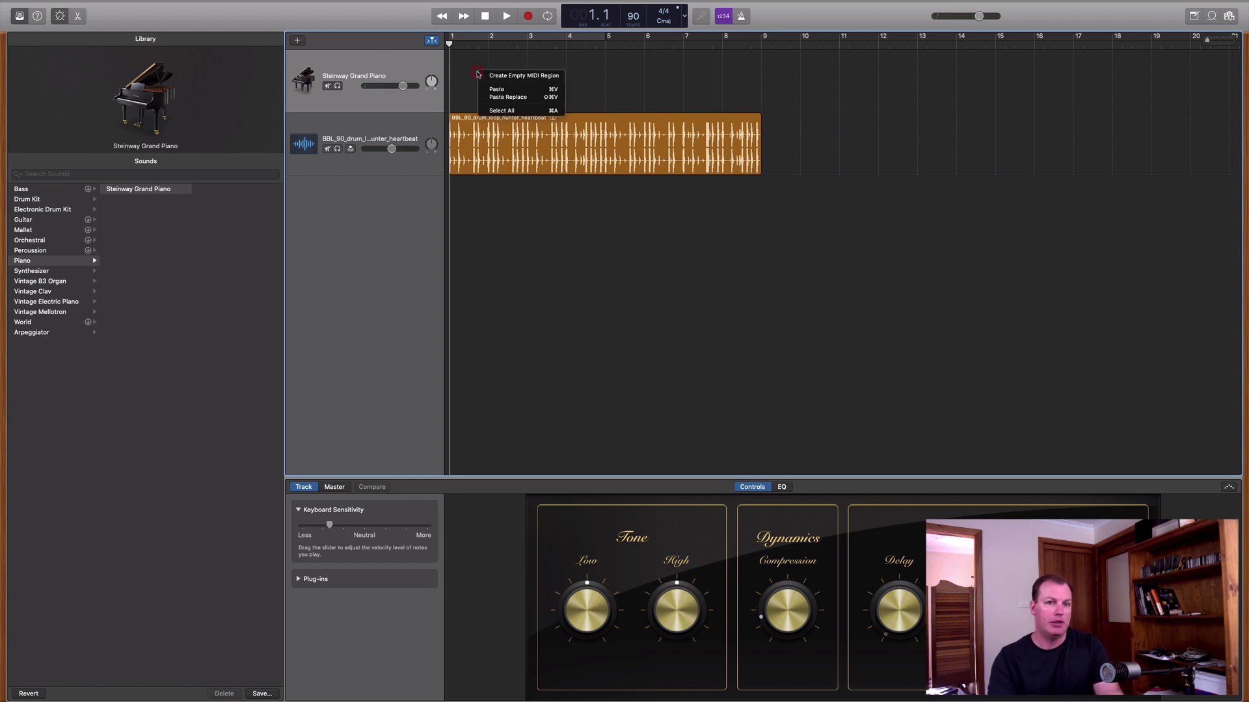
pyautogui.click(535, 76)
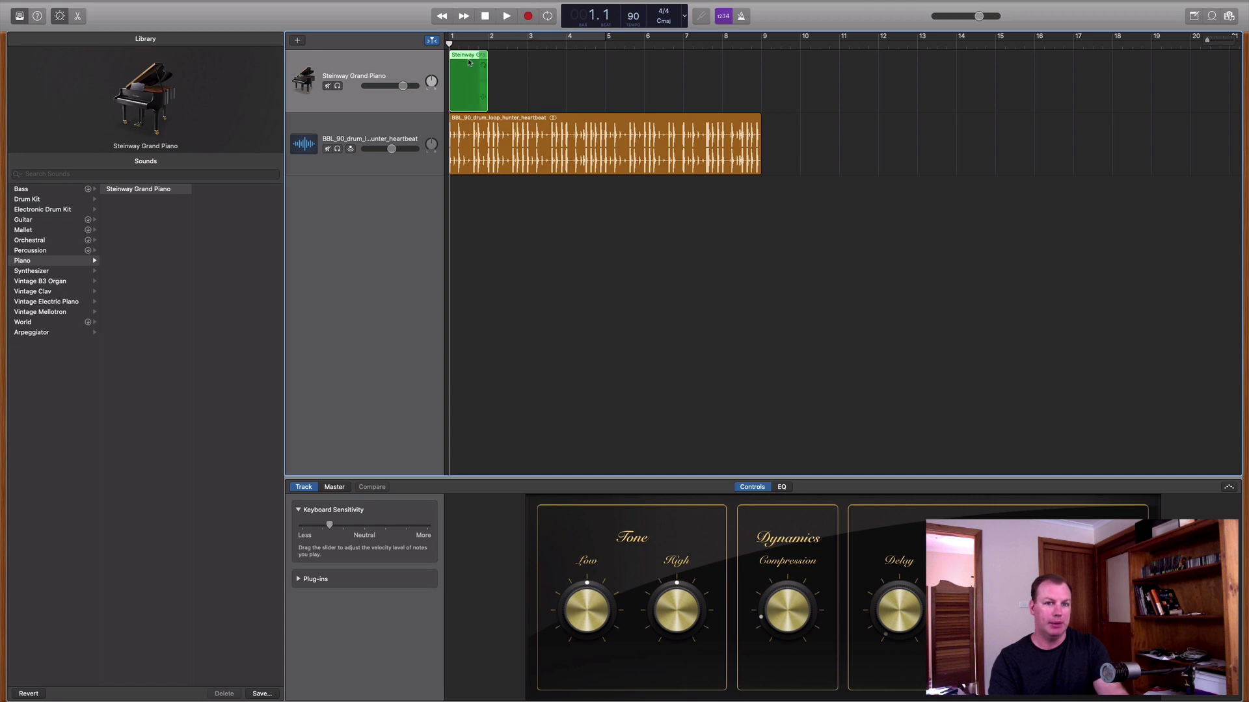
pyautogui.rightClick(504, 68)
pyautogui.click(468, 56)
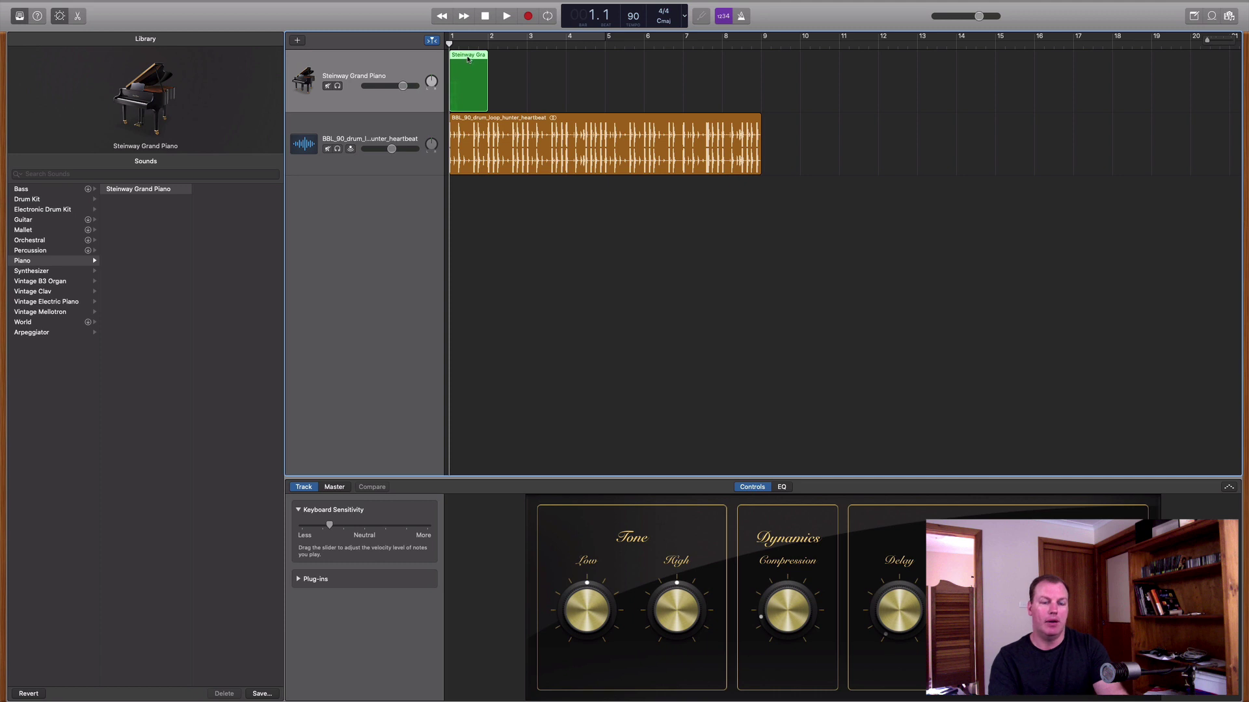
pyautogui.doubleClick(468, 57)
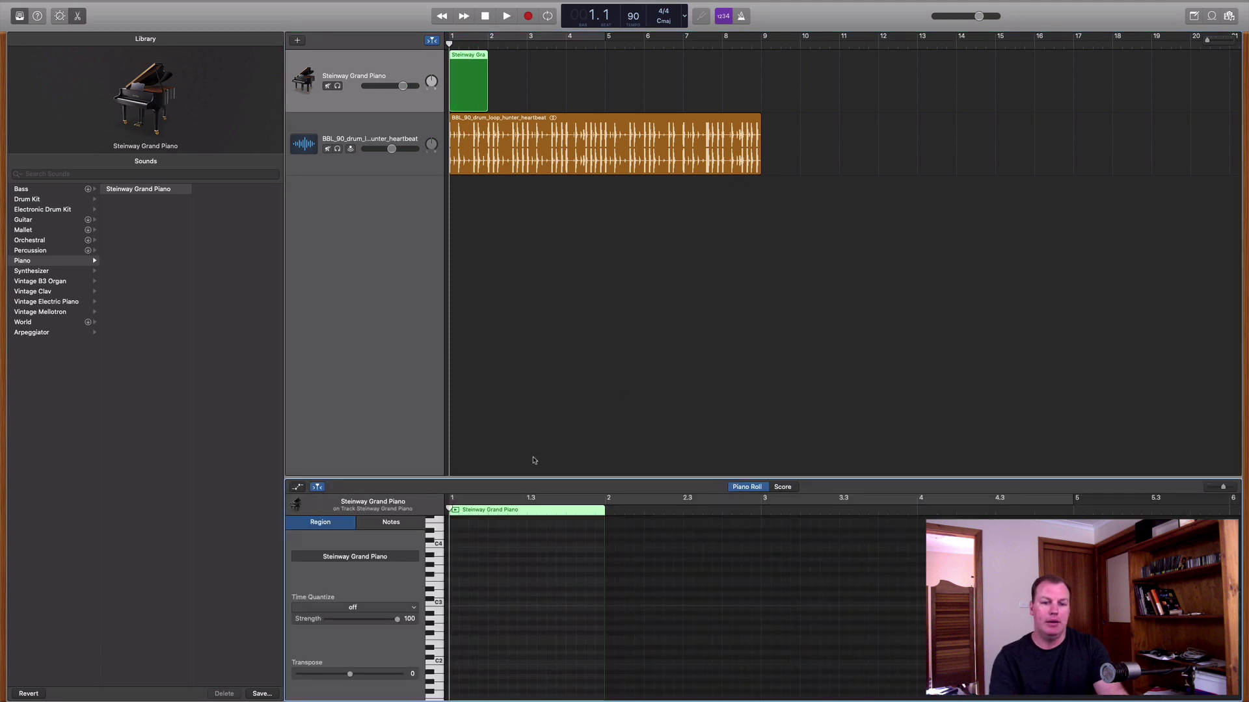
pyautogui.moveTo(524, 478); pyautogui.dragTo(528, 368)
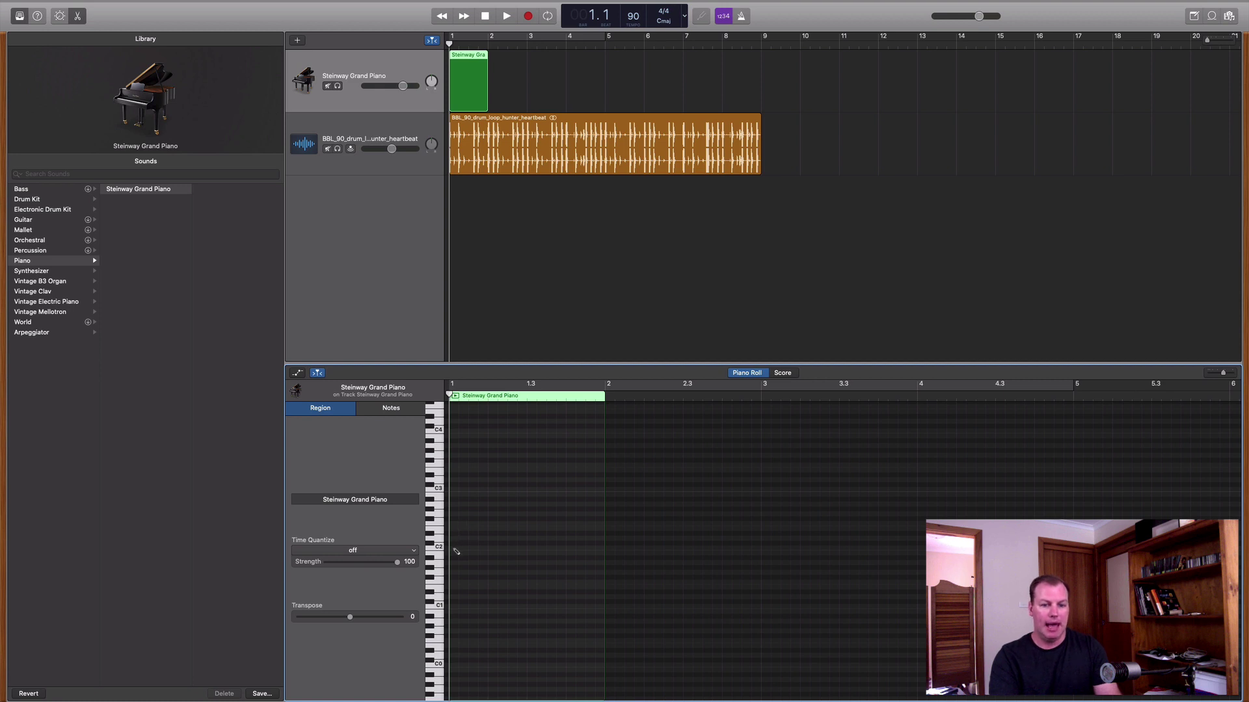
# Enter a four-note chord starting on C2 at bar 1 and lengthen its notes.
pyautogui.keyDown('super'); pyautogui.click(454, 549); pyautogui.keyUp('super')
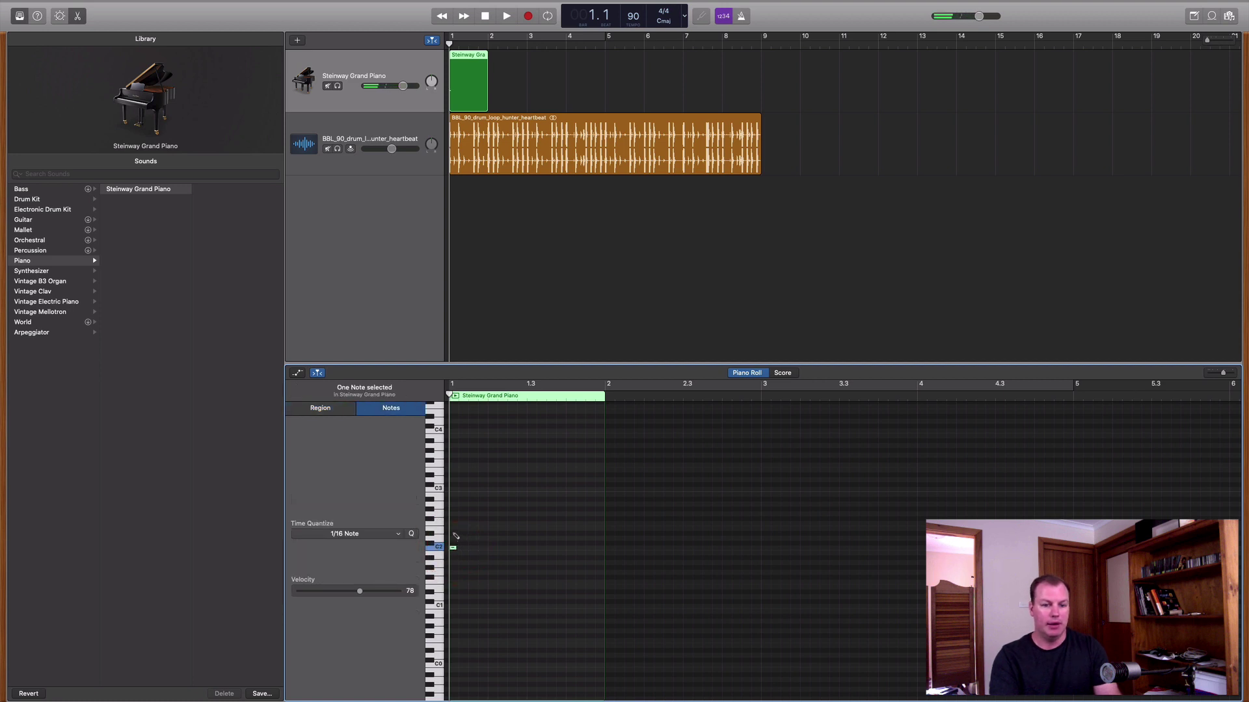
pyautogui.keyDown('super'); pyautogui.click(454, 533); pyautogui.keyUp('super')
pyautogui.keyDown('super'); pyautogui.click(454, 518); pyautogui.keyUp('super')
pyautogui.moveTo(453, 519); pyautogui.dragTo(453, 514)
pyautogui.keyDown('super'); pyautogui.click(454, 499); pyautogui.keyUp('super')
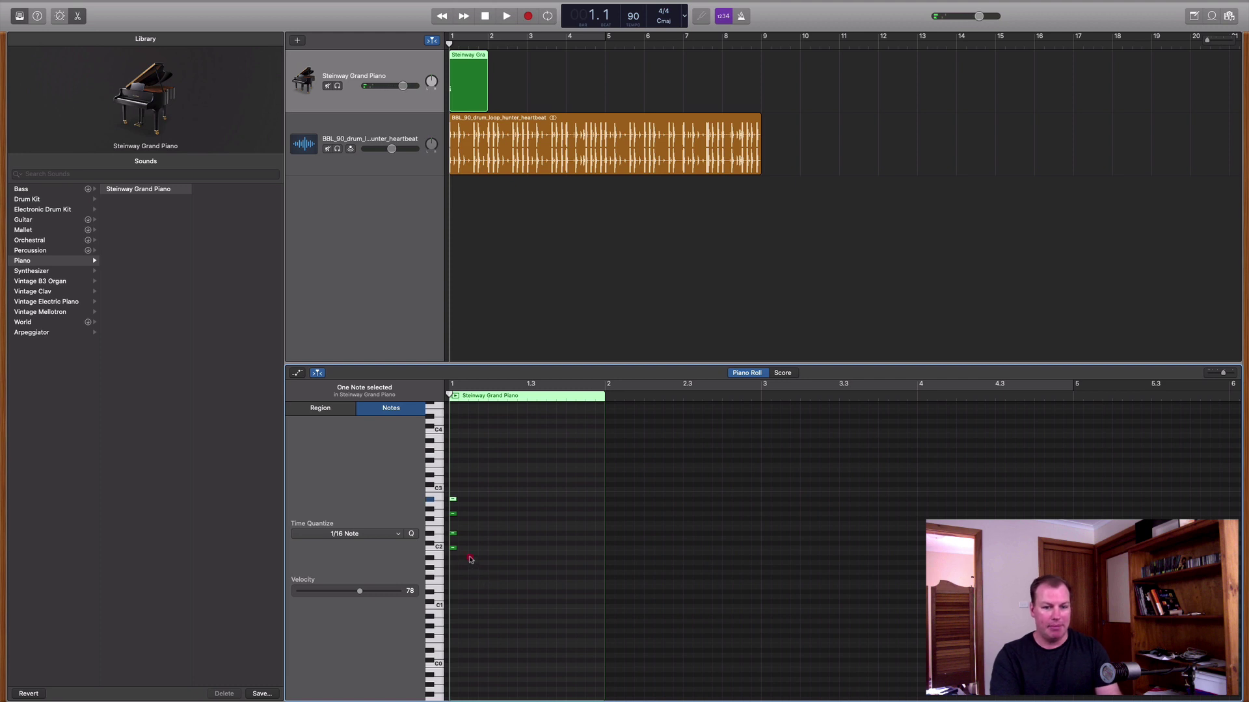
pyautogui.moveTo(471, 554); pyautogui.dragTo(516, 499)
pyautogui.click(462, 497)
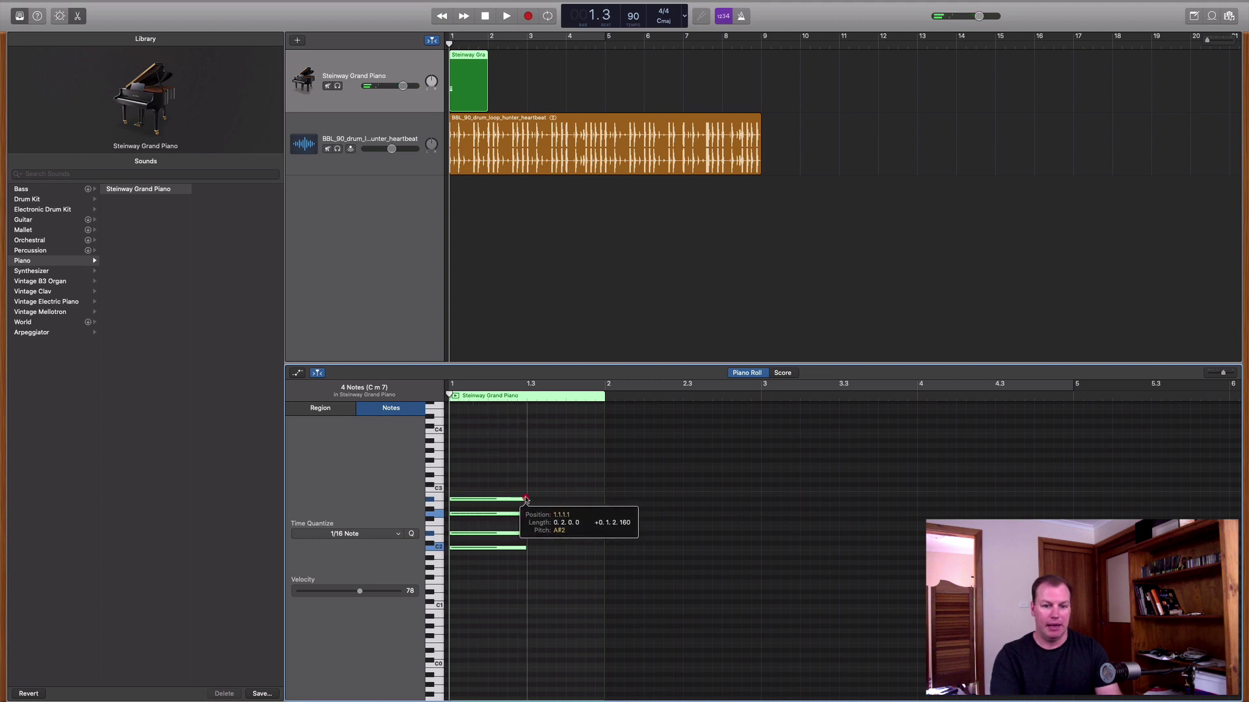
pyautogui.click(585, 557)
# Paste a copy of the chord at beat 1.3, raise it to D m 7, and audition.
pyautogui.moveTo(557, 578); pyautogui.dragTo(491, 472)
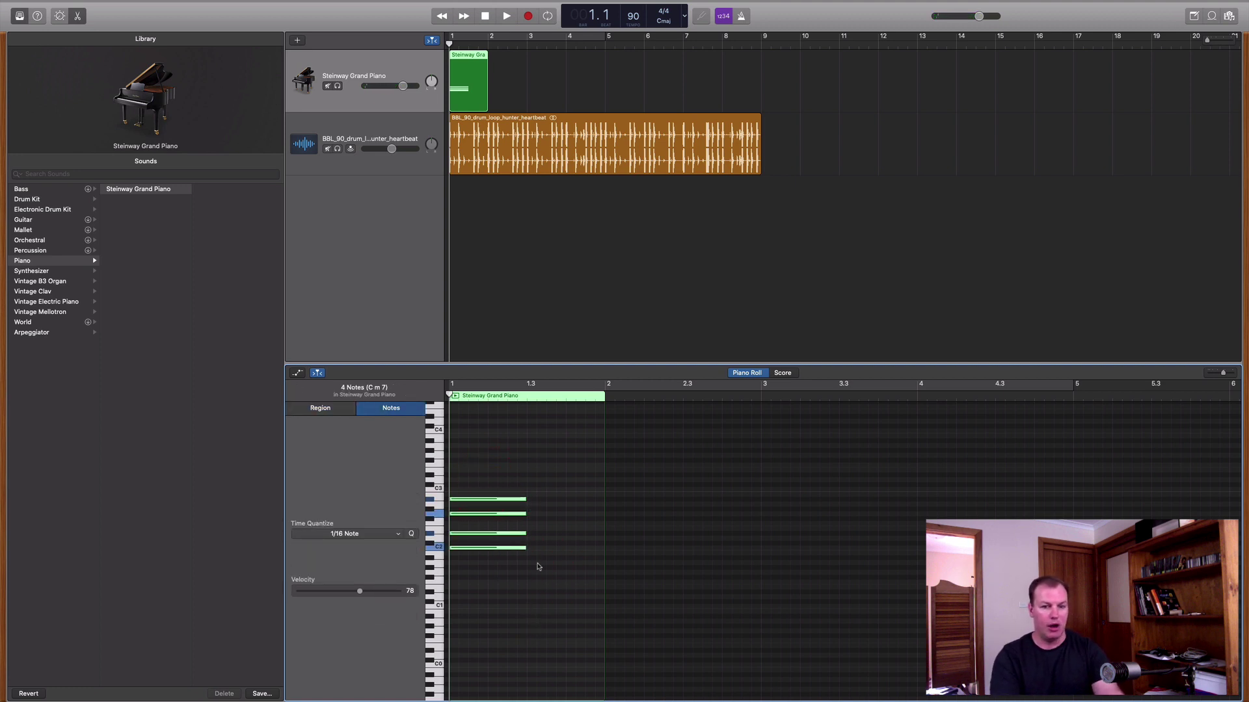
pyautogui.click(527, 395)
pyautogui.press('super+v')
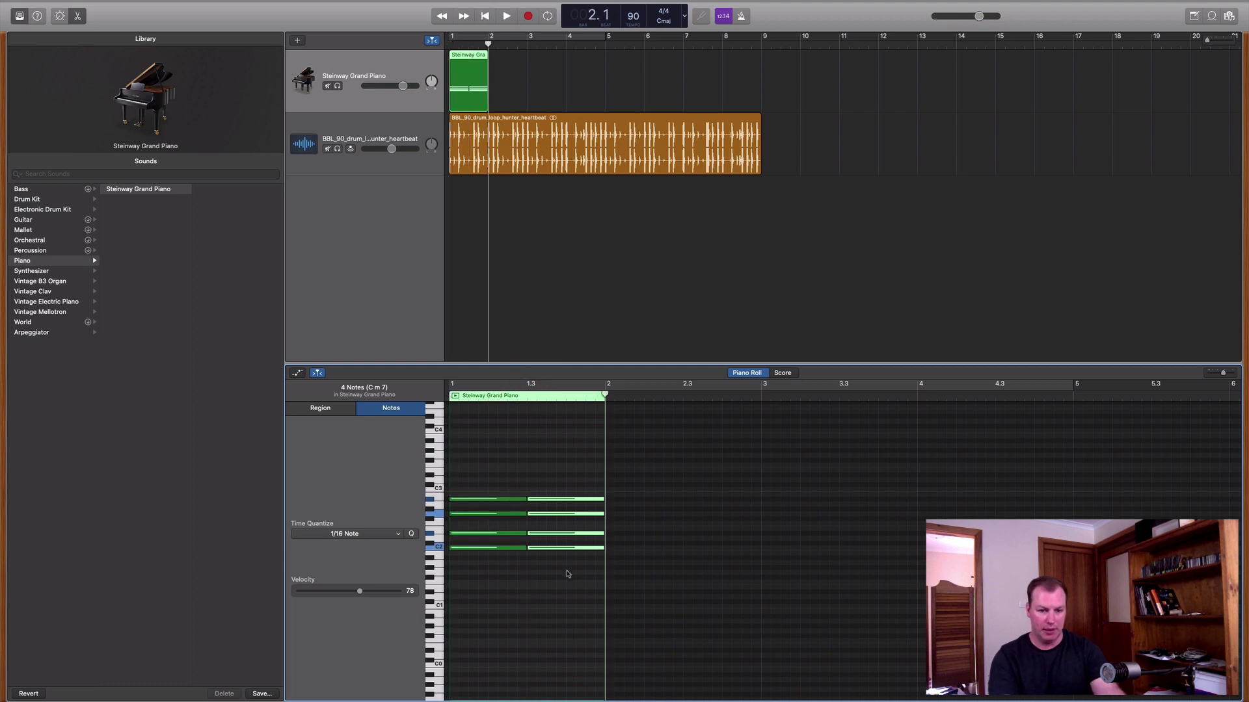
pyautogui.moveTo(568, 572); pyautogui.dragTo(563, 484)
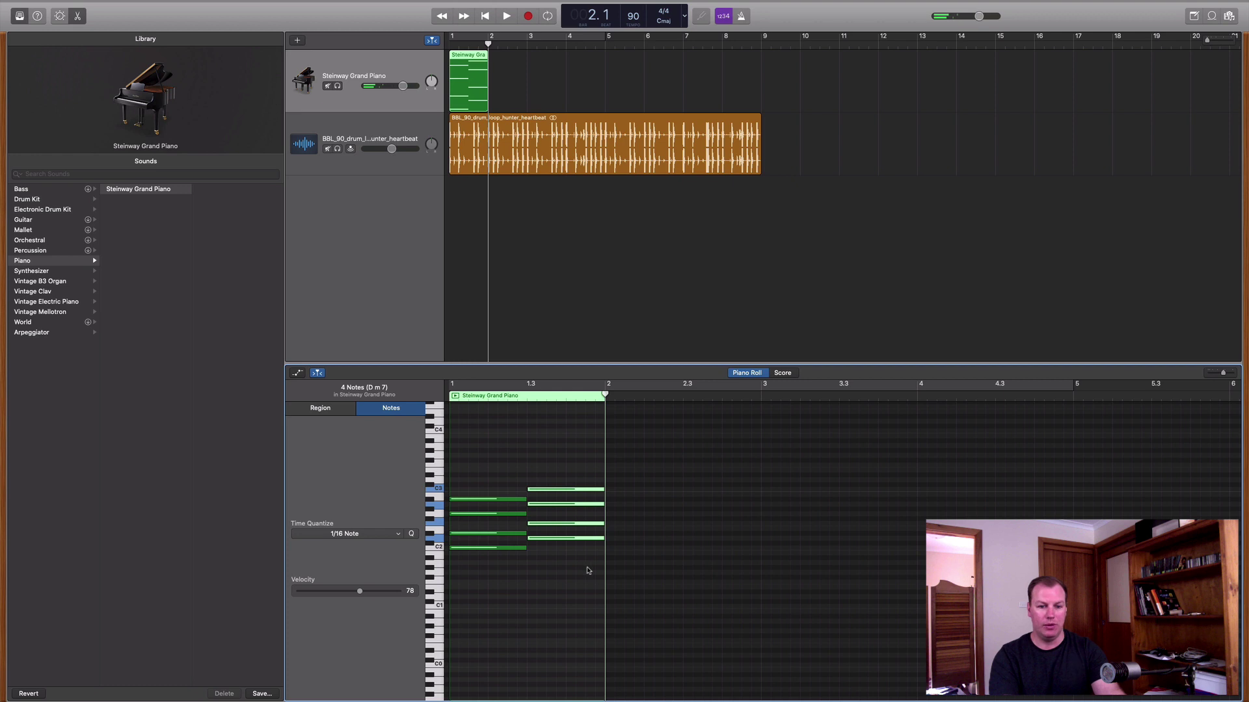
pyautogui.press('space')
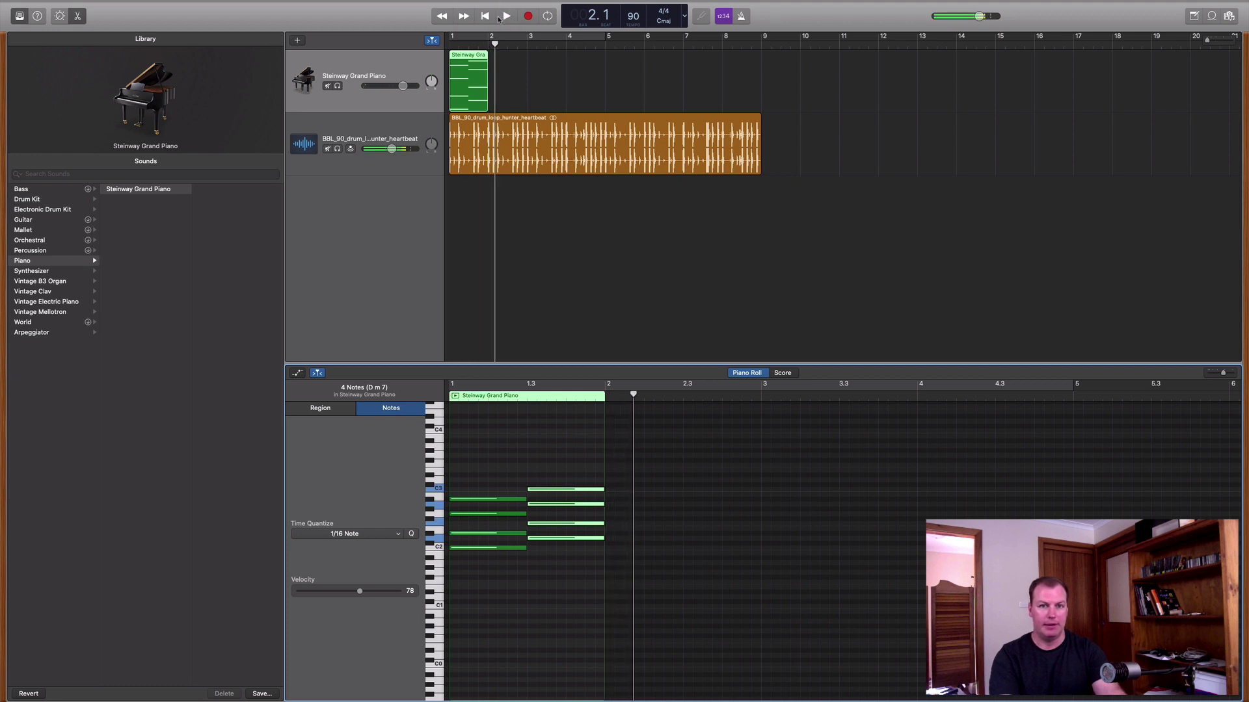
pyautogui.click(487, 16)
pyautogui.press('space')
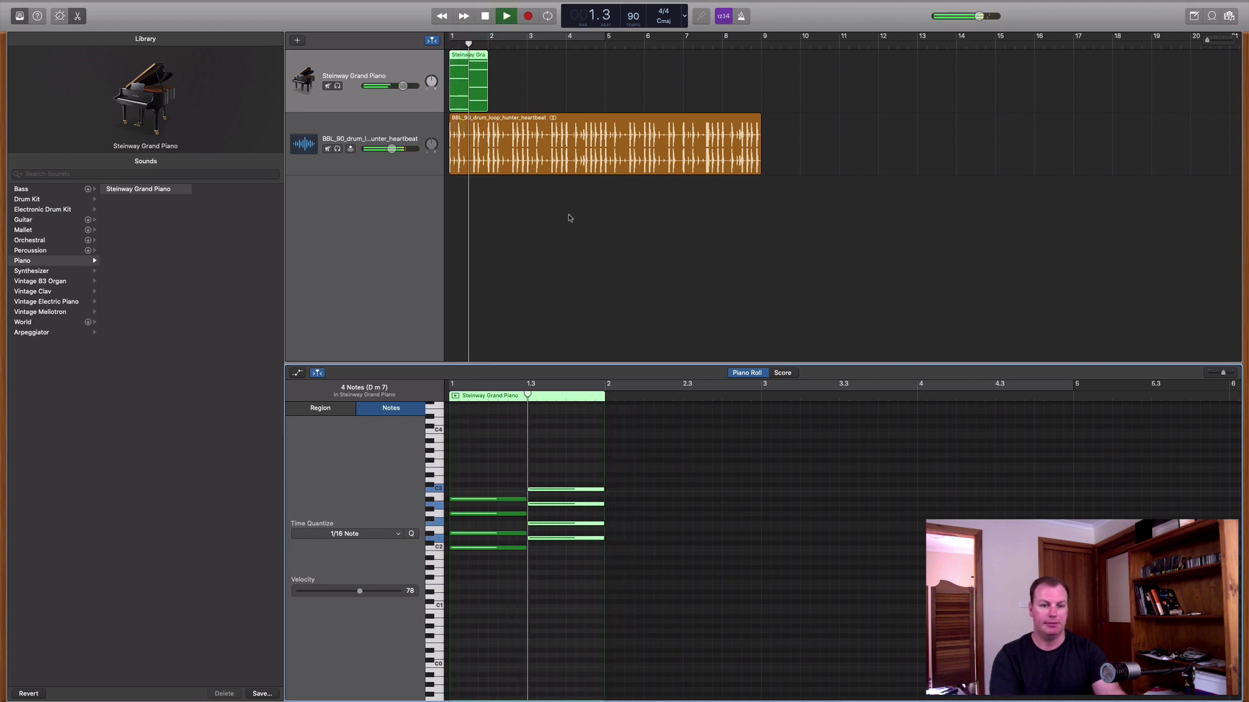
pyautogui.press('space')
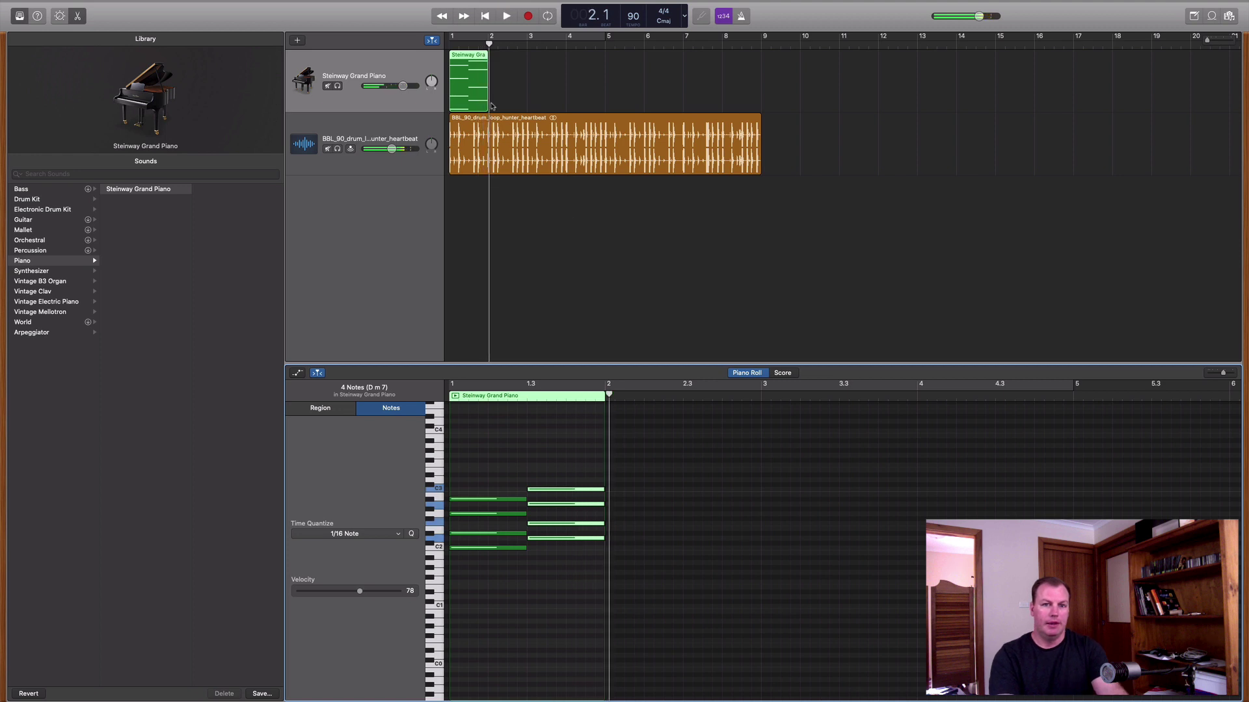
# Lengthen the region toward bar 3 and paste the chord at bar 2, raised to E m 7.
pyautogui.moveTo(487, 105); pyautogui.dragTo(566, 106)
pyautogui.click(654, 489)
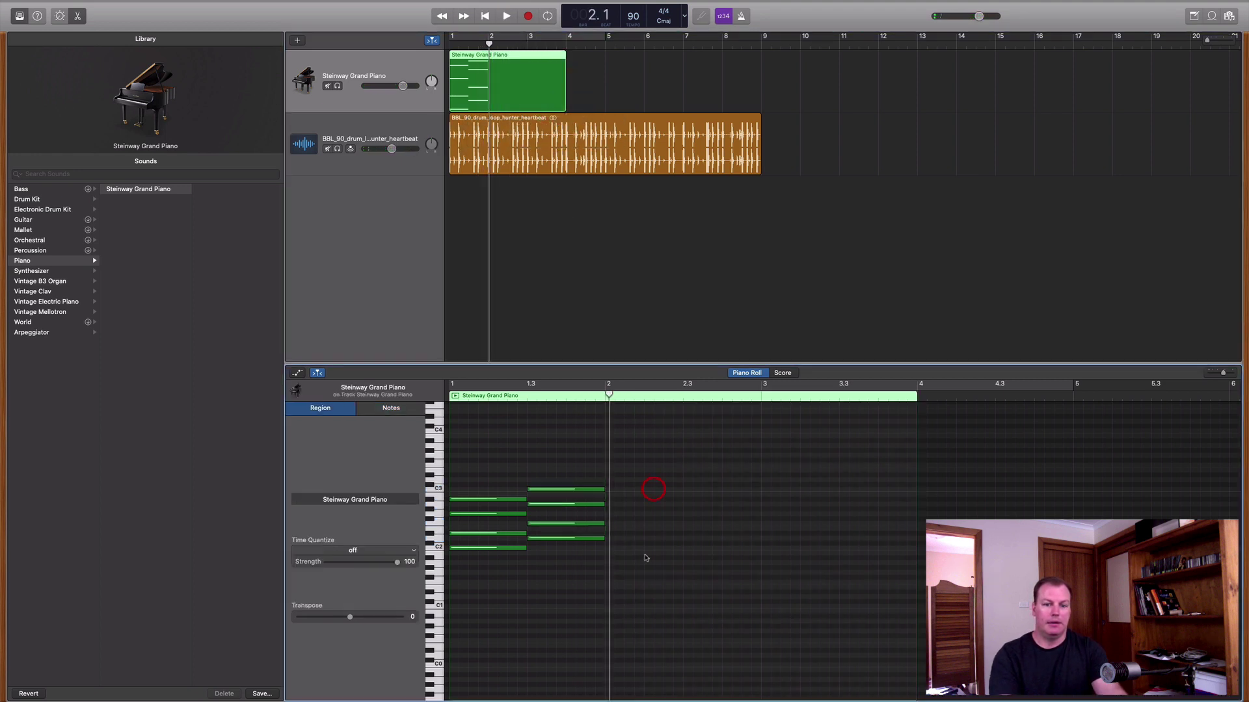
pyautogui.moveTo(645, 560); pyautogui.dragTo(573, 475)
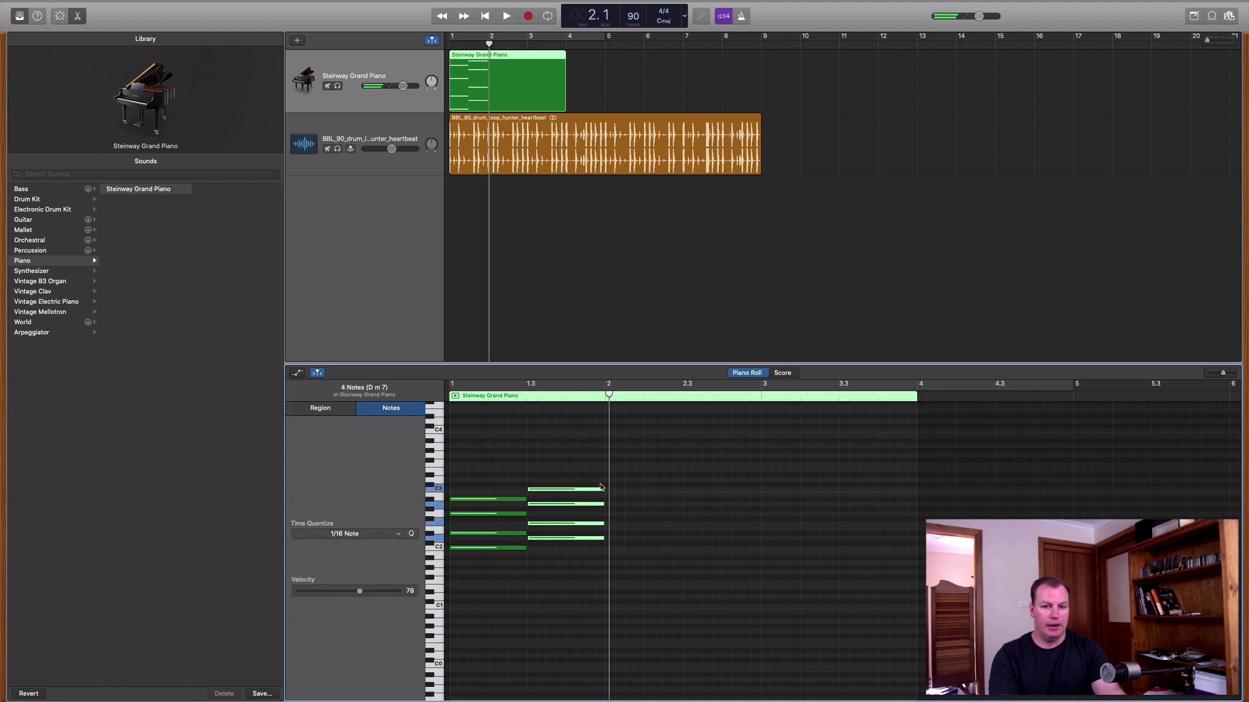
pyautogui.moveTo(608, 395); pyautogui.dragTo(606, 395)
pyautogui.press('super+v')
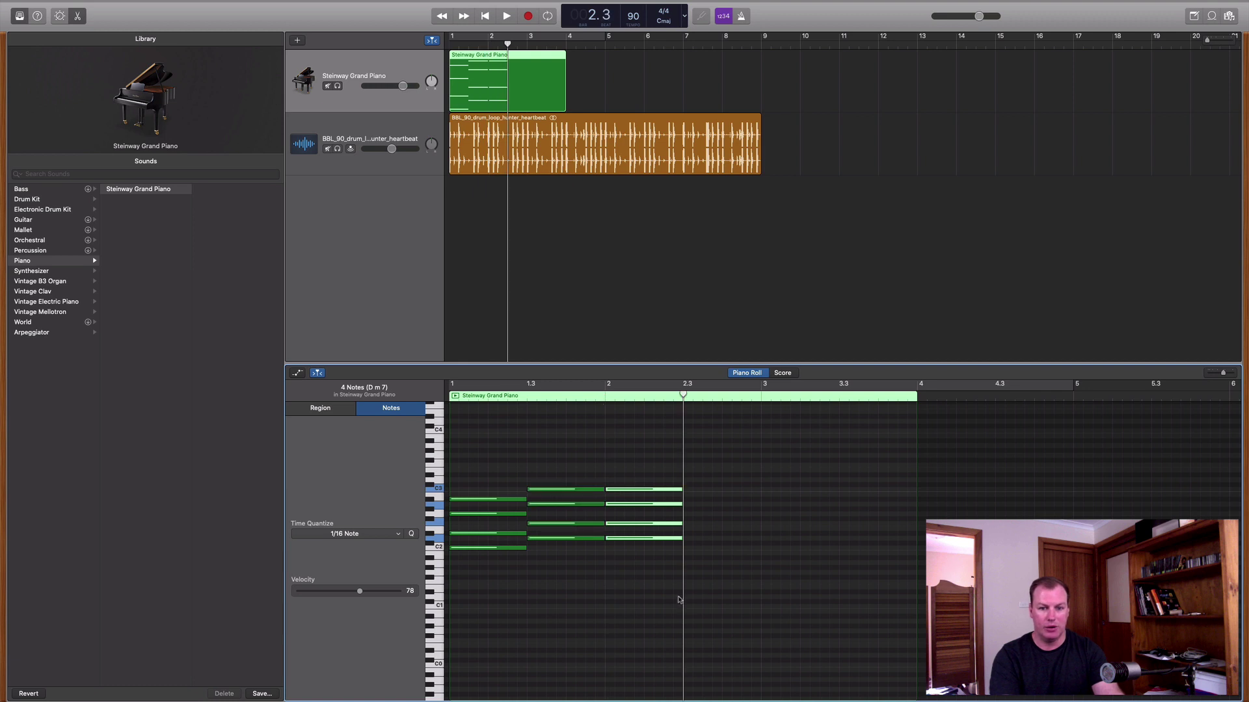
pyautogui.click(633, 484)
pyautogui.moveTo(633, 484); pyautogui.dragTo(631, 475)
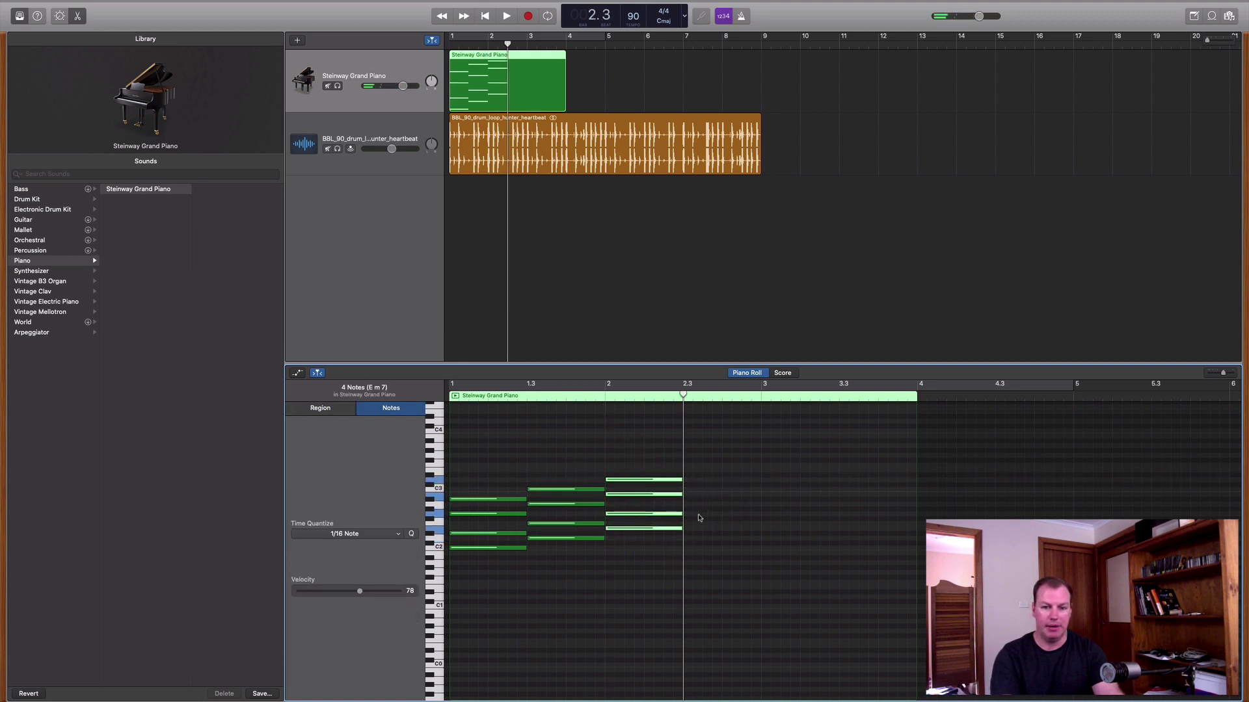
# Paste another chord copy at 2.3 and play the progression from the start.
pyautogui.press('super+v')
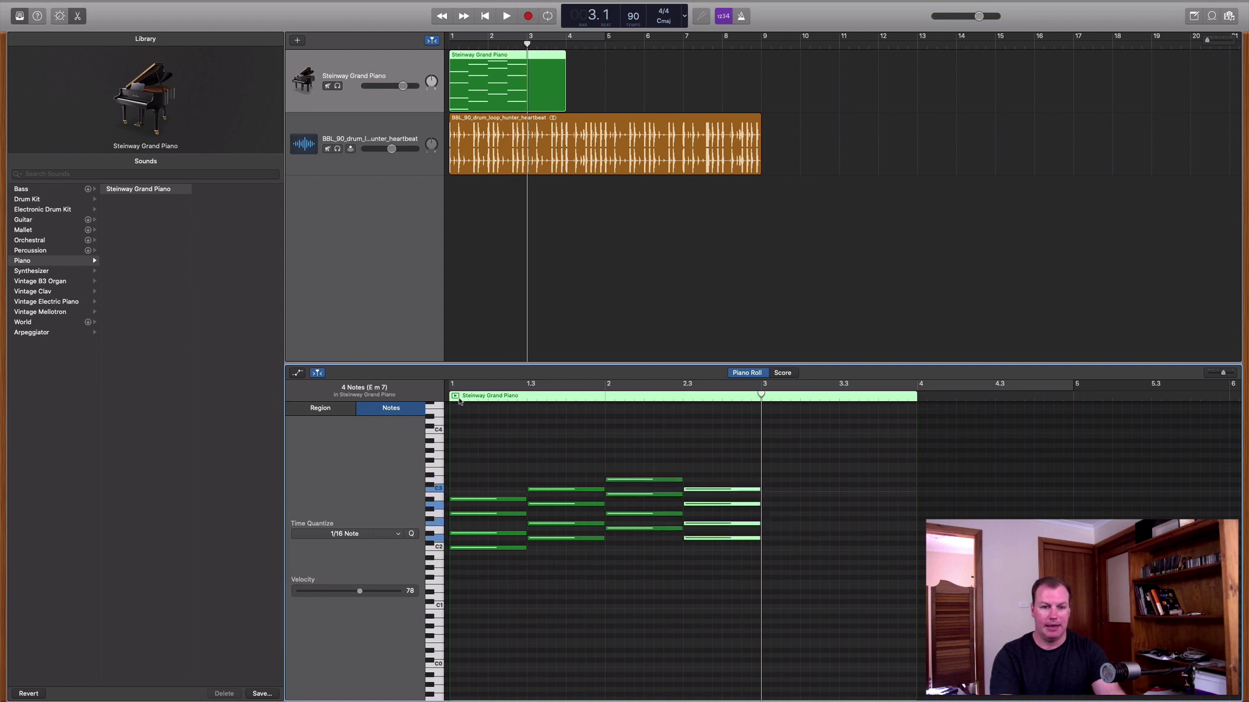
pyautogui.press('space')
pyautogui.click(487, 15)
pyautogui.press('space')
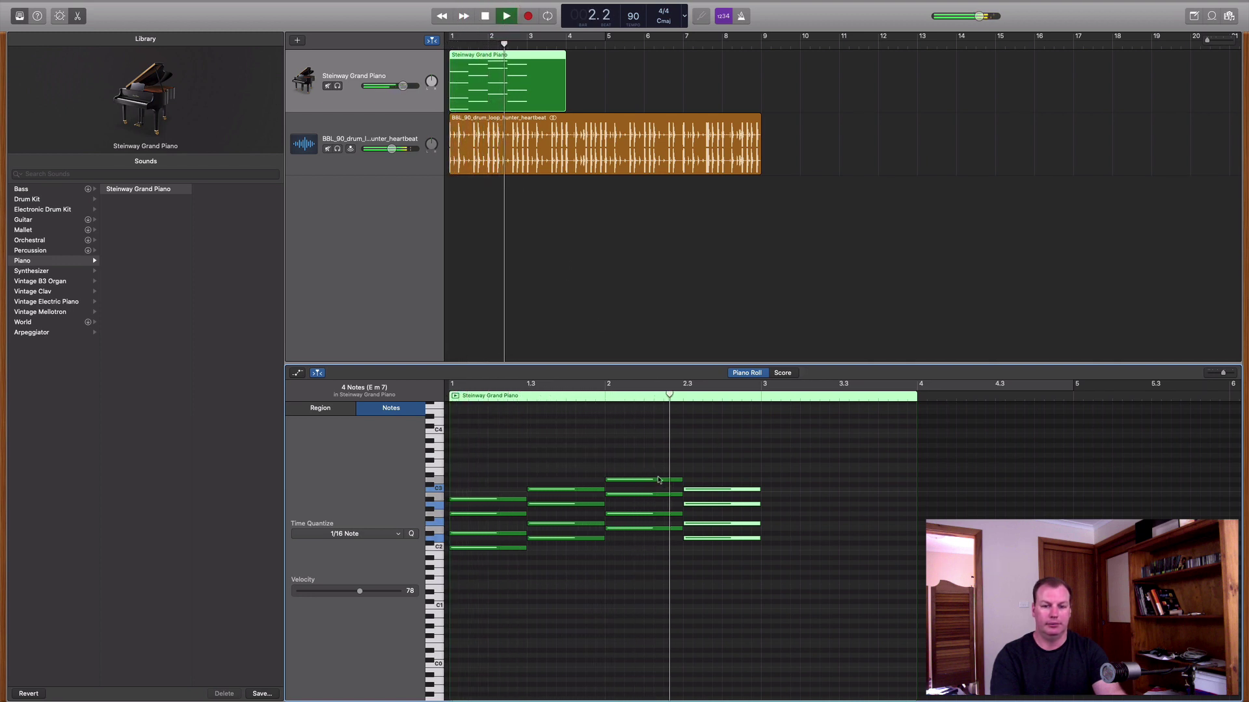
pyautogui.press('space')
# Raise the third chord's top note to G2 and turn on cycle over bars 1–5.
pyautogui.click(629, 455)
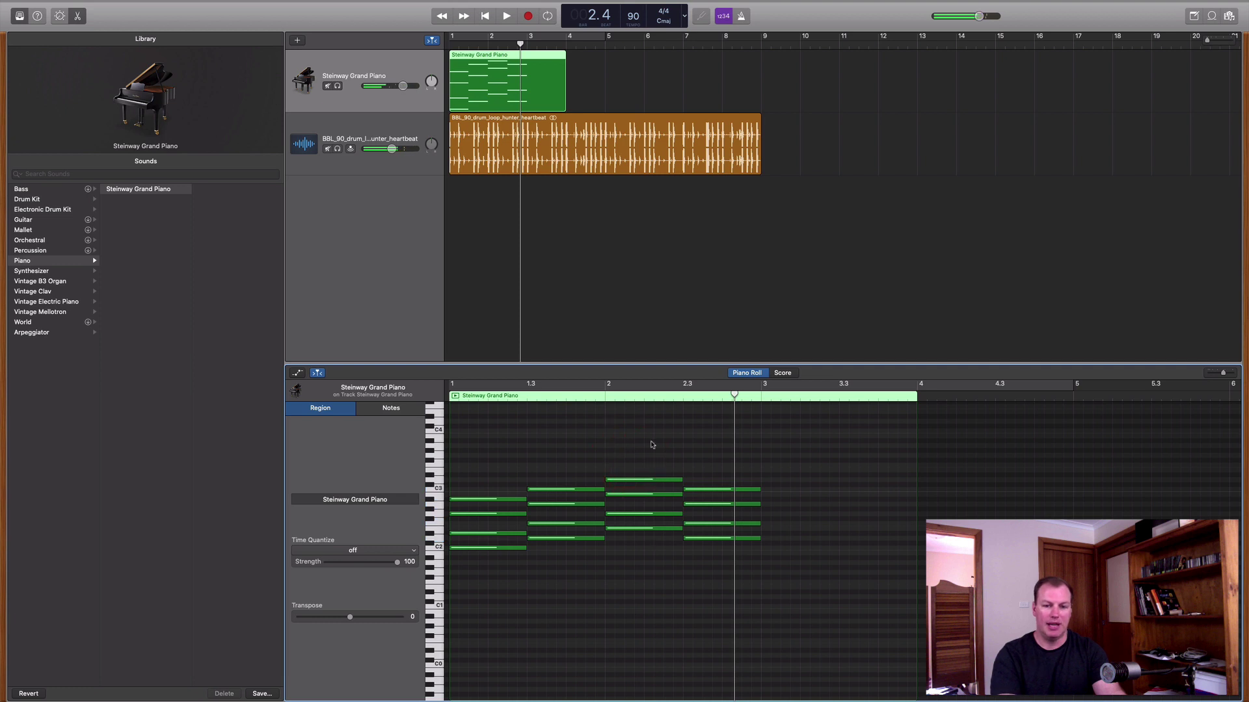
pyautogui.click(654, 527)
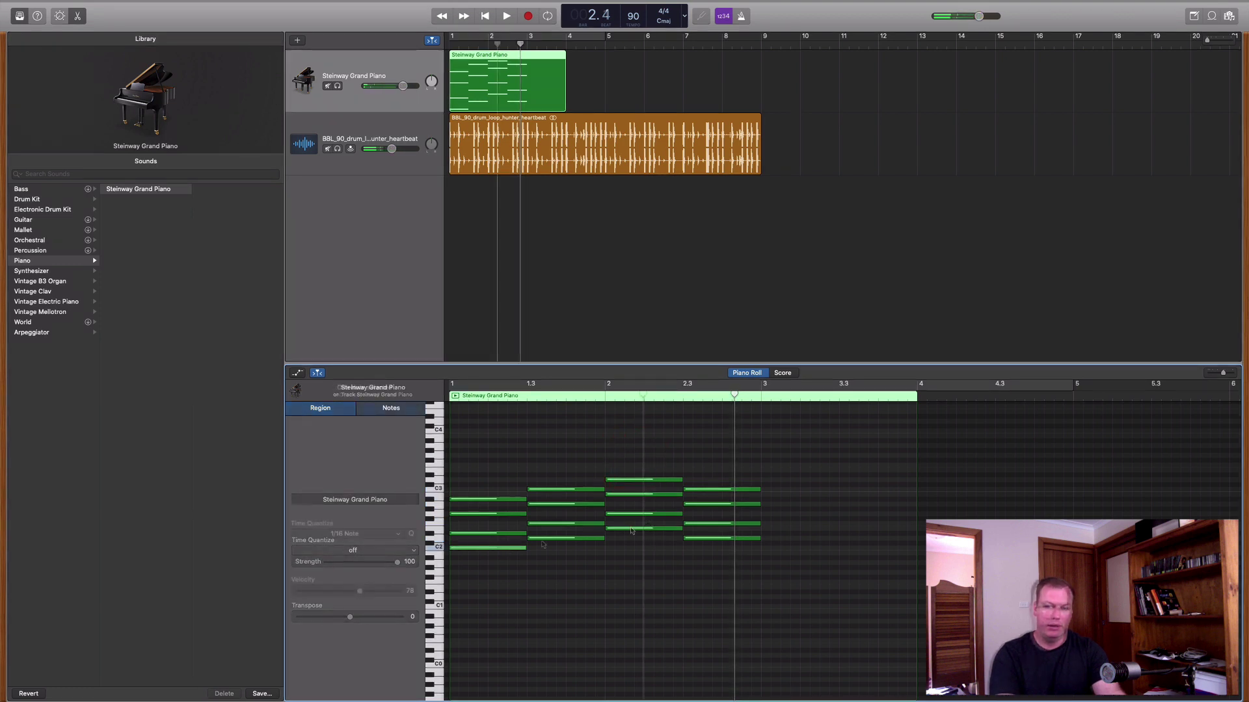
pyautogui.click(622, 533)
pyautogui.moveTo(623, 532); pyautogui.dragTo(623, 497)
pyautogui.press('c')
pyautogui.click(596, 391)
pyautogui.press('space')
# Move a bar 2 note up to G2 and audition the loop from the beginning.
pyautogui.click(630, 542)
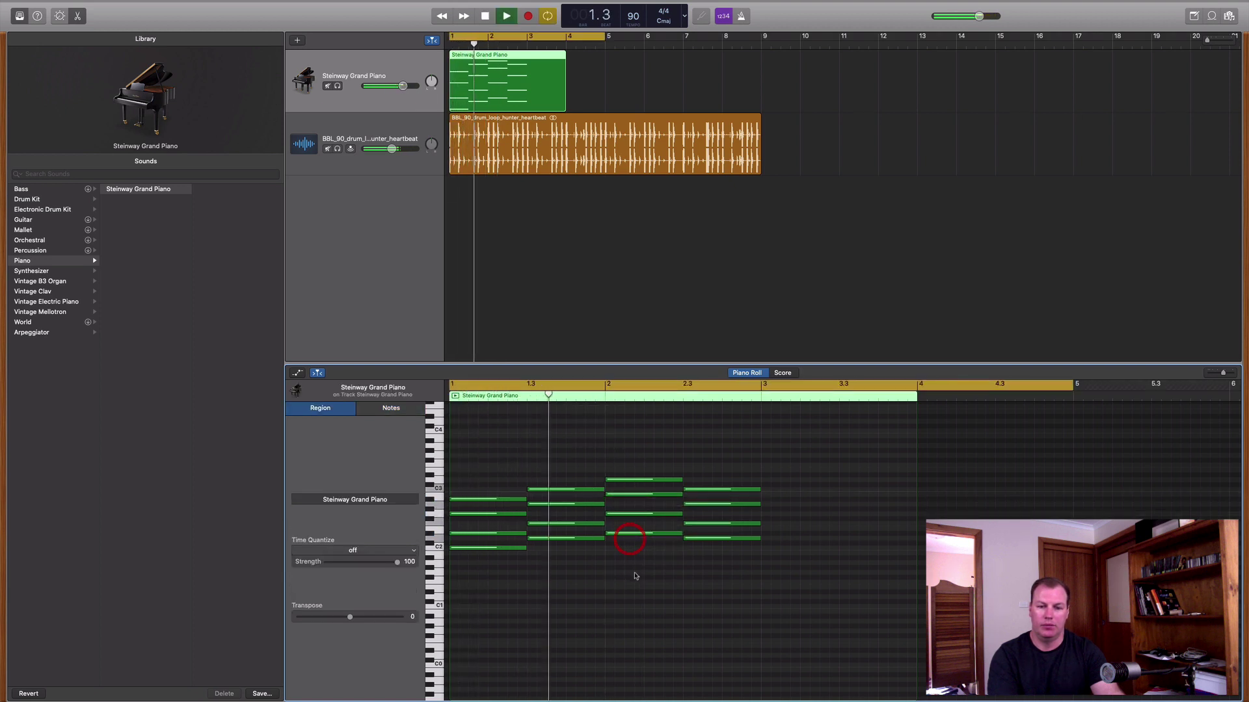
pyautogui.press('space')
pyautogui.moveTo(623, 534); pyautogui.dragTo(617, 480)
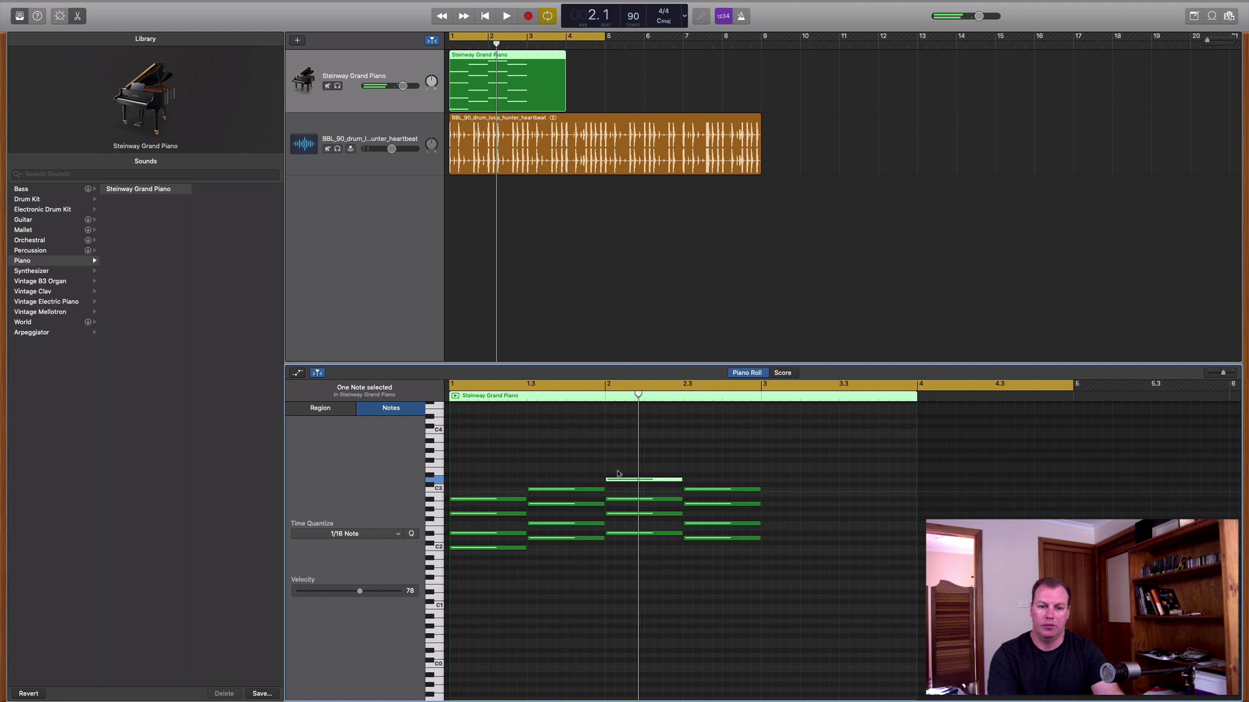
pyautogui.press('Return')
pyautogui.press('space')
pyautogui.click(558, 594)
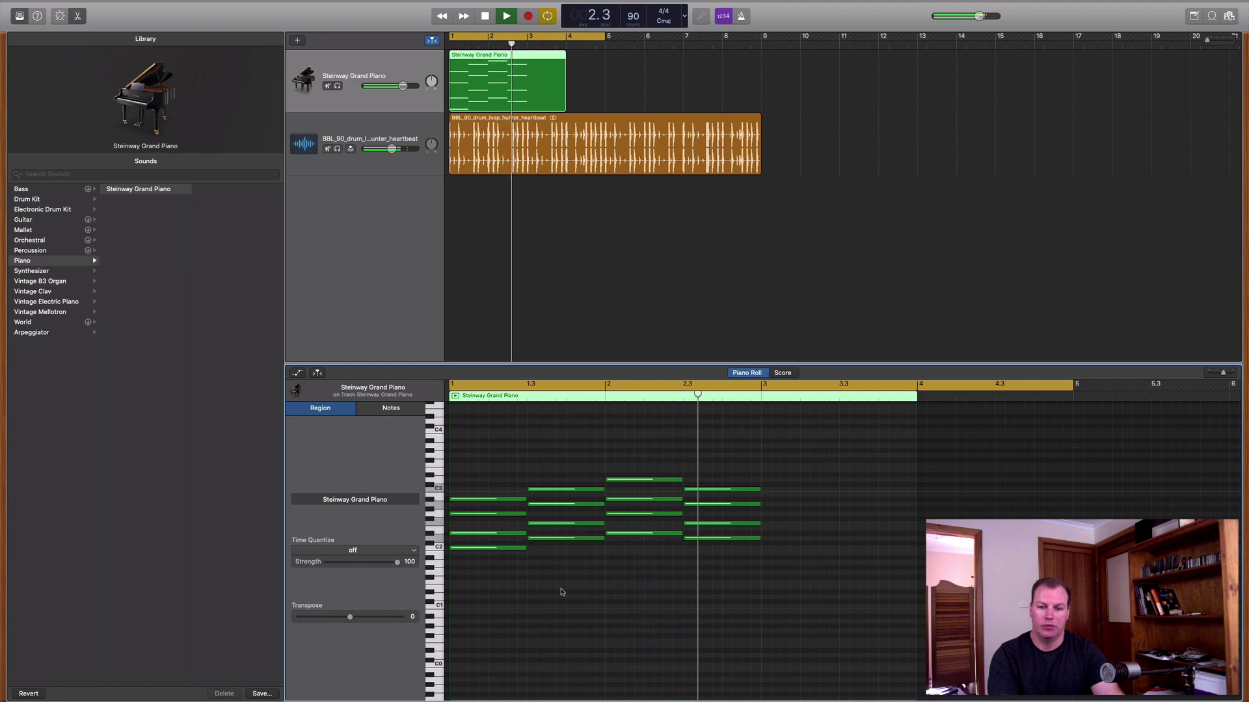
pyautogui.press('space')
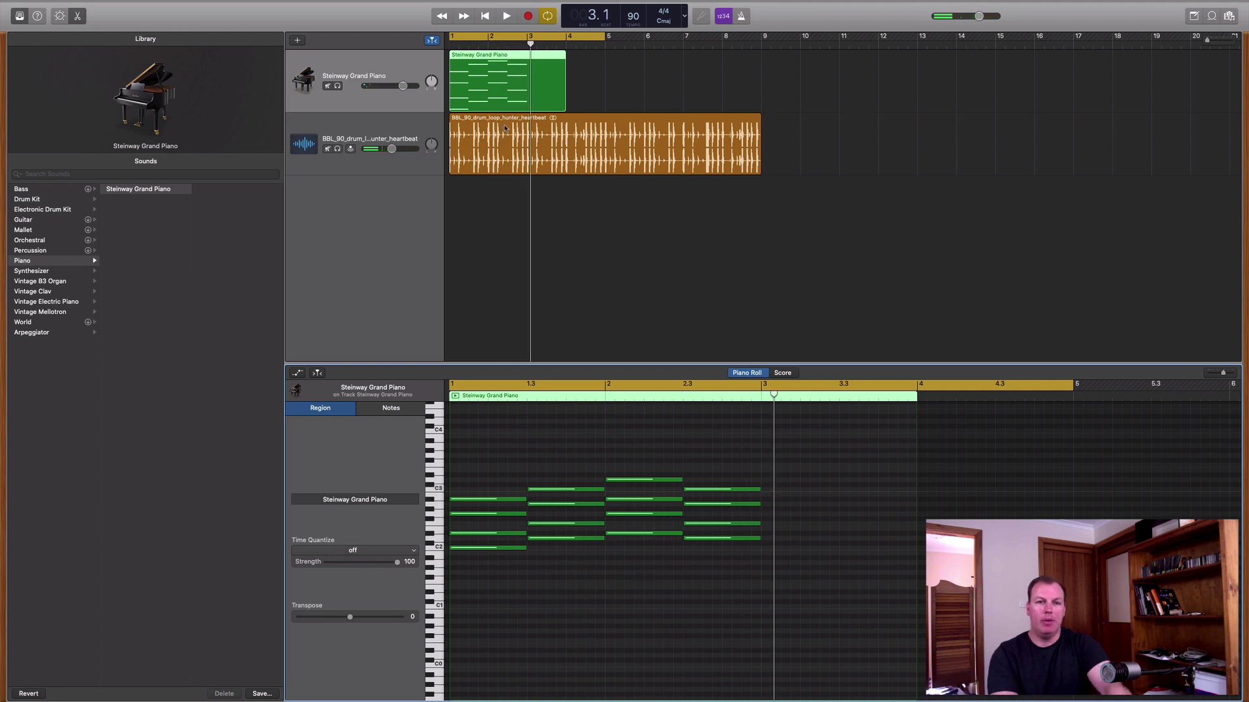
# Select the Steinway Grand Piano track and show its Smart Controls instead of the Piano Roll.
pyautogui.click(409, 60)
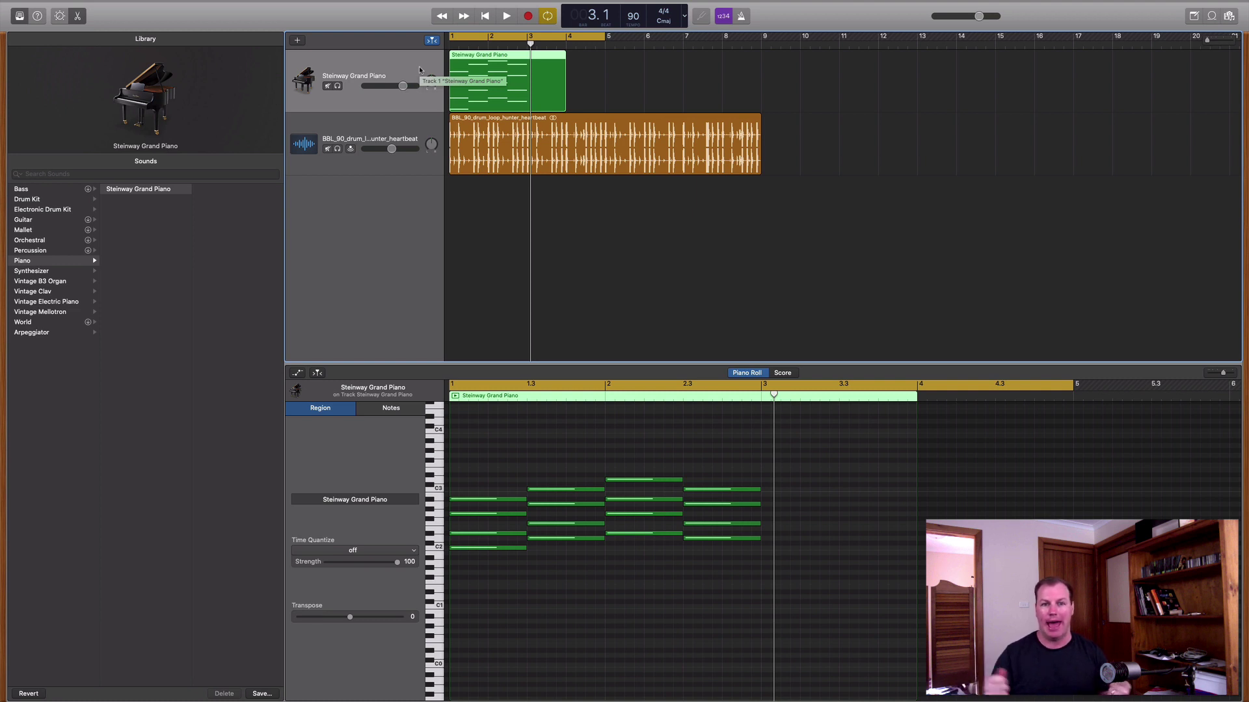
pyautogui.click(420, 69)
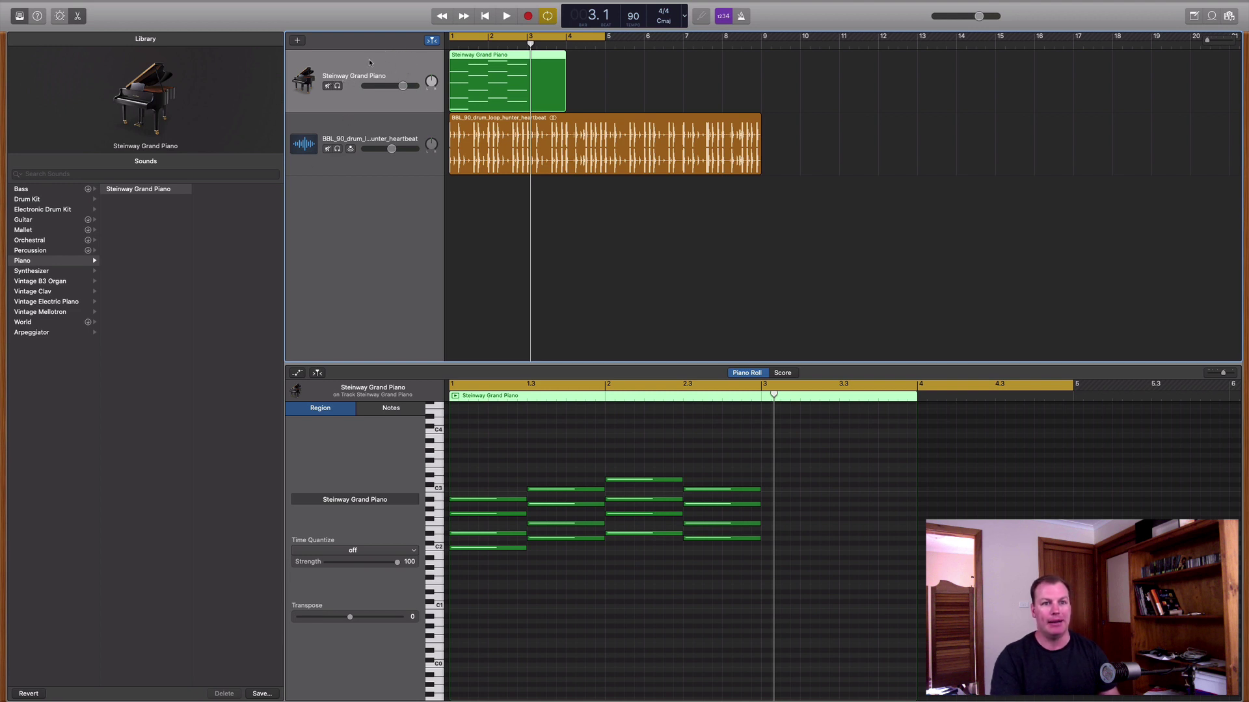
pyautogui.click(60, 16)
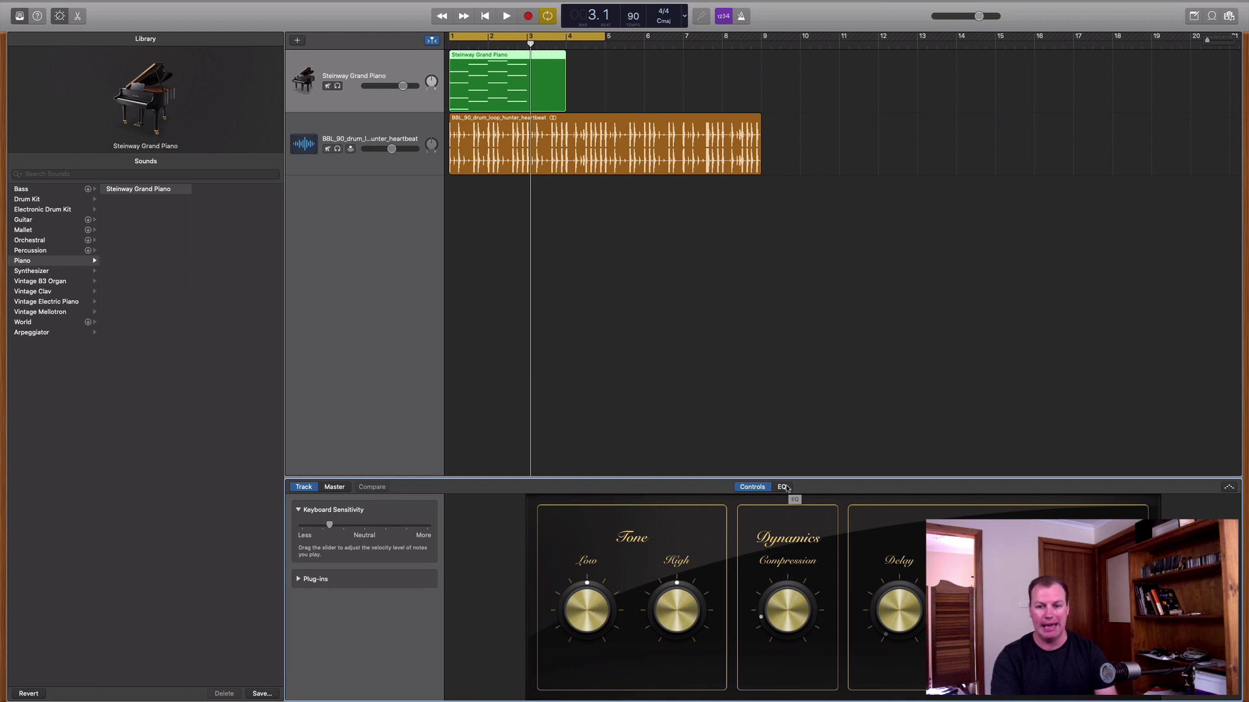
# Enable Low Cut and High Cut in the EQ, setting them to about 140 Hz and 3 kHz.
pyautogui.click(783, 488)
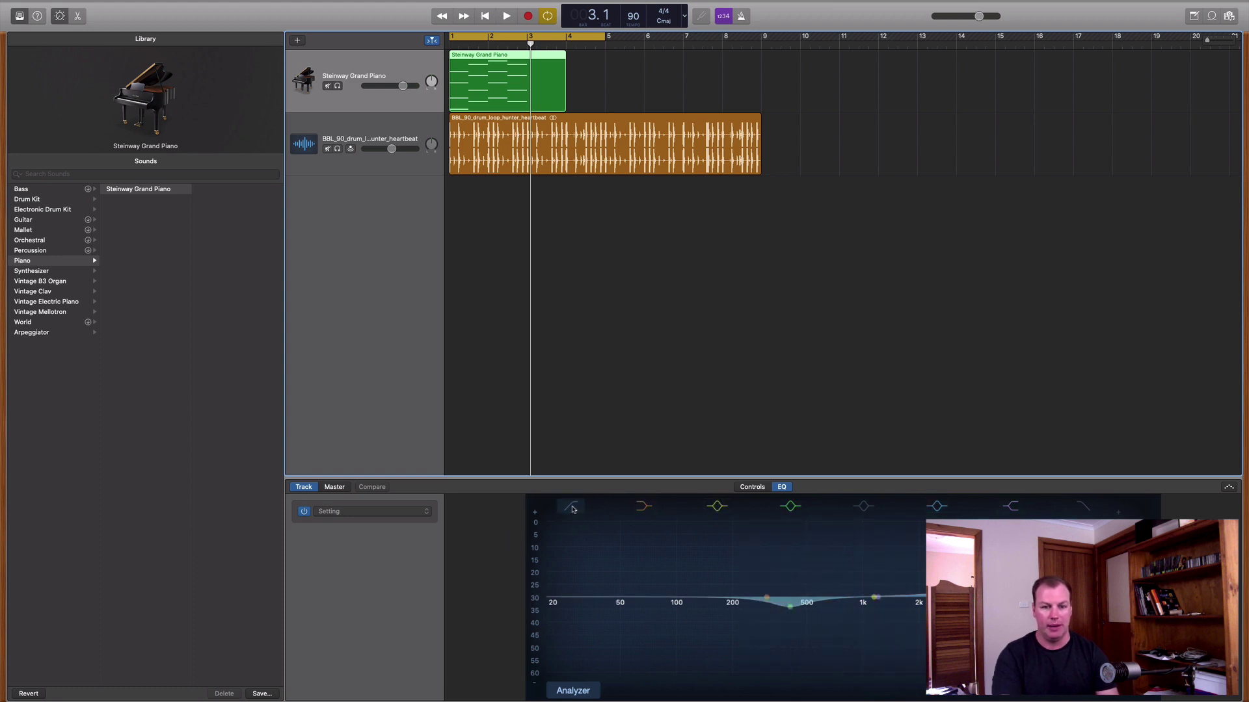
pyautogui.click(573, 509)
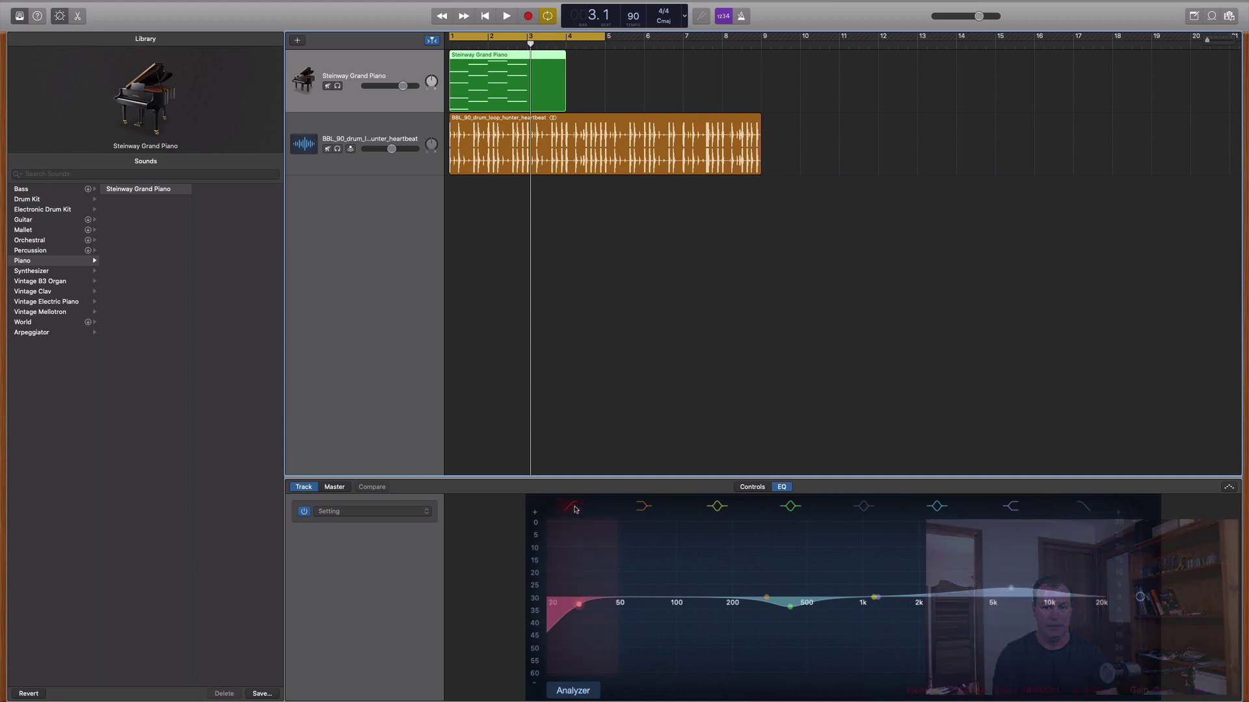
pyautogui.click(1083, 506)
pyautogui.moveTo(1093, 608); pyautogui.dragTo(994, 606)
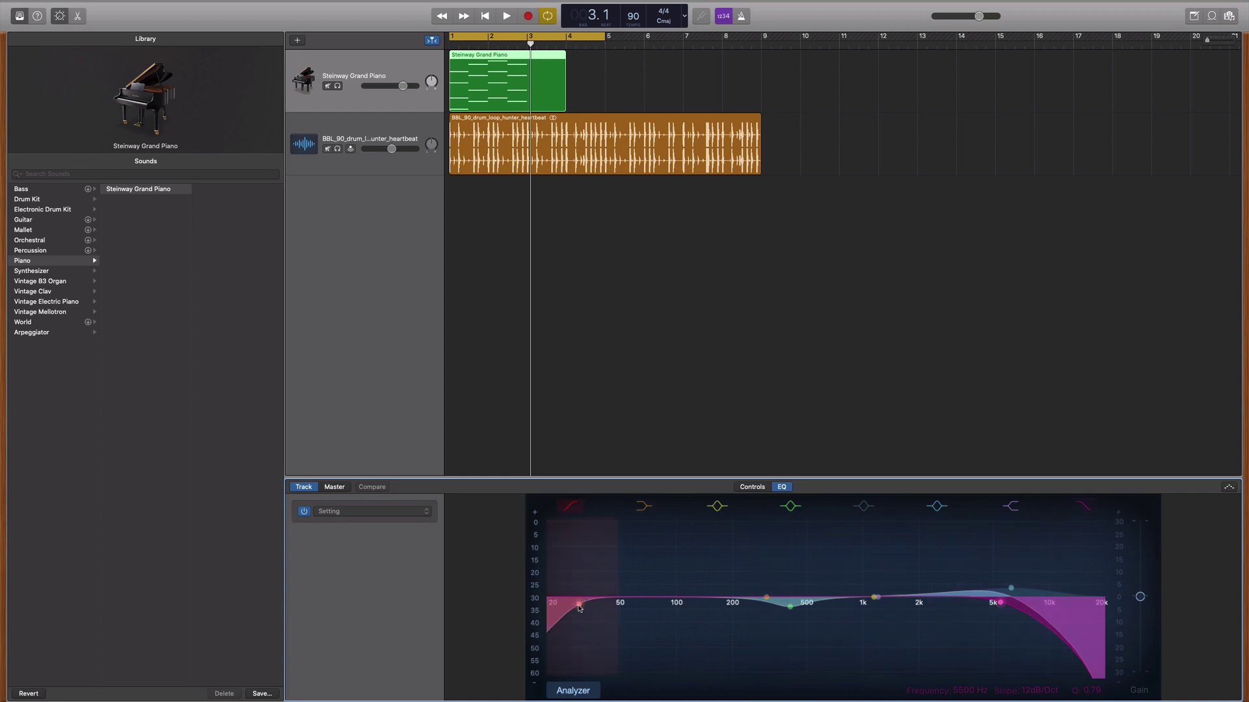
pyautogui.moveTo(579, 608); pyautogui.dragTo(704, 605)
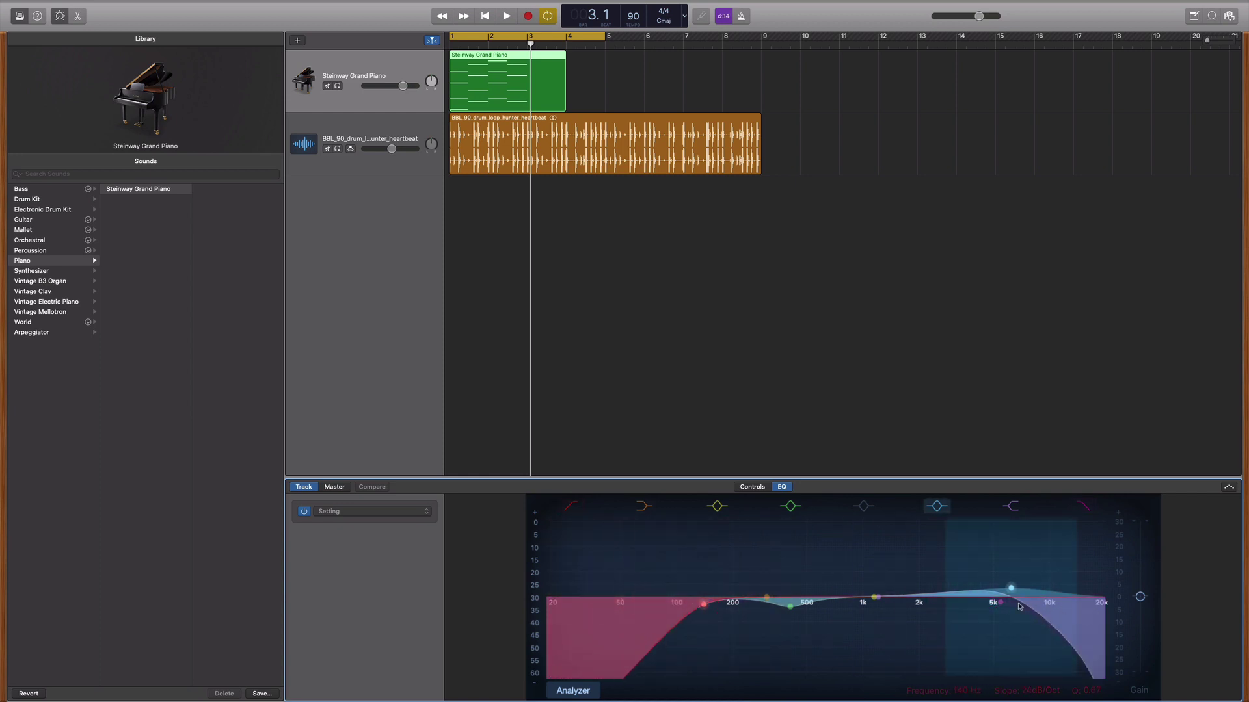
pyautogui.moveTo(1012, 606); pyautogui.dragTo(964, 606)
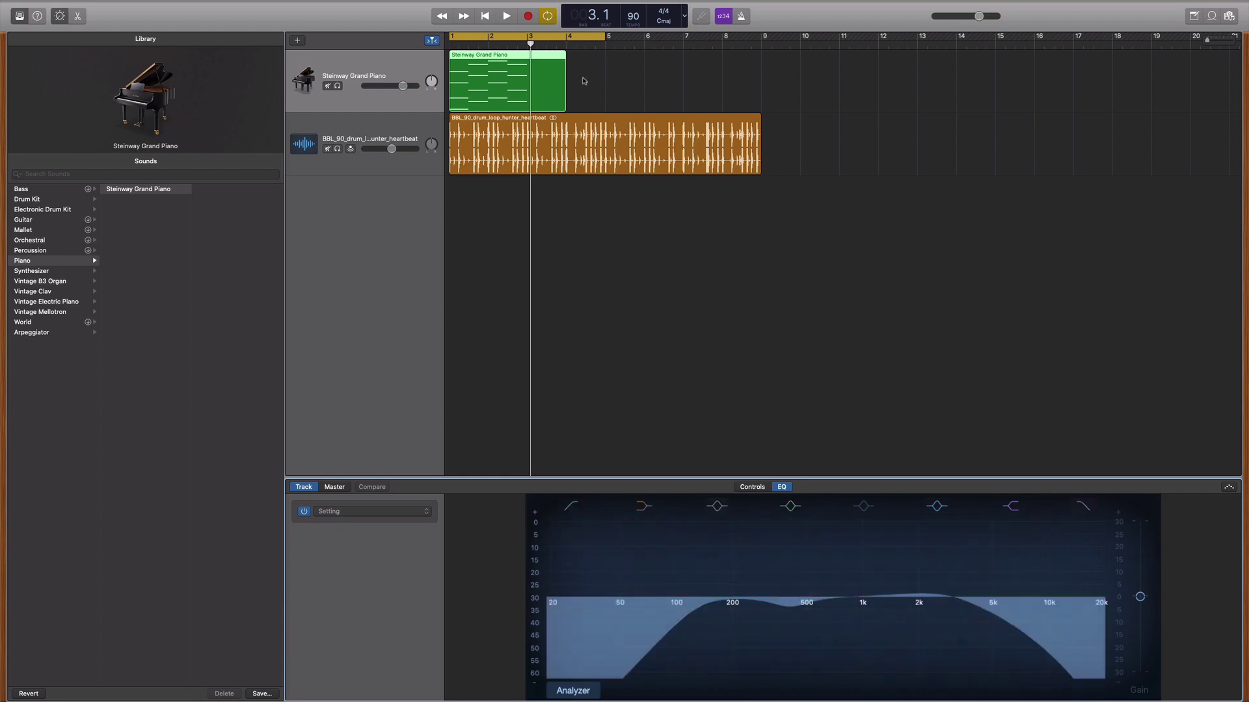
# During playback, move the high cut to about 1340 Hz and the low cut to about 305 Hz.
pyautogui.press('Return')
pyautogui.press('space')
pyautogui.press('space')
pyautogui.moveTo(946, 600); pyautogui.dragTo(883, 591)
pyautogui.moveTo(704, 604); pyautogui.dragTo(765, 598)
pyautogui.press('Return')
# Loop the piano chords and the cycle range out to bar 9, and push the low cut to ~640 Hz.
pyautogui.press('space')
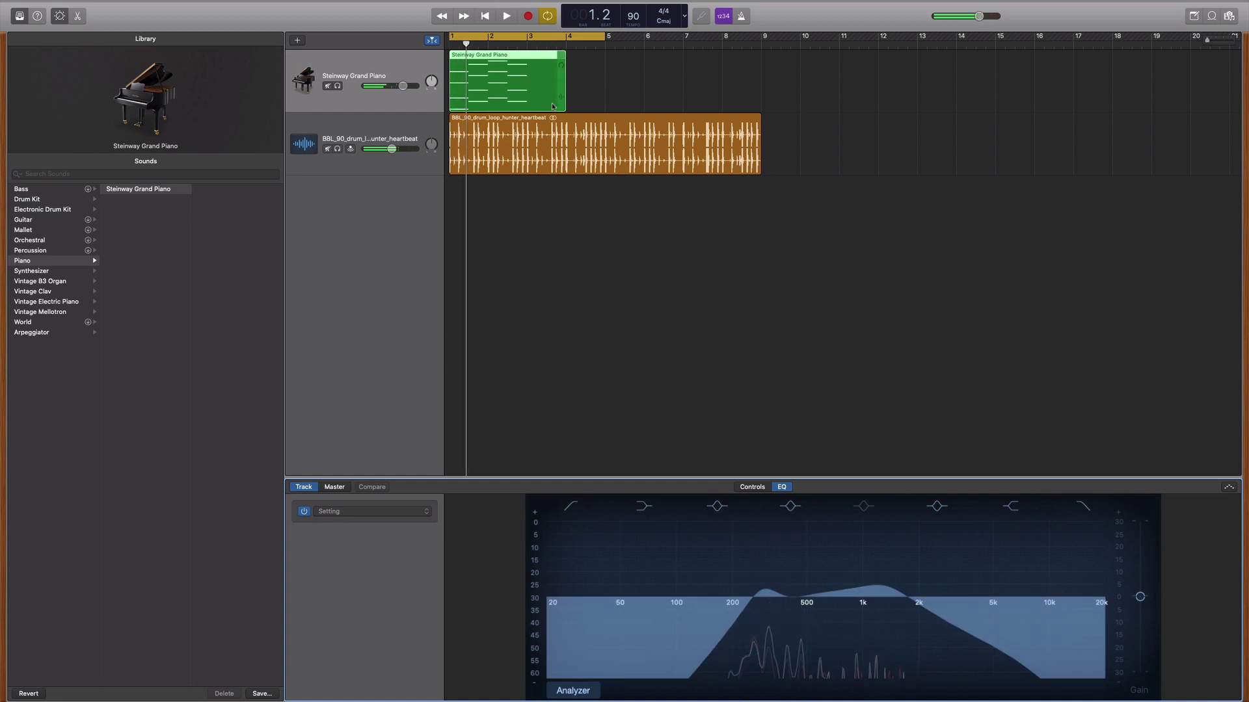
pyautogui.moveTo(563, 104); pyautogui.dragTo(527, 103)
pyautogui.moveTo(531, 55); pyautogui.dragTo(761, 56)
pyautogui.press('space')
pyautogui.moveTo(605, 37); pyautogui.dragTo(761, 37)
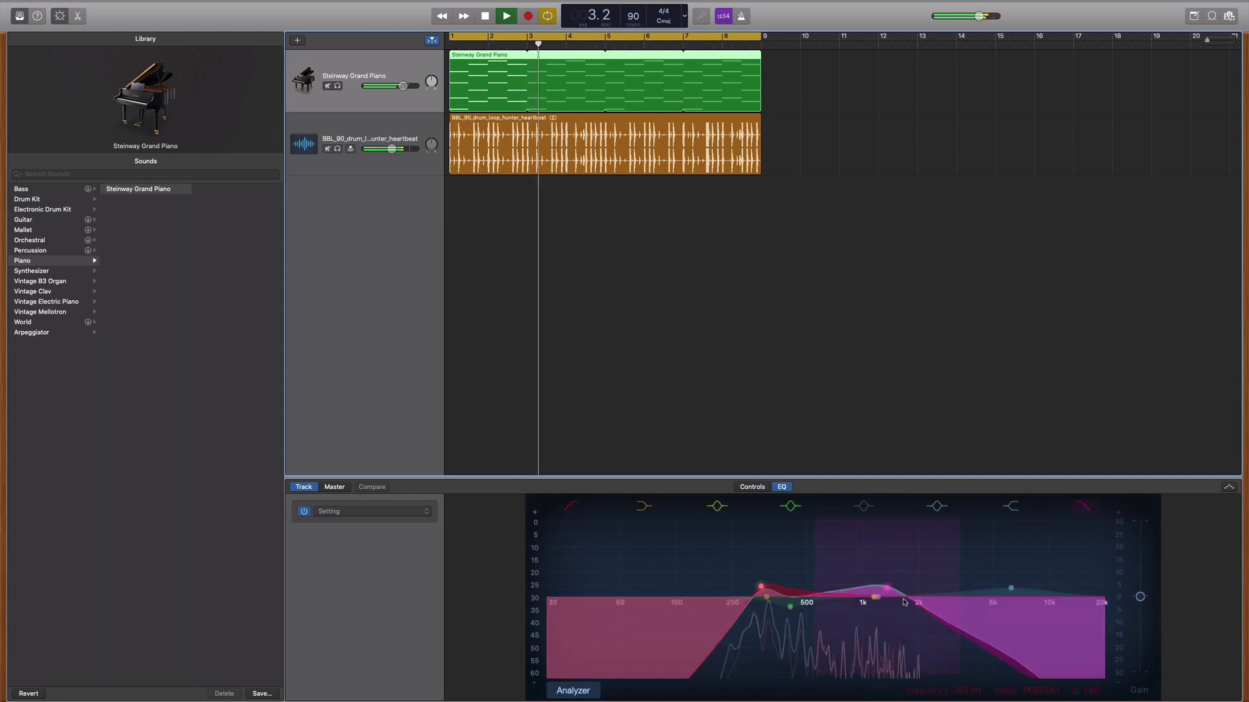
pyautogui.moveTo(805, 597); pyautogui.dragTo(742, 595)
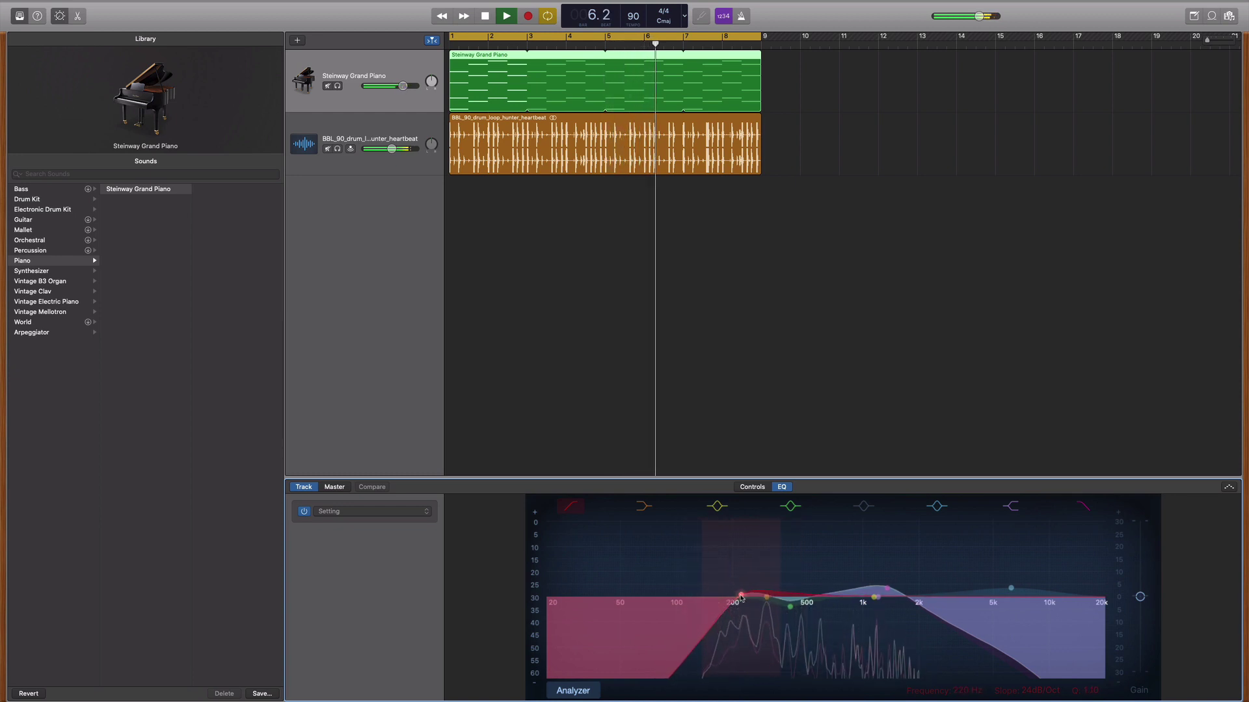
pyautogui.press('space')
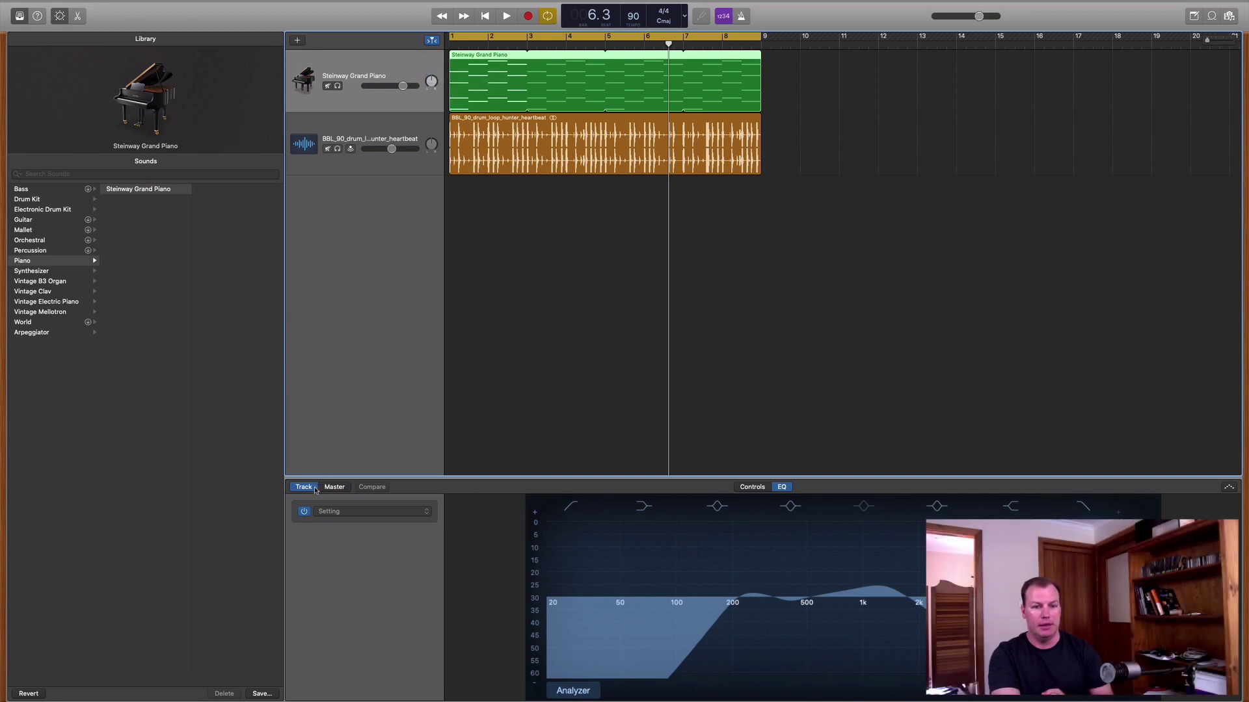
# Switch from the EQ graph to the piano's Controls view and expand the Plug-ins section.
pyautogui.click(362, 513)
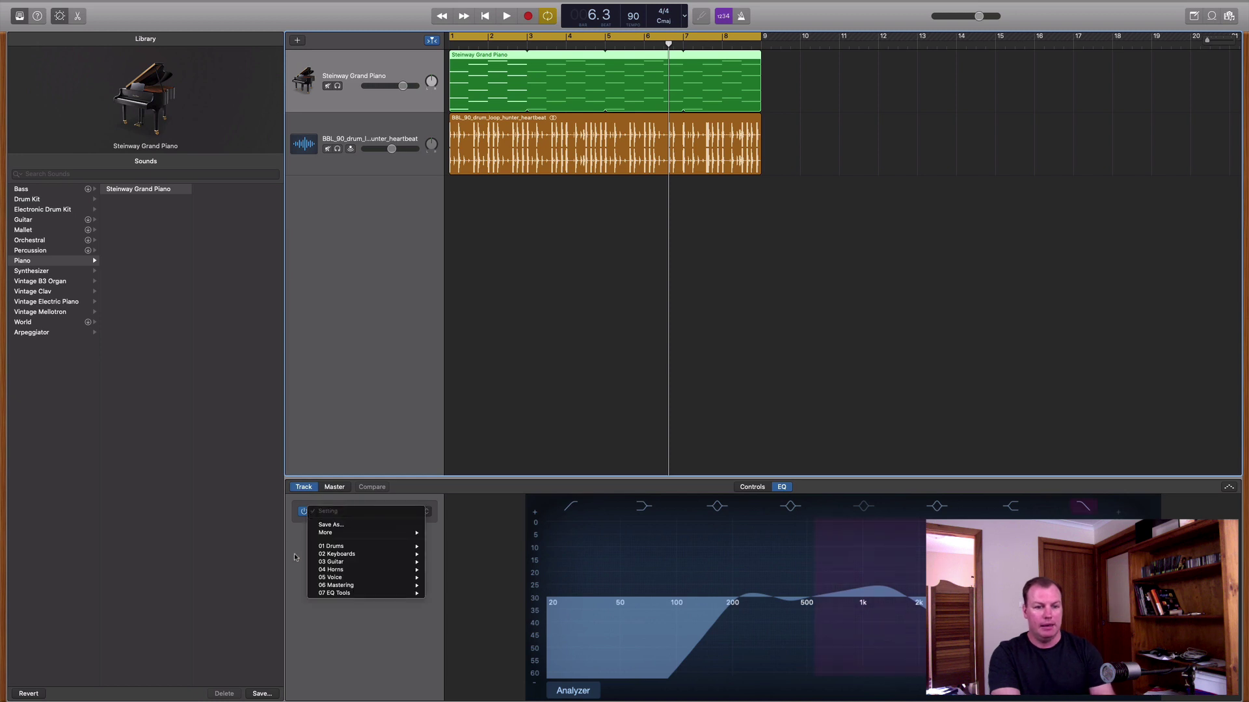
pyautogui.press('Escape')
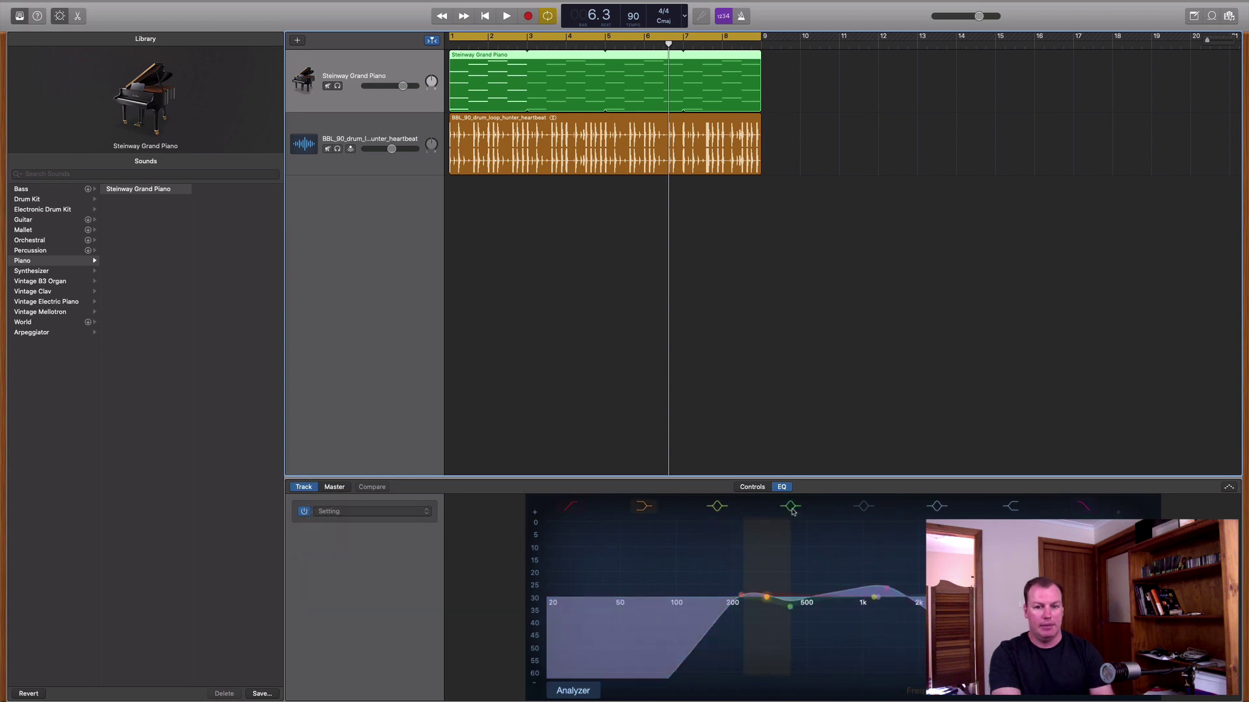
pyautogui.click(754, 487)
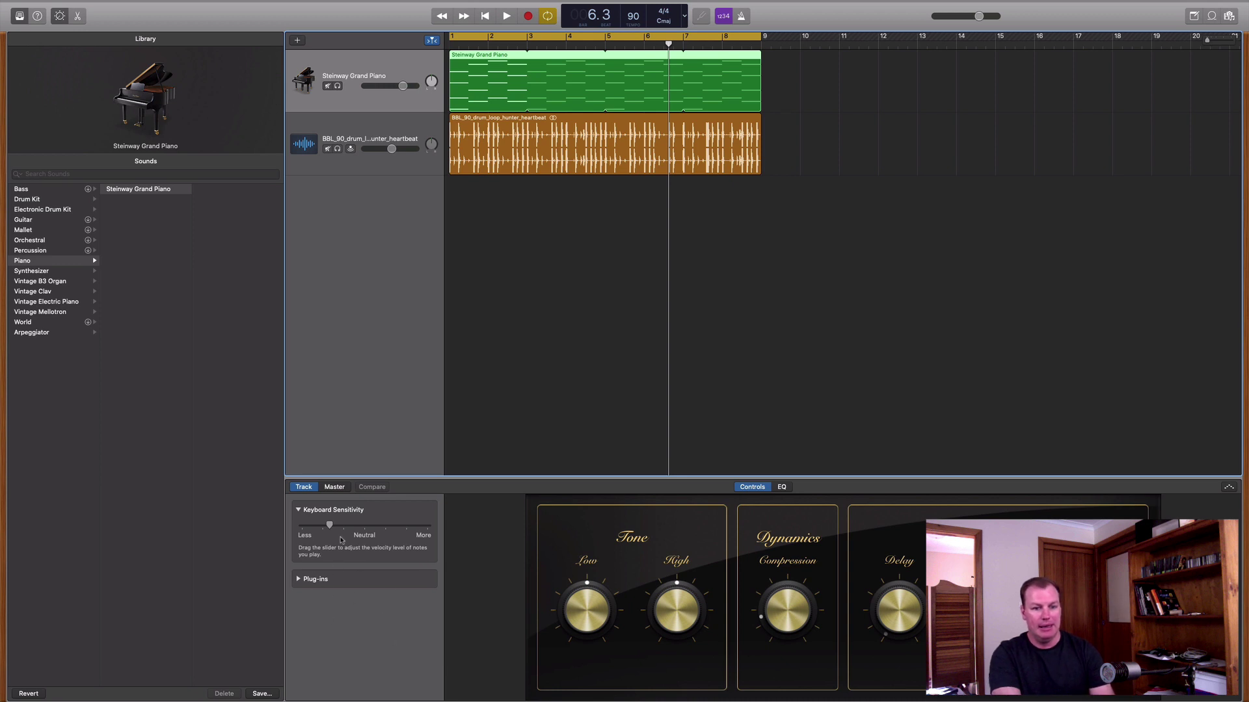
pyautogui.click(298, 580)
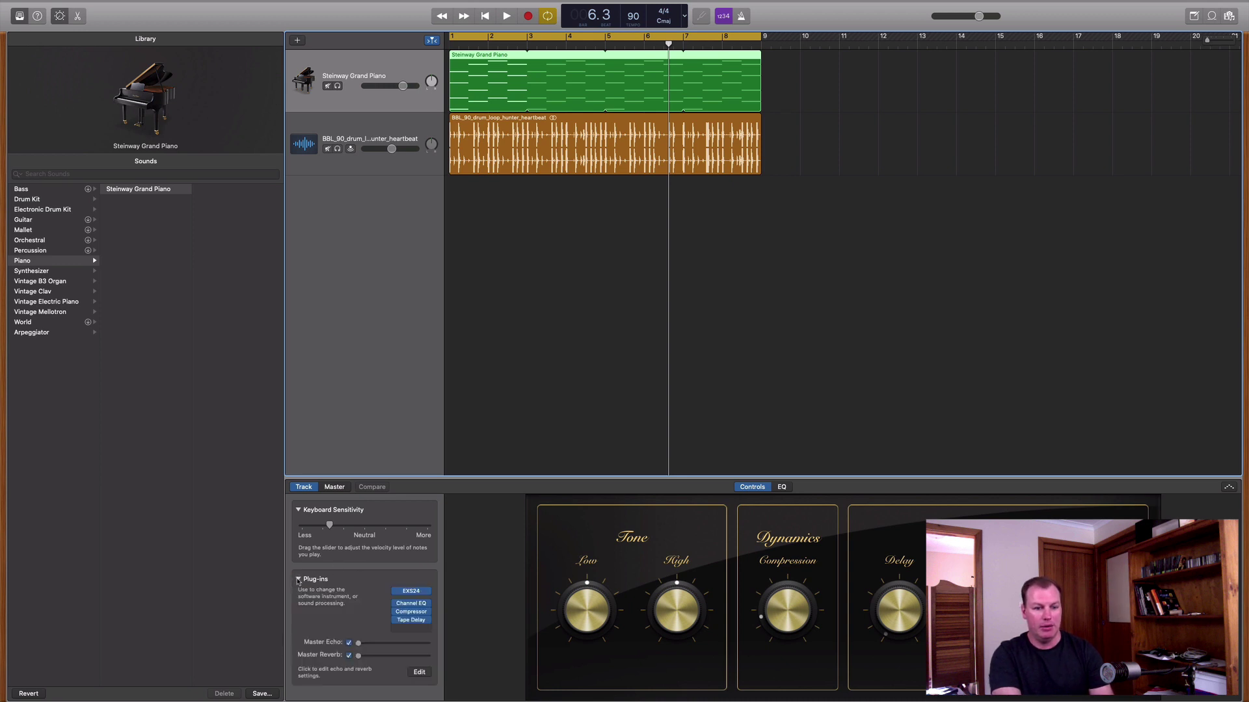
pyautogui.click(299, 580)
pyautogui.click(298, 580)
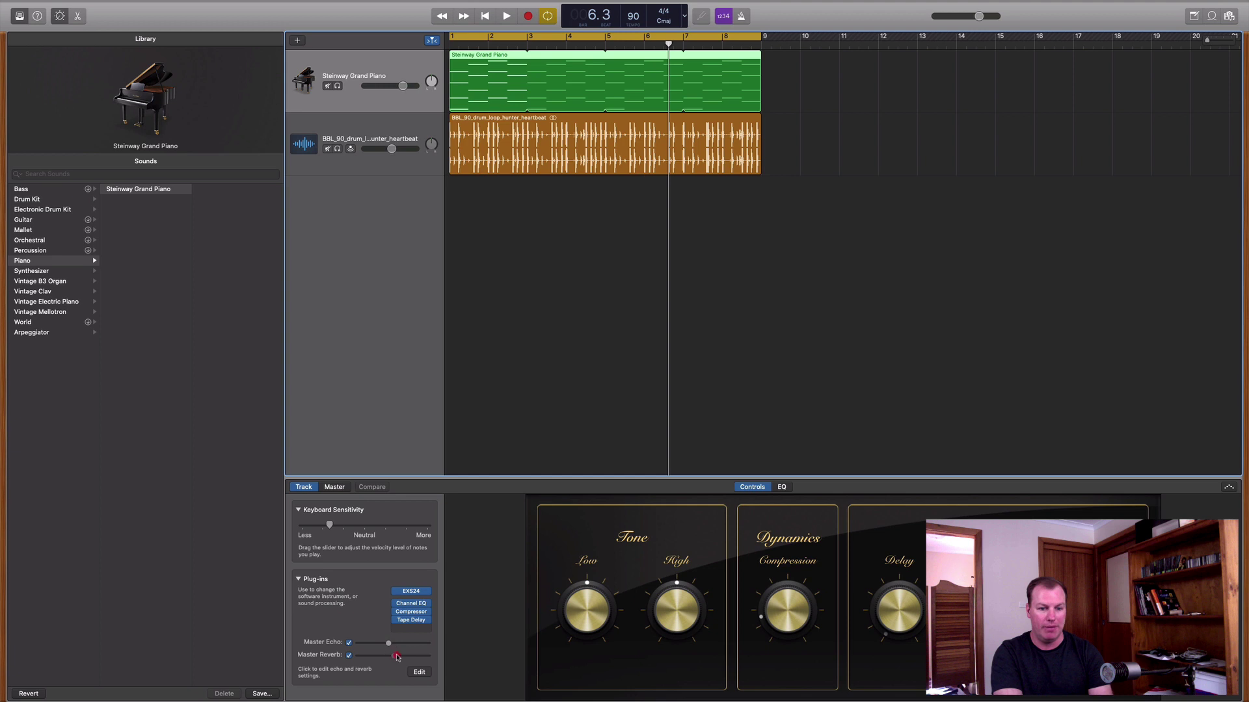
# Play from bar 1 while setting Master Echo and Master Reverb to modest levels.
pyautogui.click(484, 15)
pyautogui.click(507, 16)
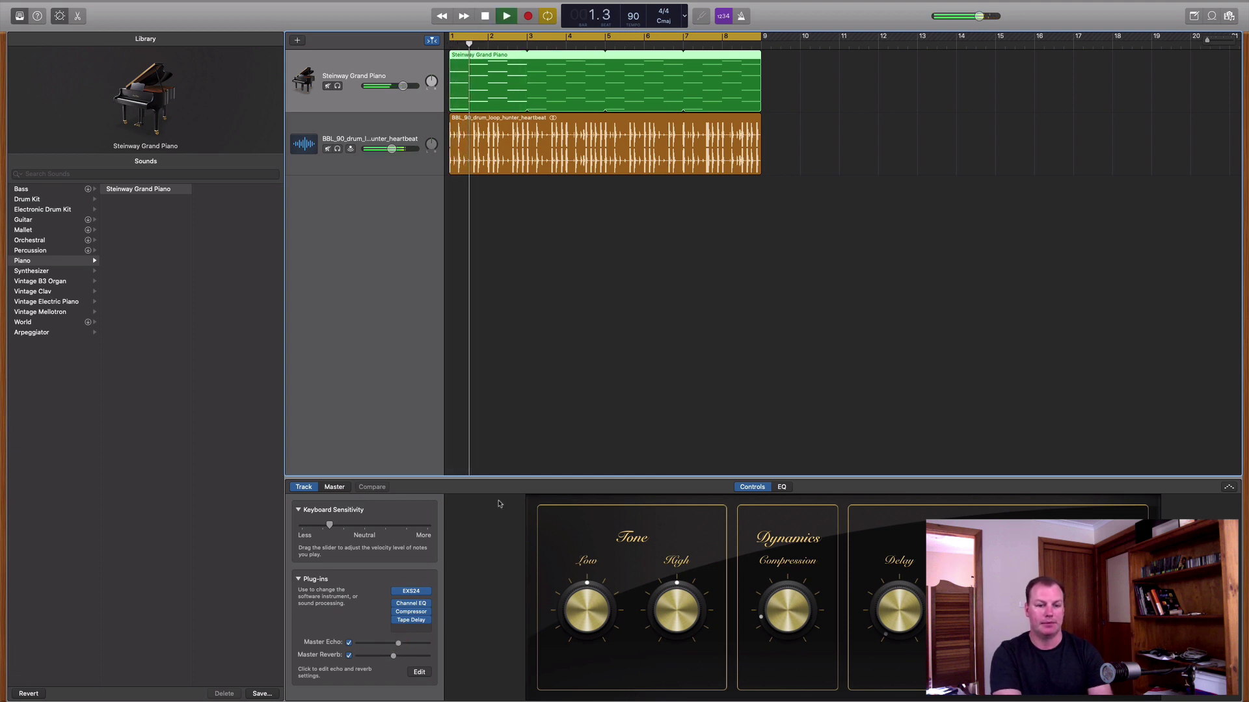
pyautogui.moveTo(393, 655); pyautogui.dragTo(416, 657)
pyautogui.click(423, 642)
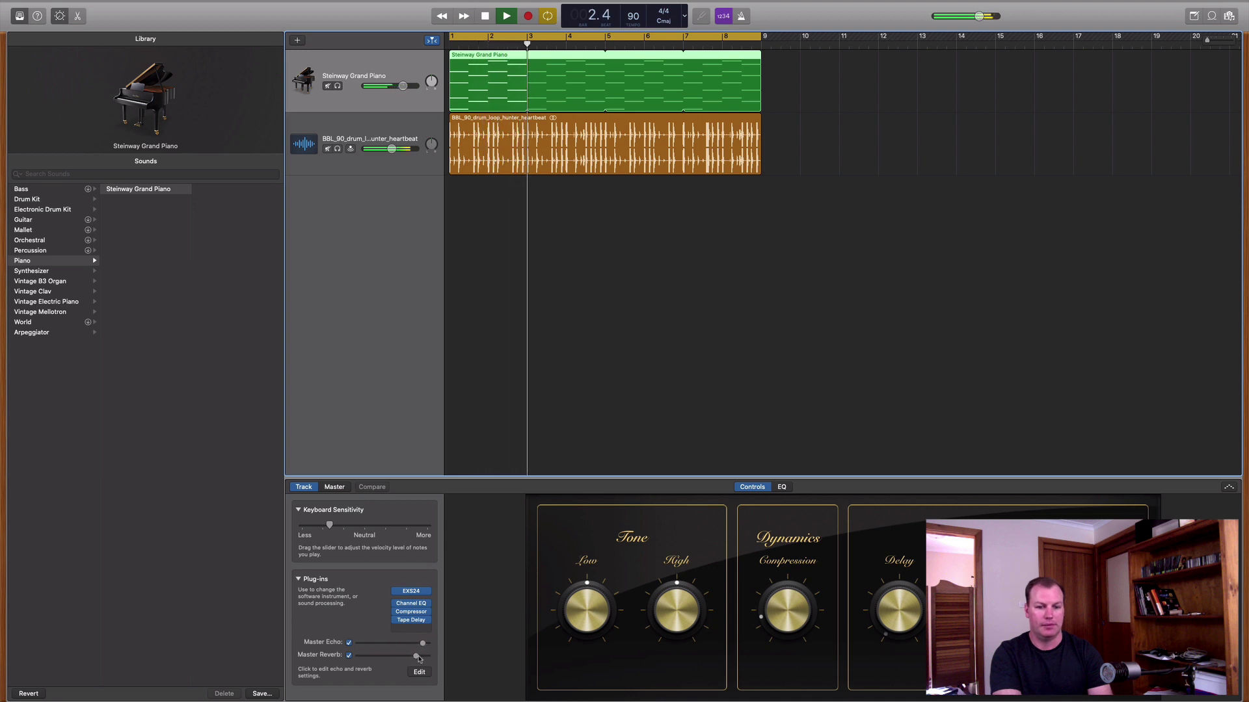
pyautogui.moveTo(416, 656); pyautogui.dragTo(394, 643)
pyautogui.click(400, 644)
pyautogui.click(394, 656)
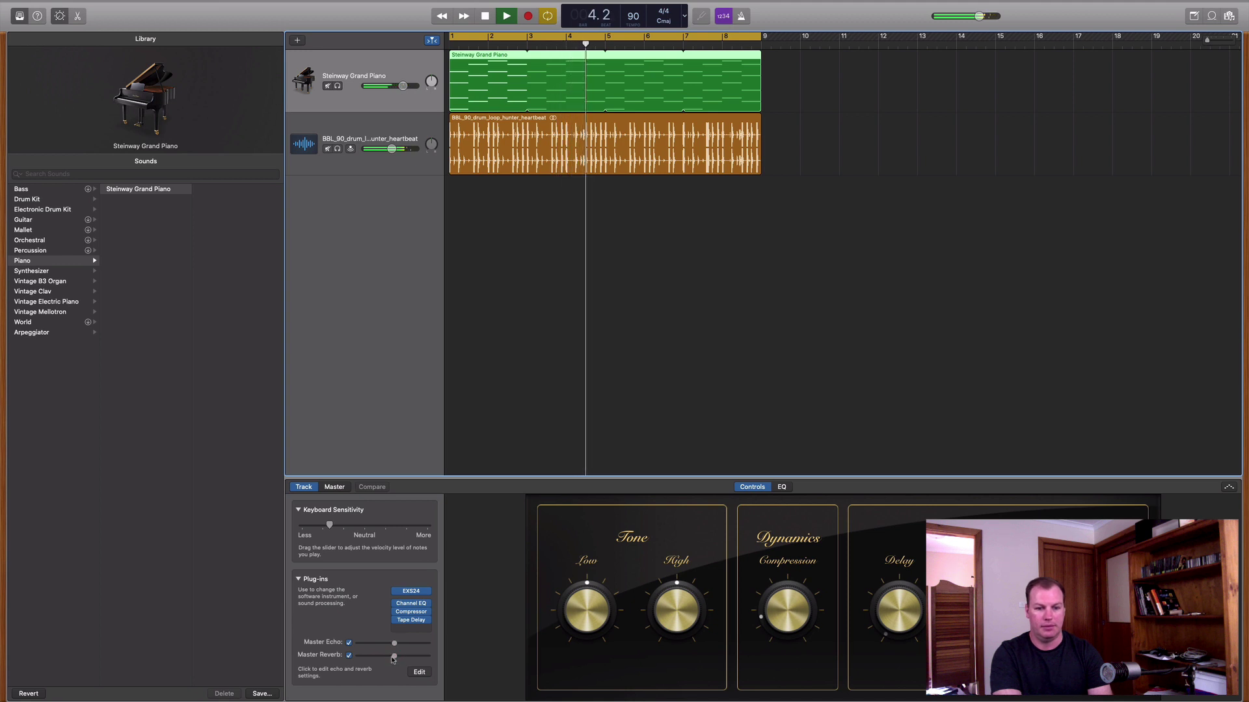
pyautogui.press('space')
# Paste a copy of the drum loop at bar 9 so the drums run through bar 17.
pyautogui.click(555, 132)
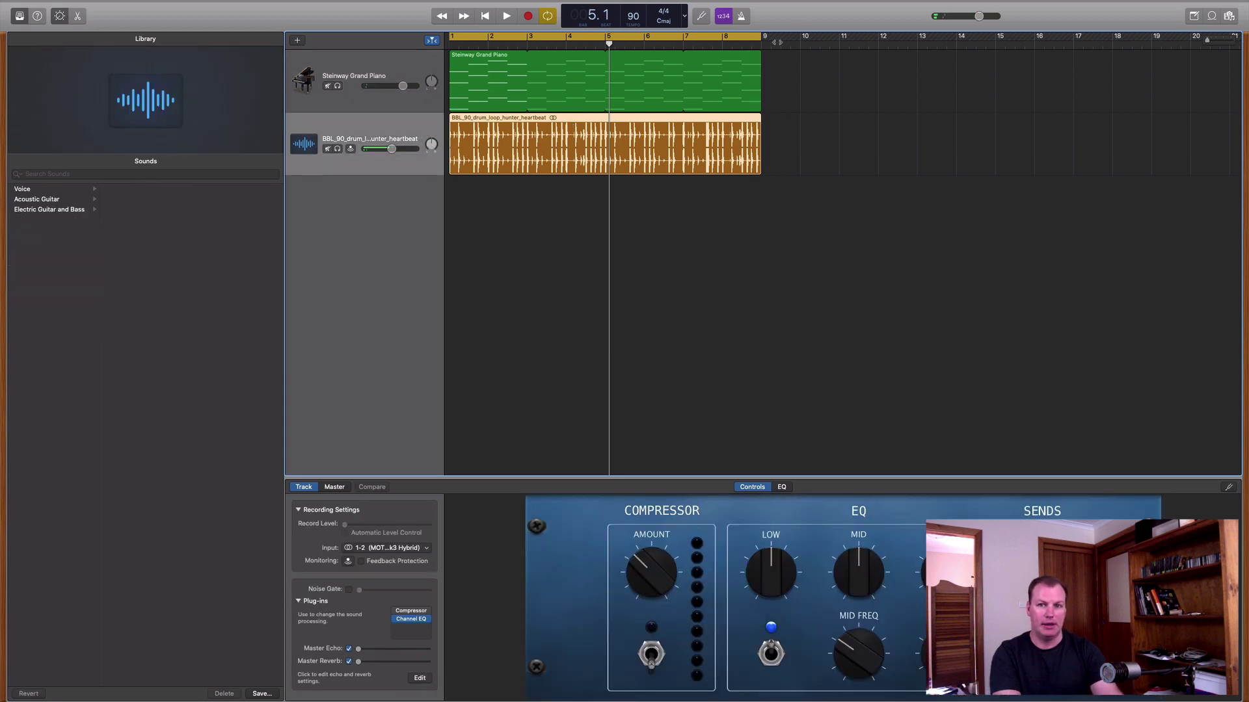
pyautogui.click(777, 41)
pyautogui.press('super+v')
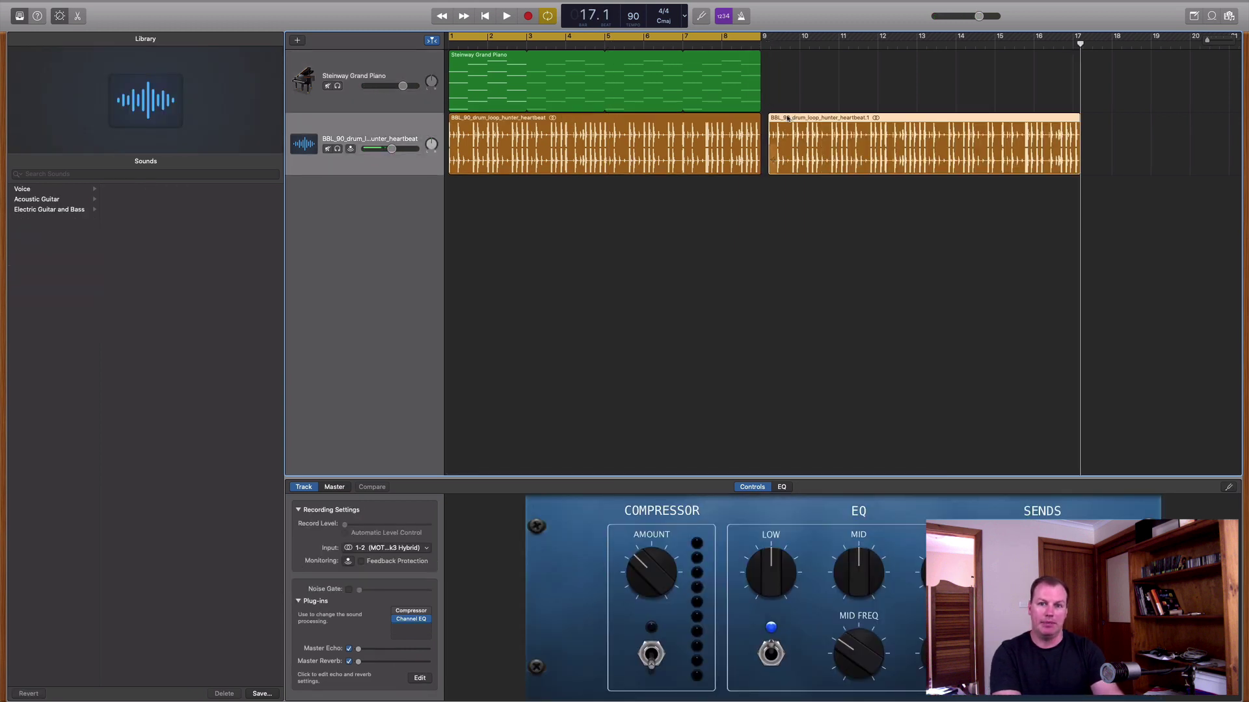
pyautogui.moveTo(788, 118); pyautogui.dragTo(779, 118)
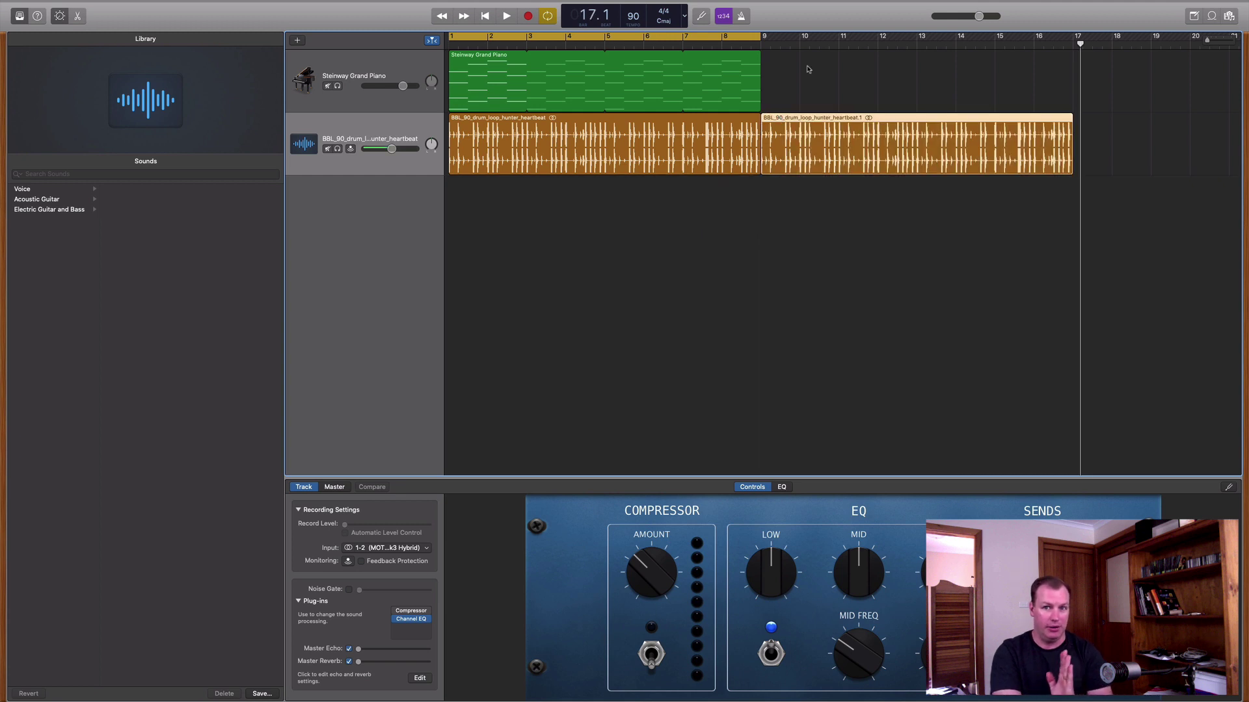
# Turn off Cycle and record a new melody on the Steinway Grand Piano track from bar 9.
pyautogui.click(615, 40)
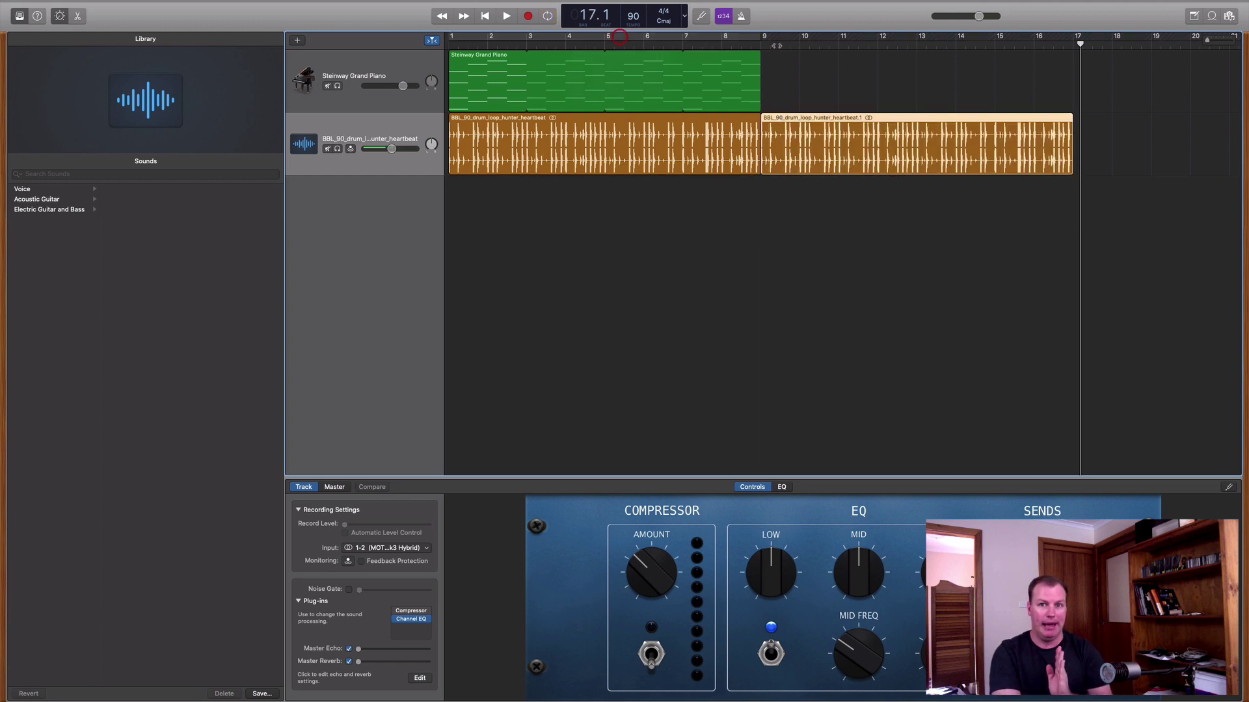
pyautogui.click(766, 41)
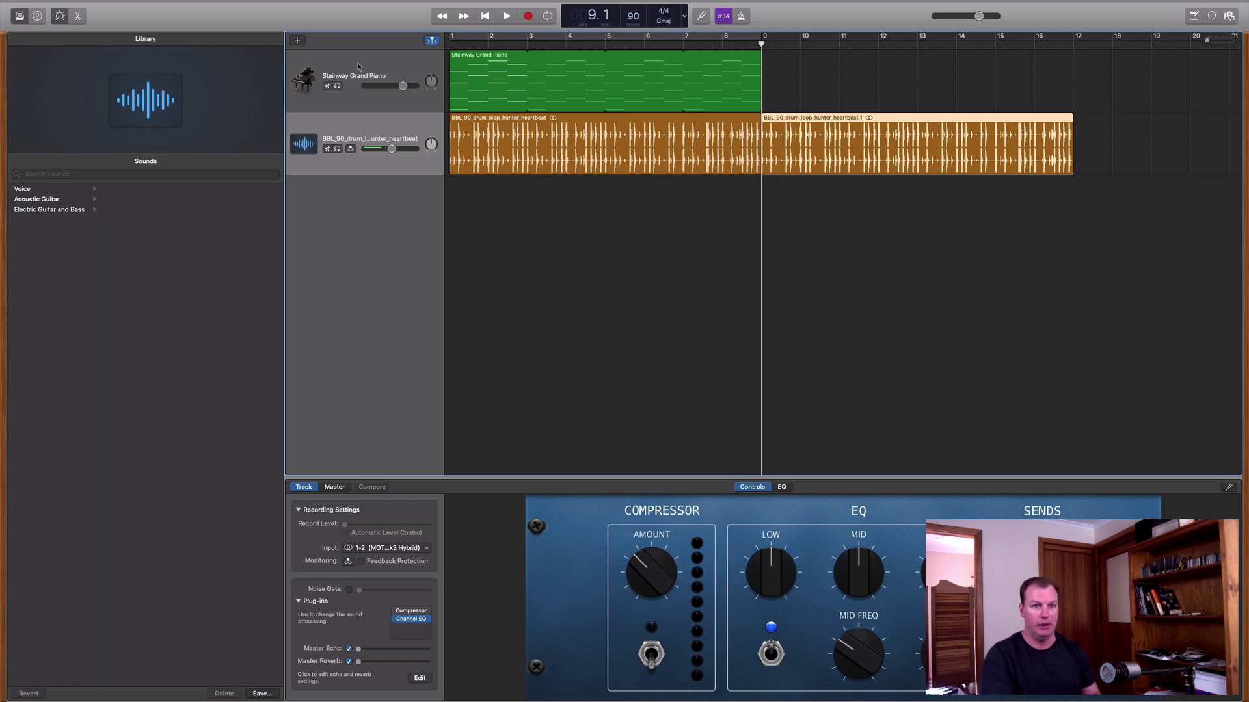
pyautogui.click(375, 66)
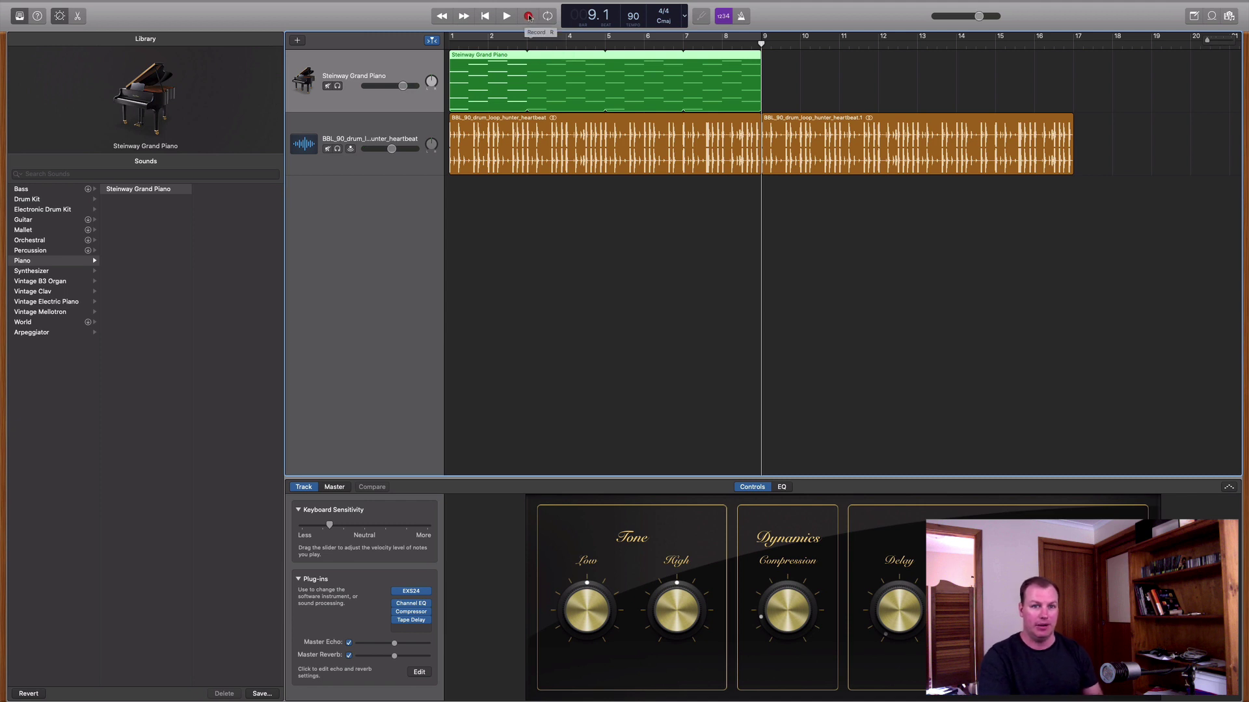
pyautogui.click(529, 16)
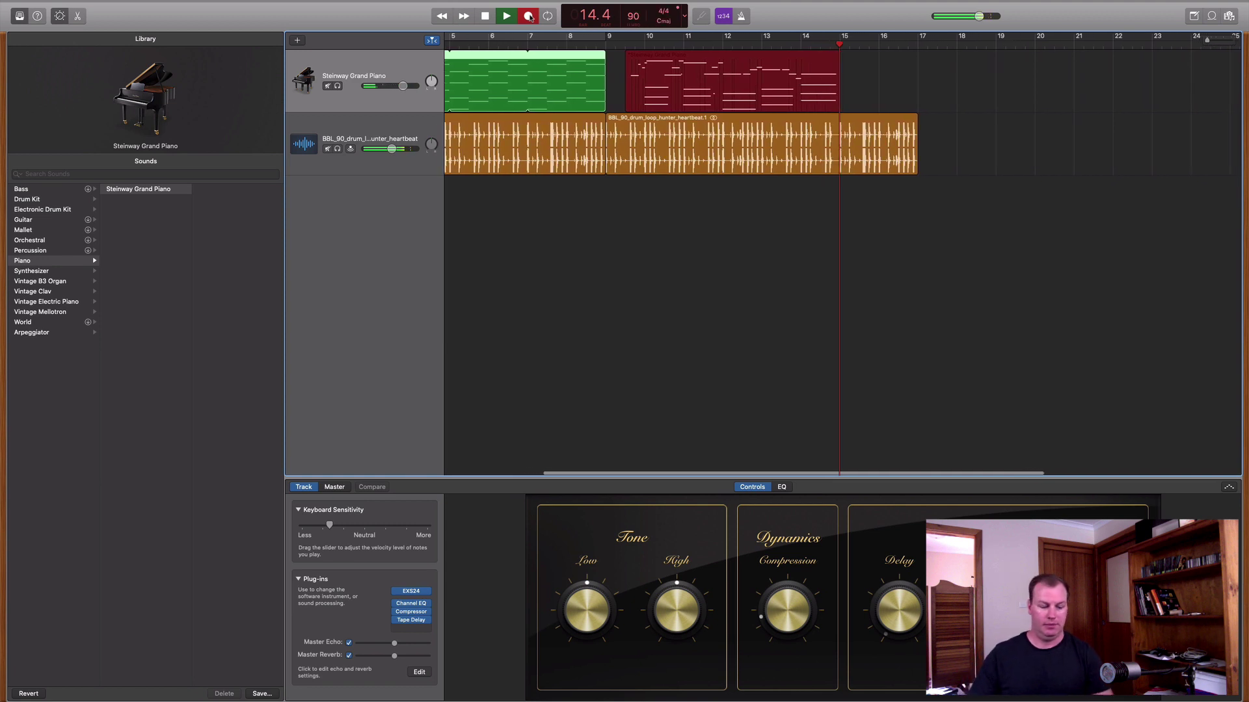
# Stop recording, then open the new melody in the Piano Roll and play it back from about bar 9.
pyautogui.click(529, 16)
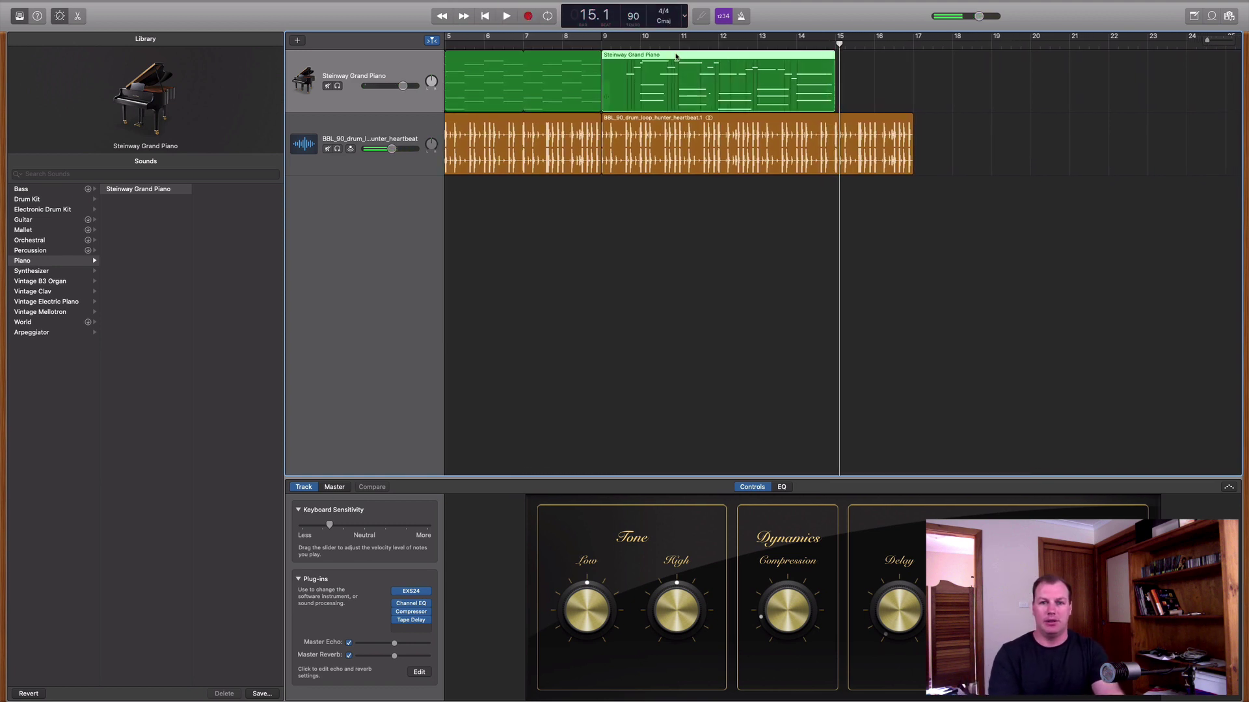
pyautogui.doubleClick(701, 54)
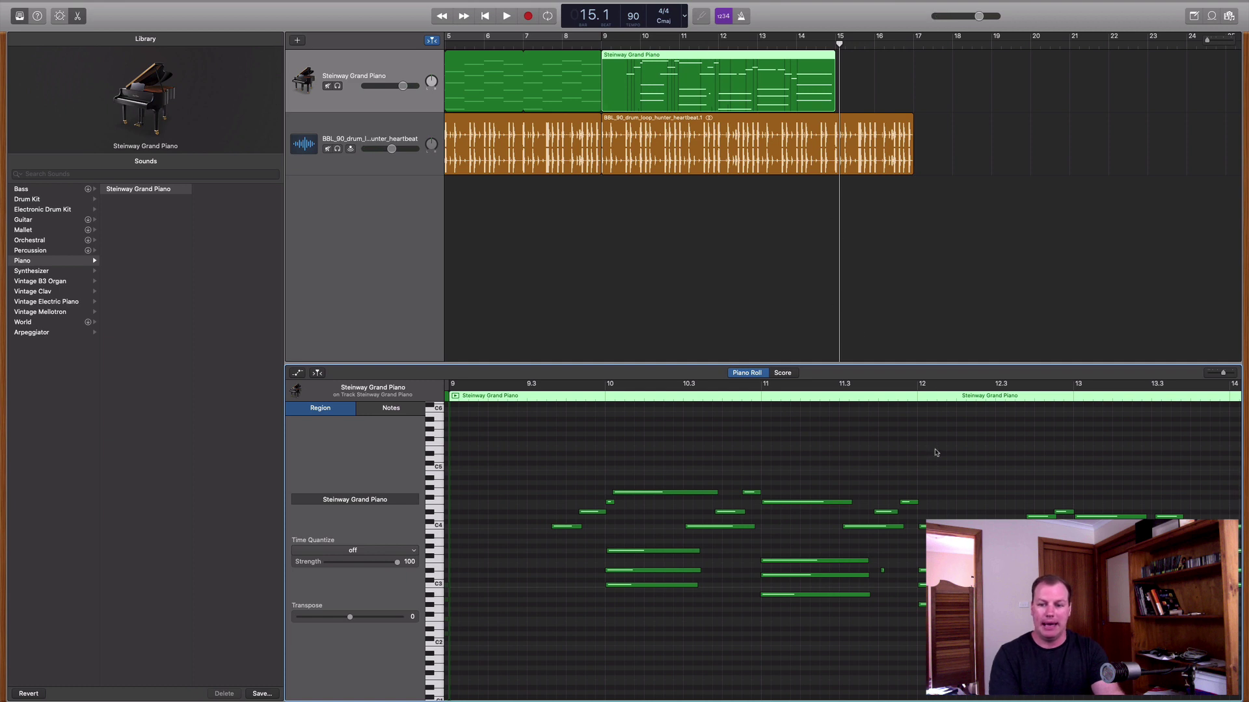
pyautogui.hscroll(4, 935, 453)
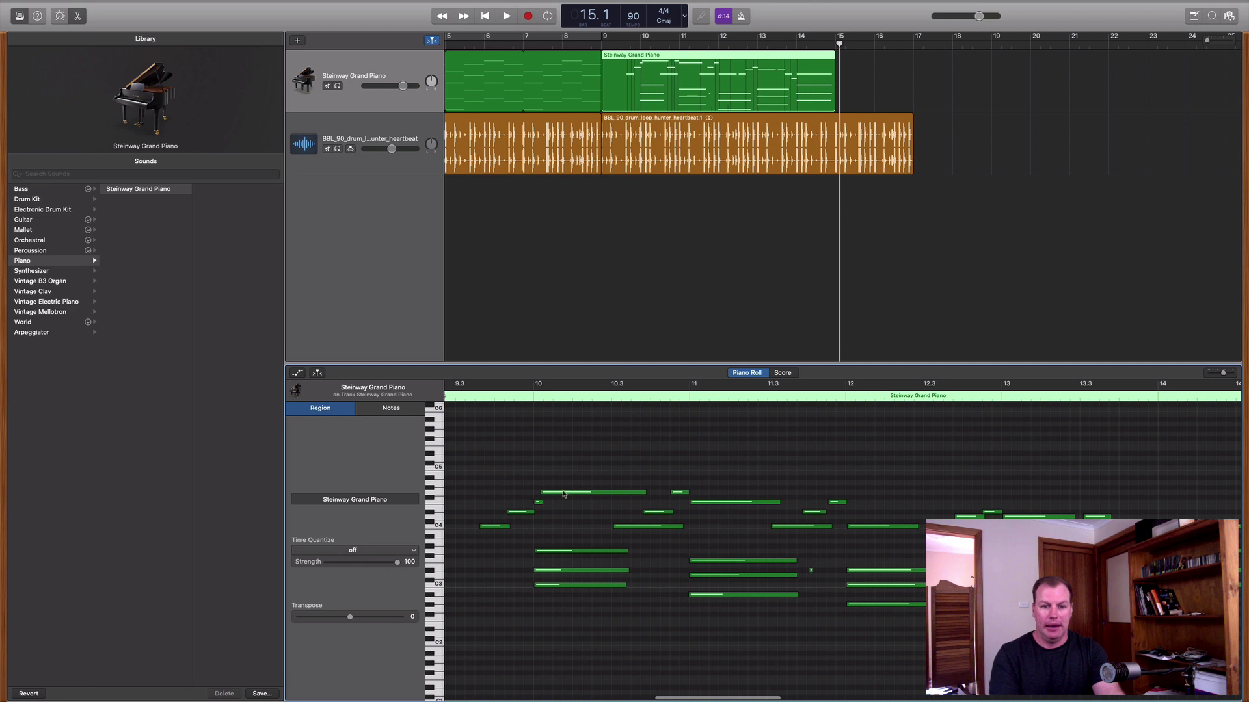
pyautogui.click(473, 398)
pyautogui.press('space')
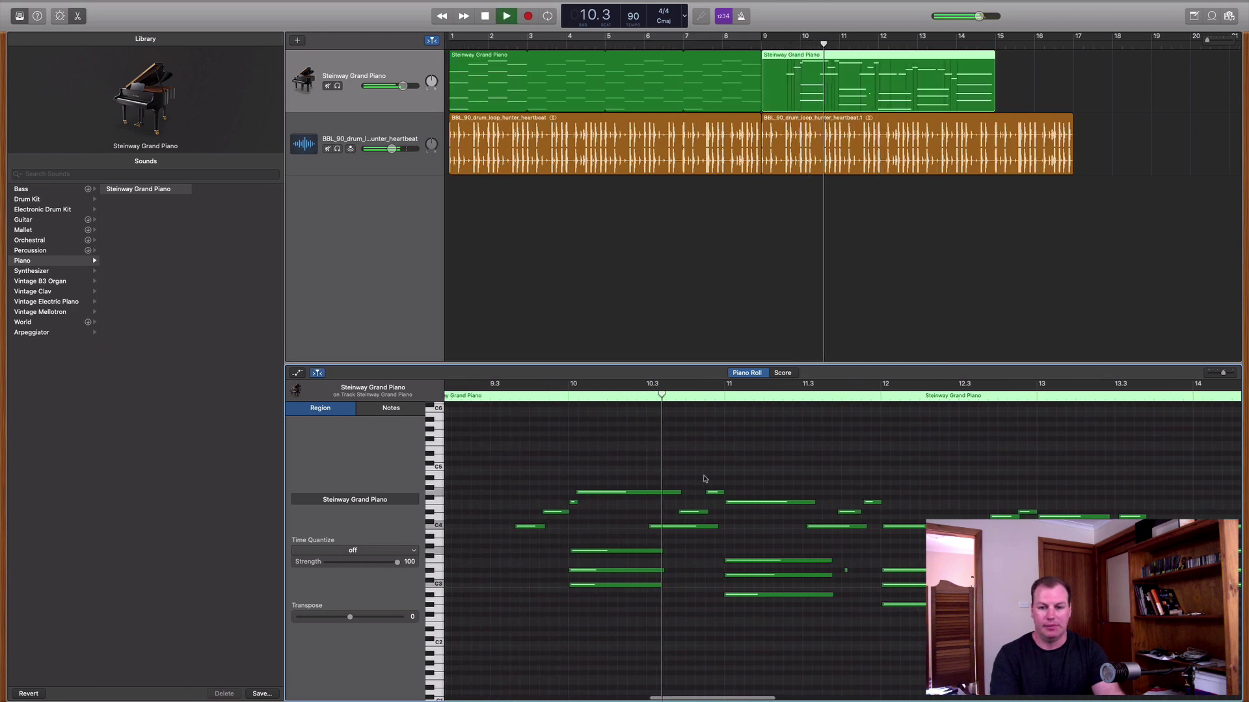
pyautogui.hscroll(-1, 753, 490)
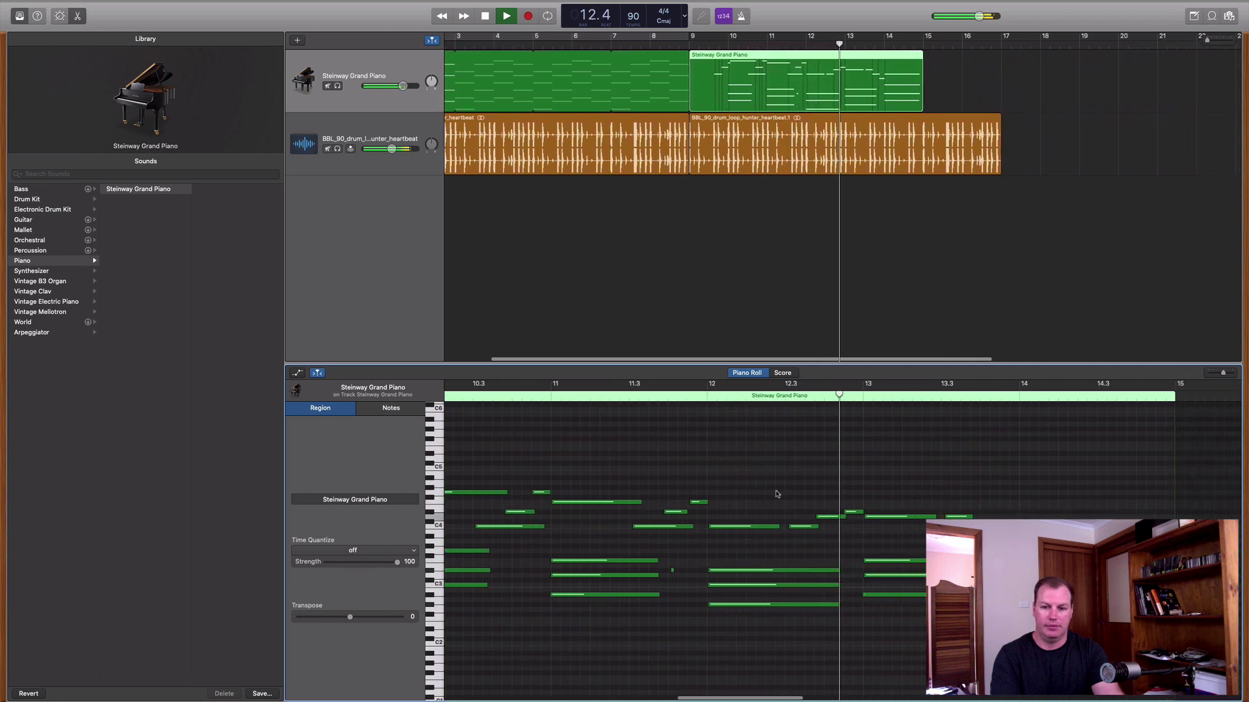
pyautogui.press('space')
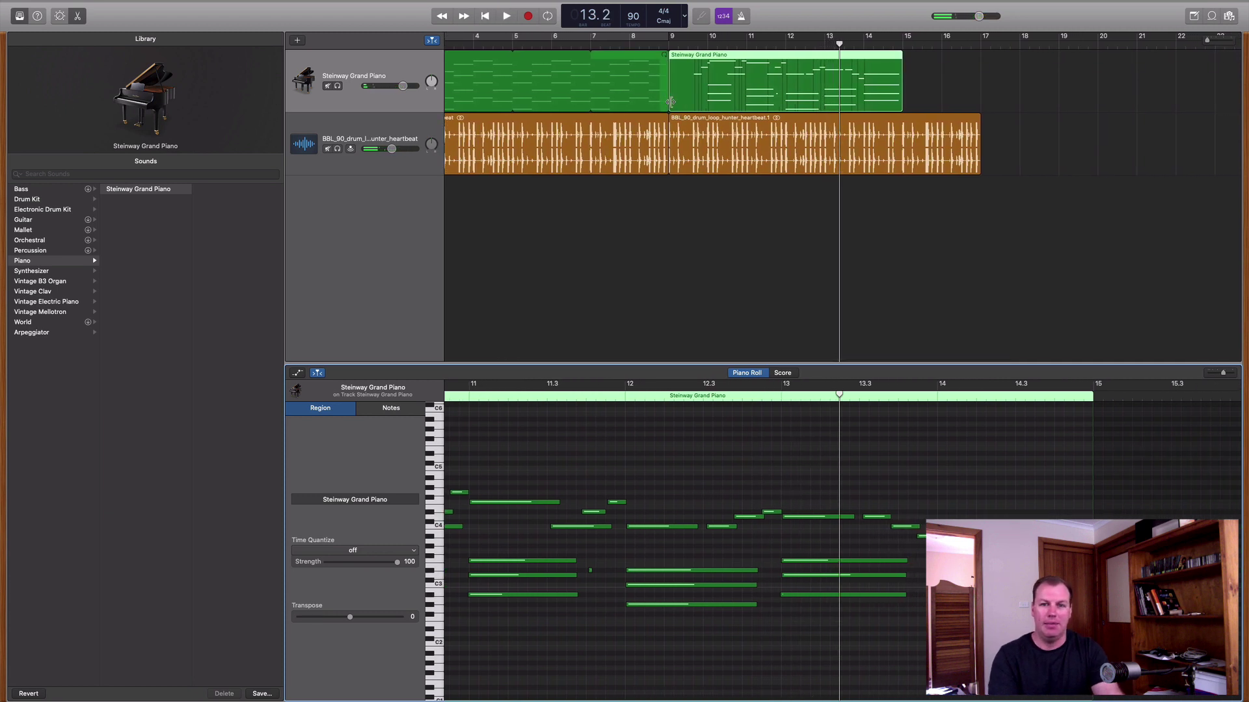
# Try trimming the melody region's start to bar 10, replay it, and return the playhead to bar 9.
pyautogui.moveTo(669, 101)
pyautogui.mouseDown()
pyautogui.moveTo(693, 103)
pyautogui.moveTo(673, 102)
pyautogui.mouseUp()
pyautogui.press('space')
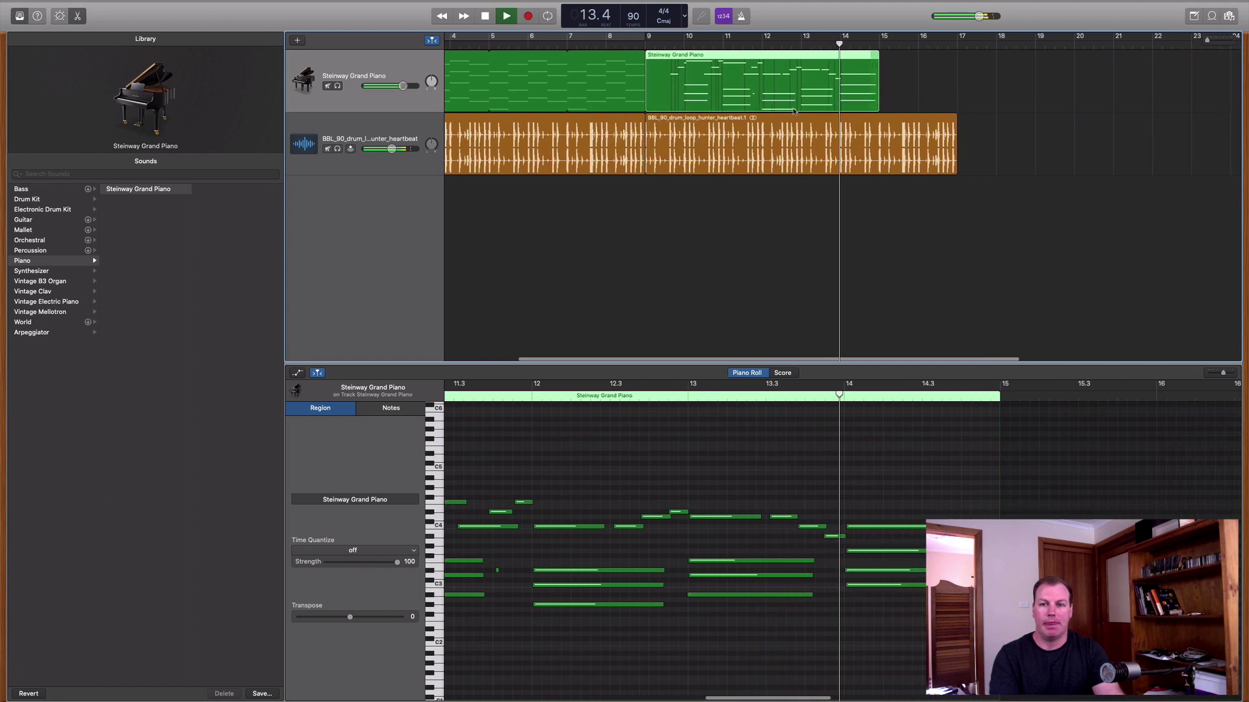
pyautogui.press('space')
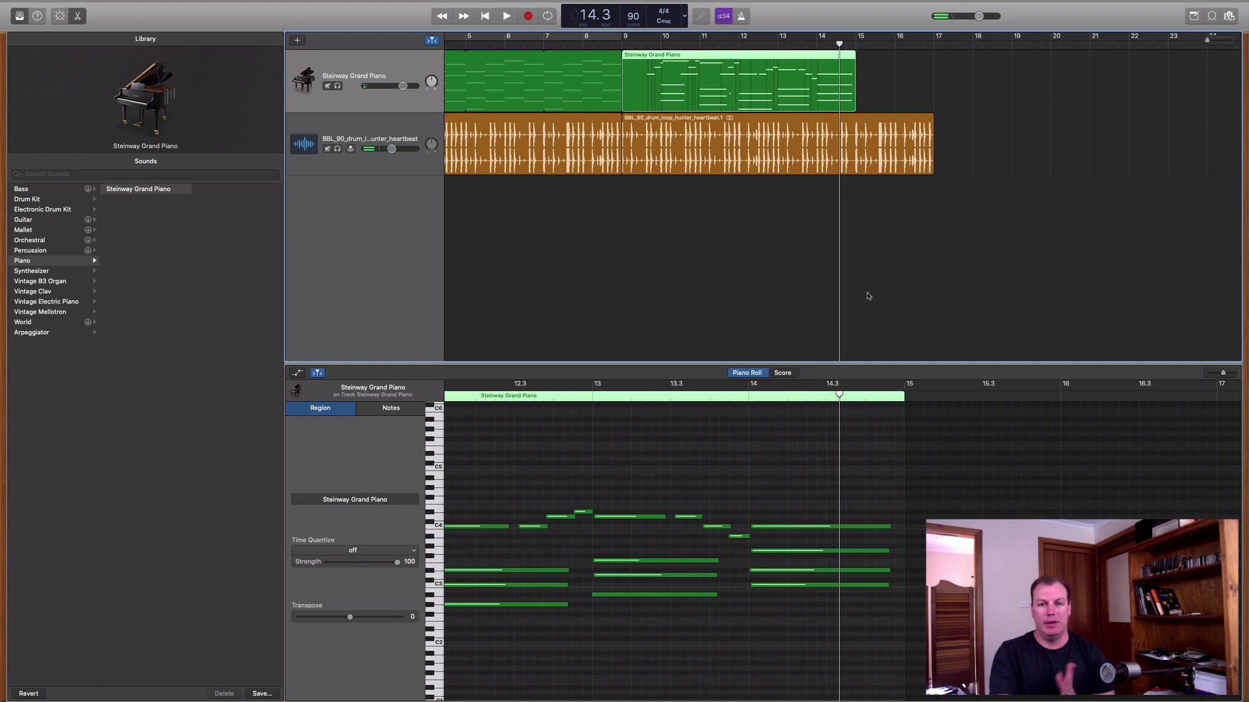
pyautogui.hscroll(-5, 846, 306)
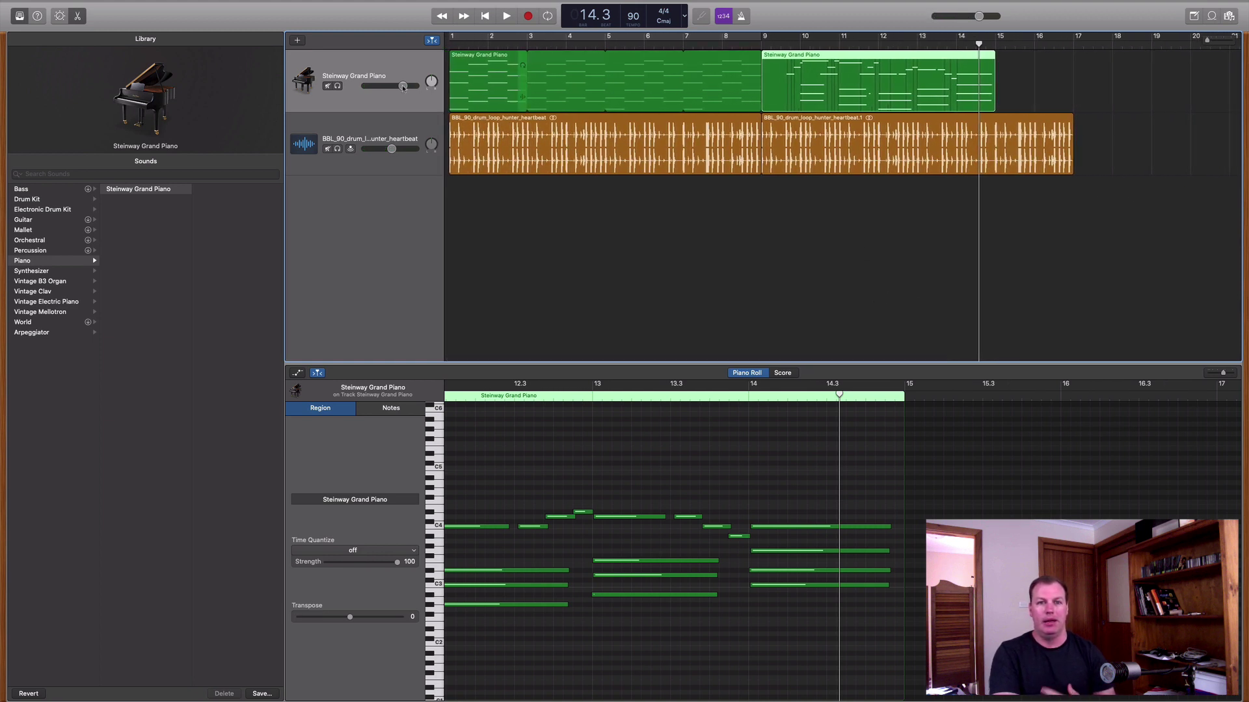
pyautogui.click(791, 52)
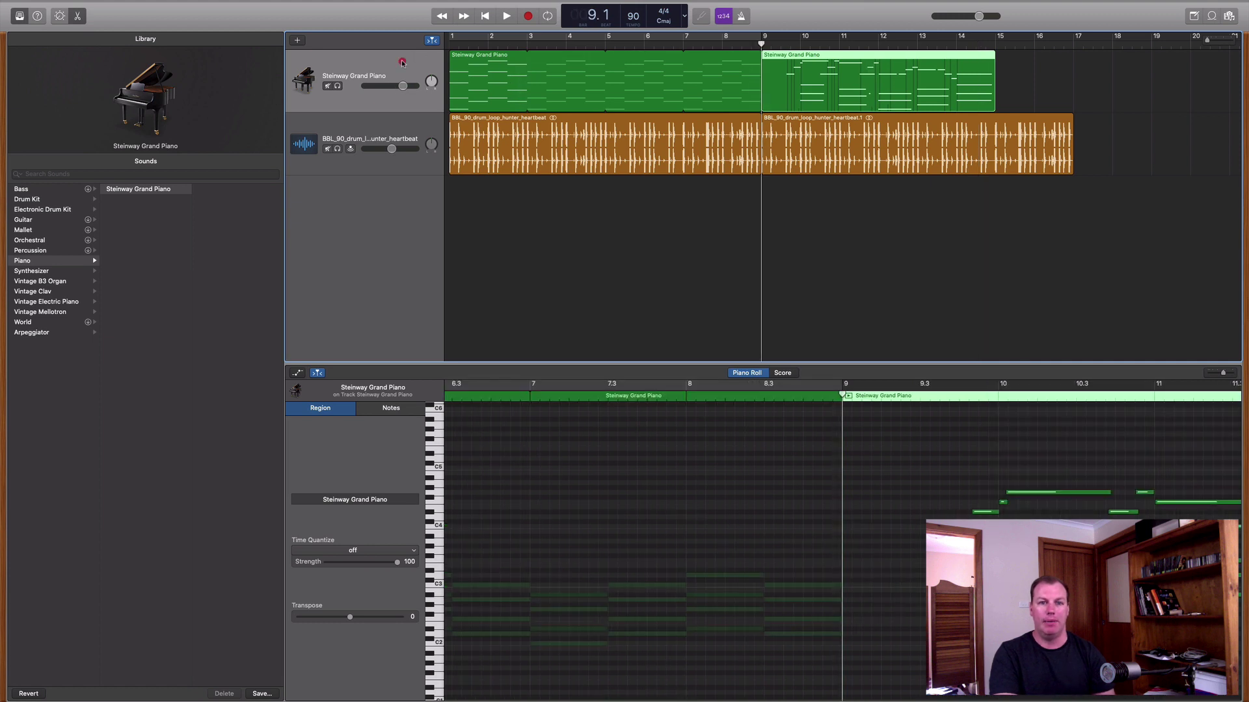
# Show the piano track's EQ and pull the boosted band from 1.2k down to about 400 Hz.
pyautogui.click(401, 61)
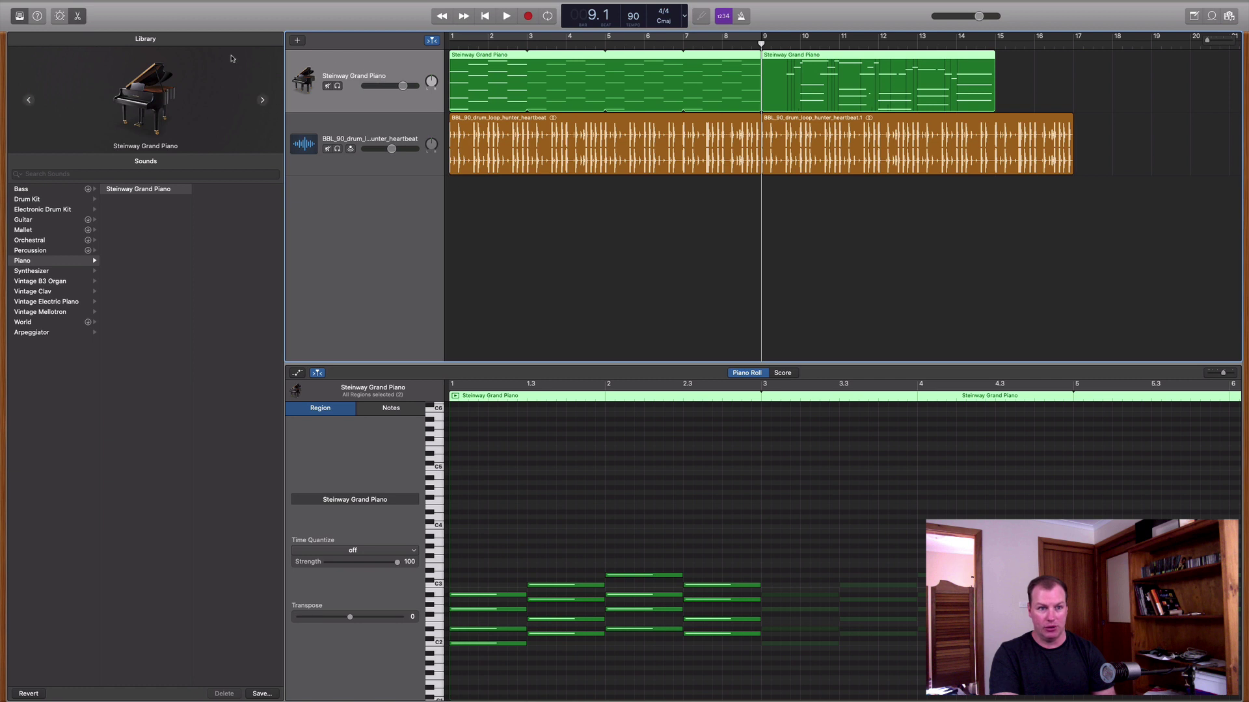
pyautogui.click(64, 15)
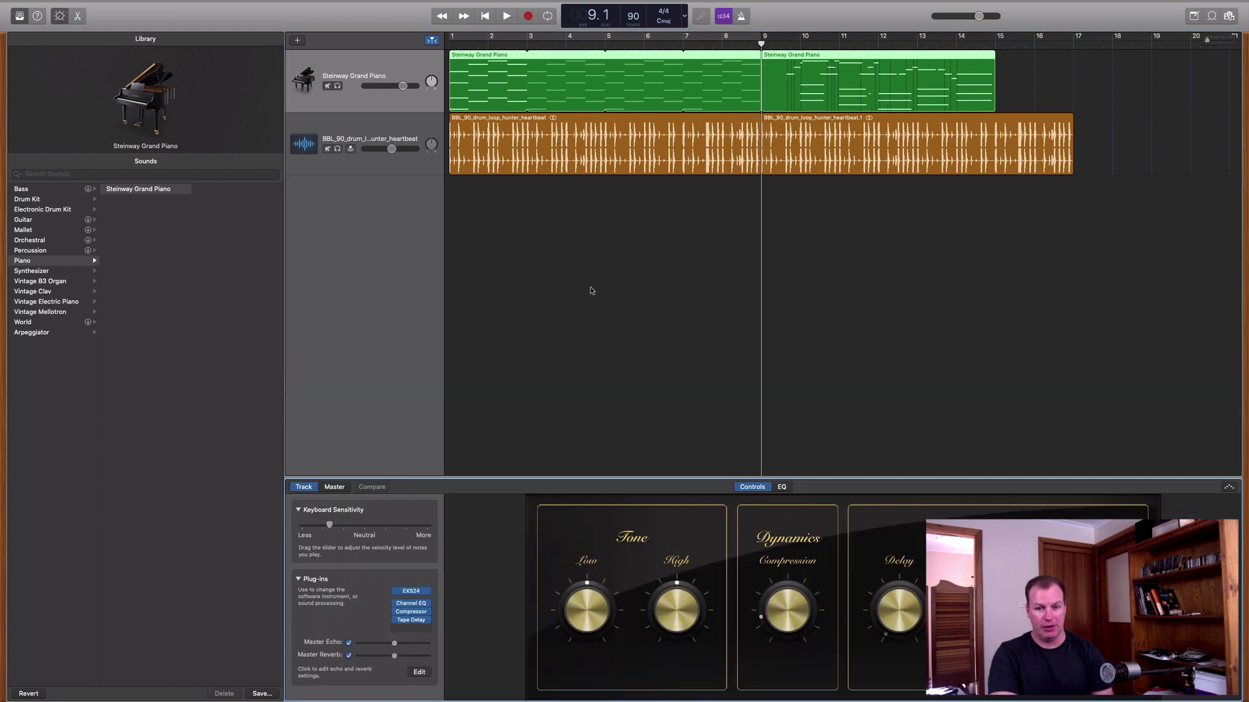
pyautogui.click(783, 488)
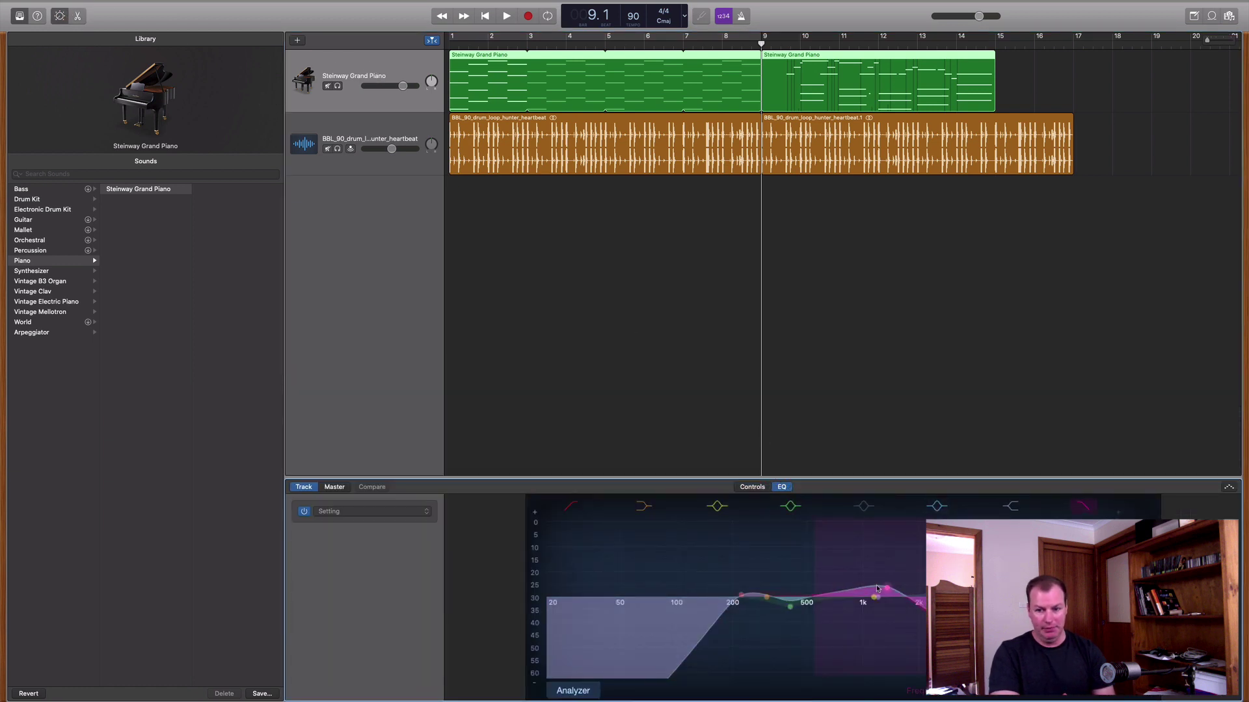
pyautogui.moveTo(886, 590); pyautogui.dragTo(829, 587)
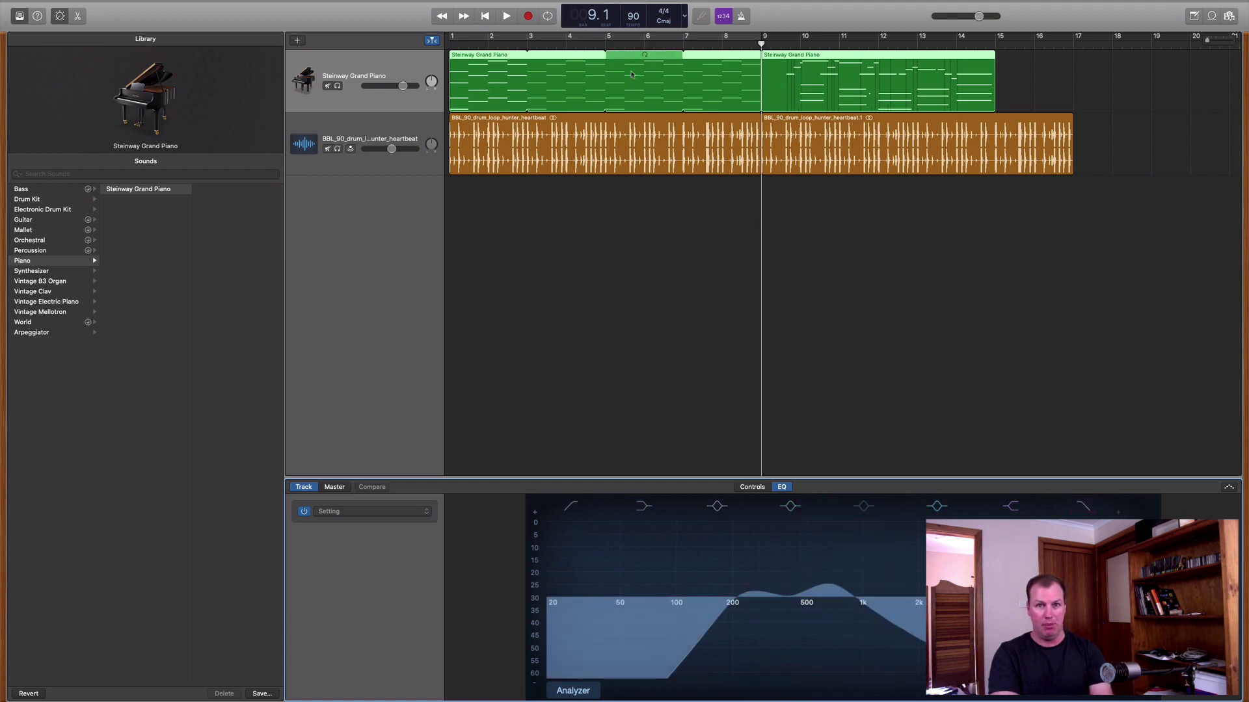
# Audition from bar 9 while moving the EQ boost up to about 1 kHz, then return to the beginning.
pyautogui.press('Return')
pyautogui.press('space')
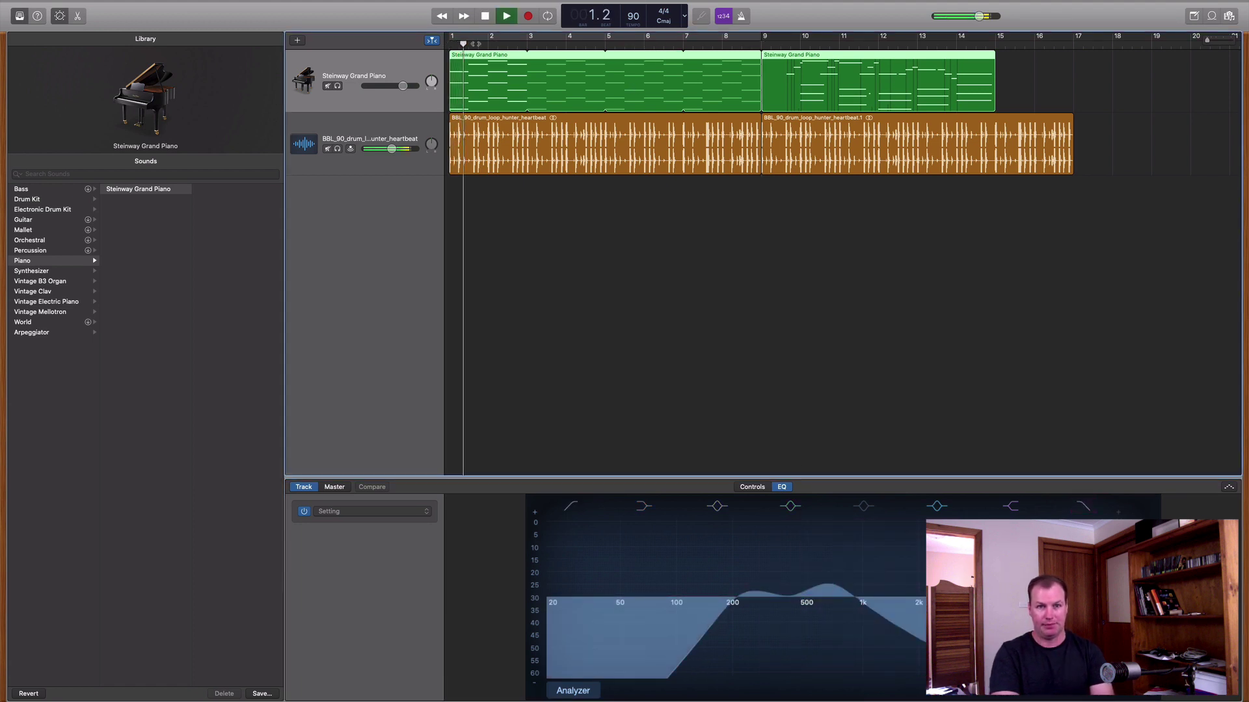
pyautogui.click(763, 40)
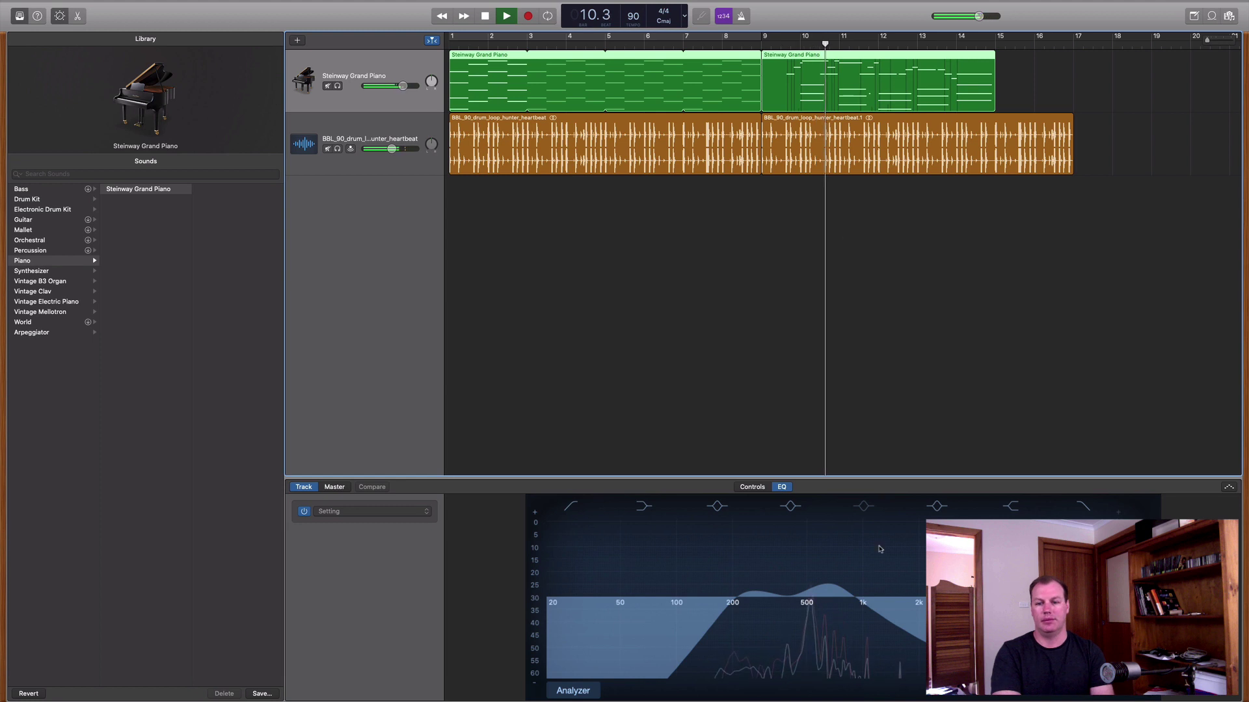
pyautogui.moveTo(835, 587)
pyautogui.mouseDown()
pyautogui.moveTo(909, 600)
pyautogui.moveTo(853, 589)
pyautogui.mouseUp()
pyautogui.click(507, 15)
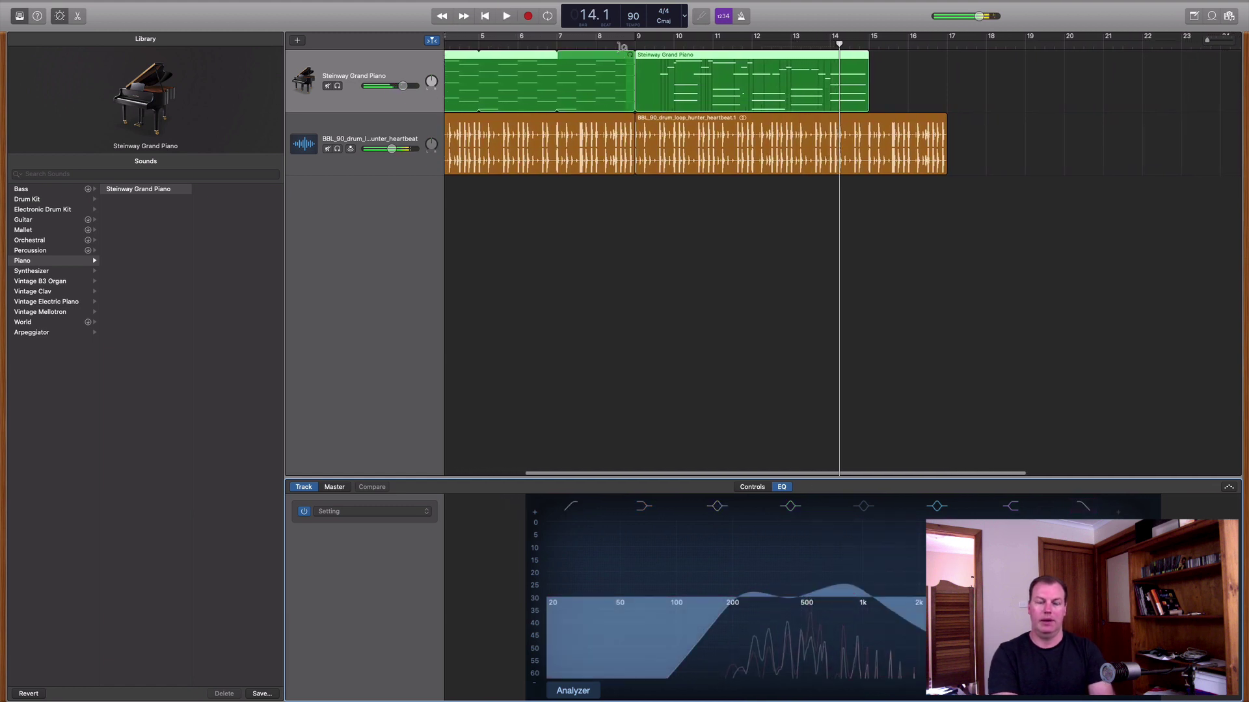
pyautogui.click(490, 17)
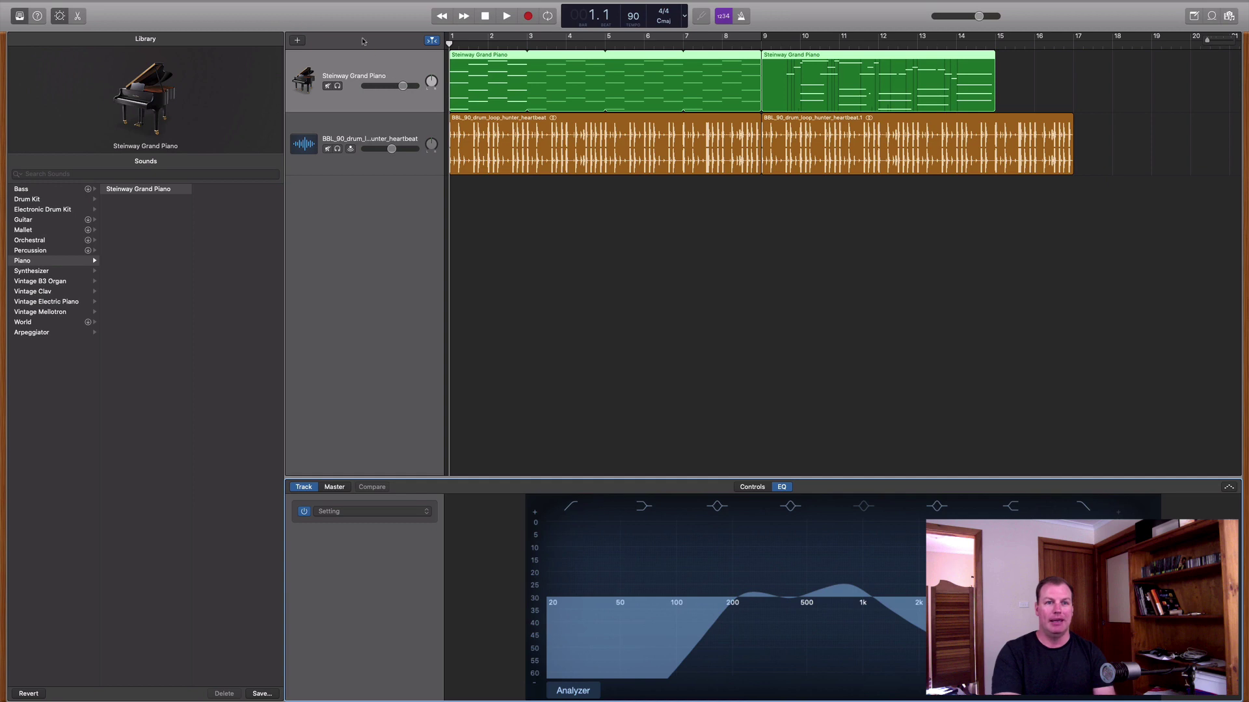
# Exit full screen and drag LofiVinyl.wav from Splice onto a new track below the drums.
pyautogui.moveTo(121, 5)
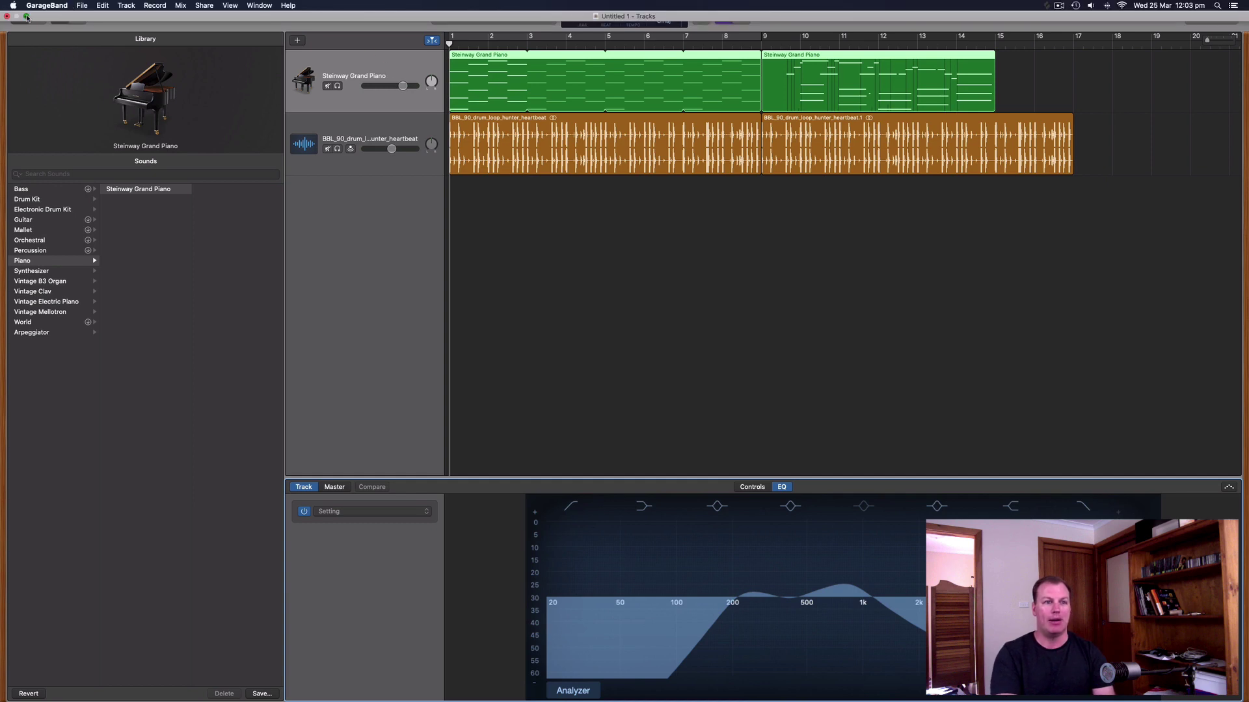
pyautogui.click(28, 16)
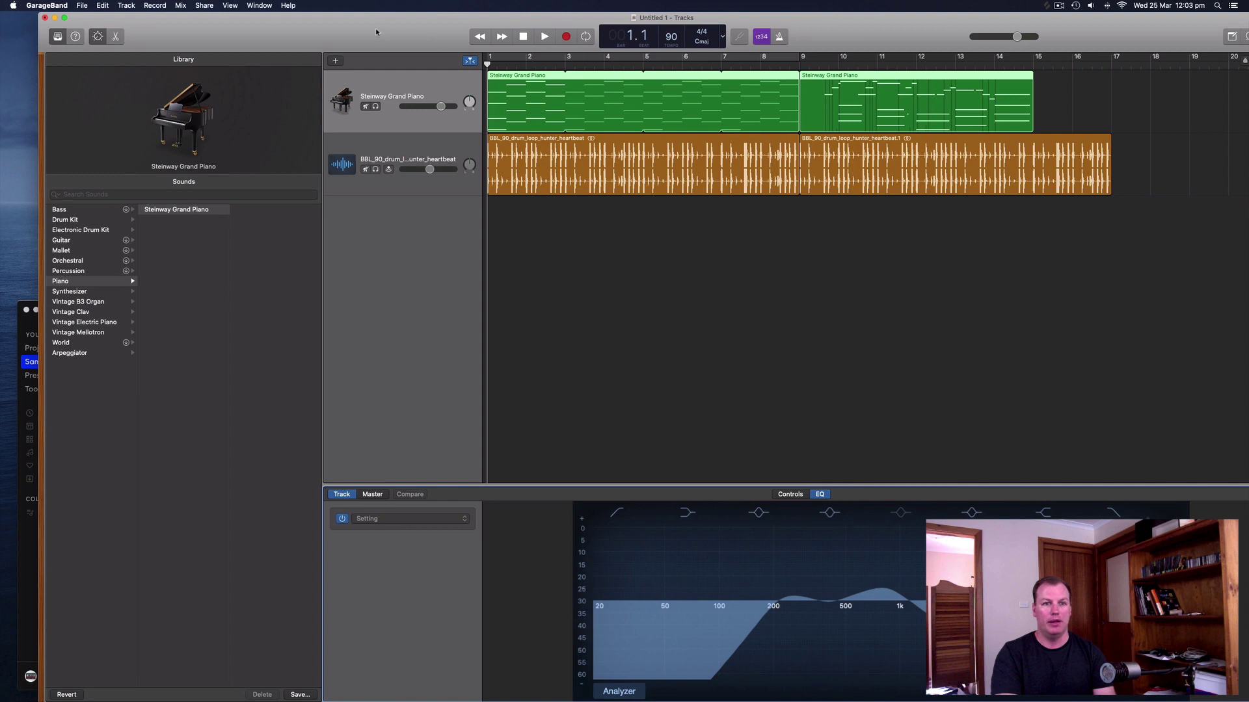
pyautogui.moveTo(376, 32); pyautogui.dragTo(439, 39)
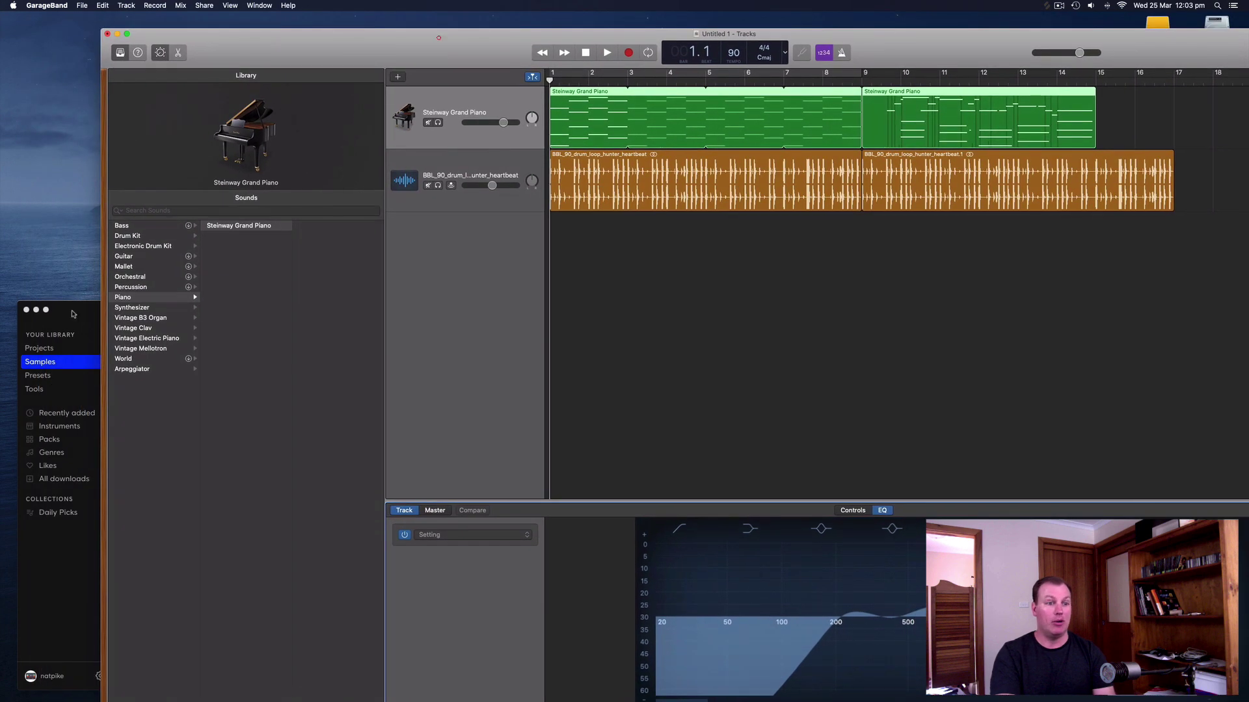
pyautogui.click(74, 314)
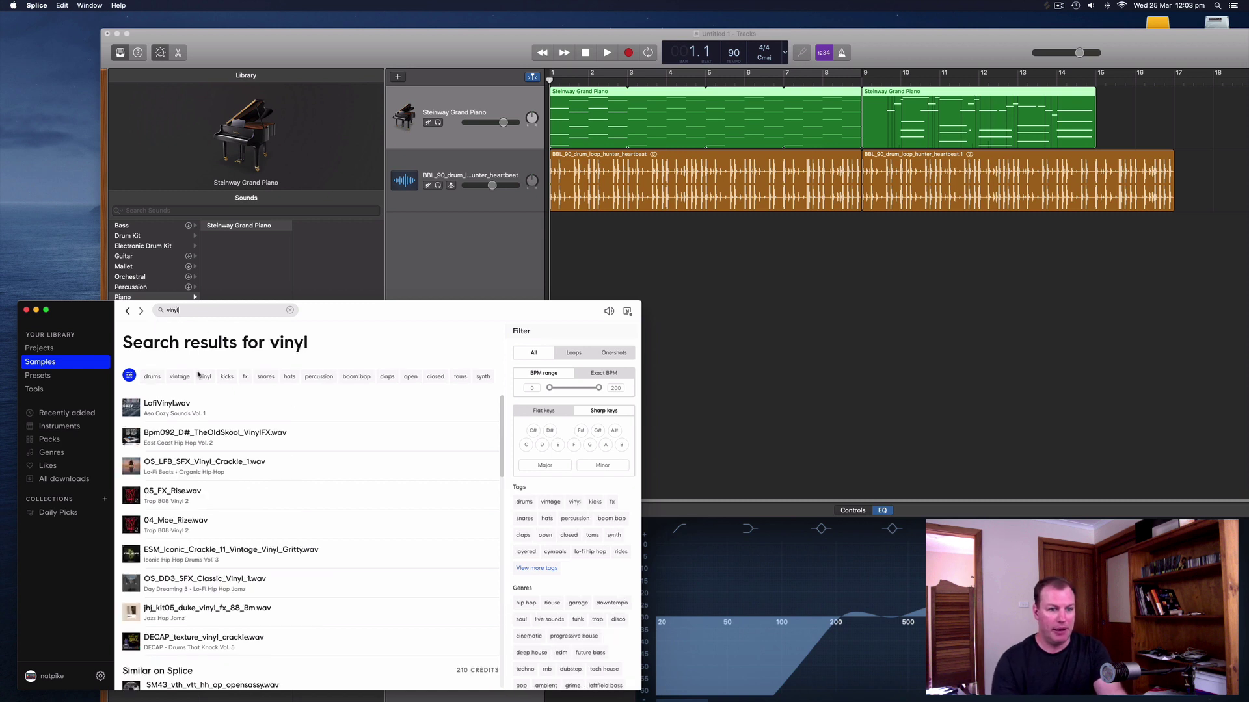
pyautogui.moveTo(150, 404); pyautogui.dragTo(550, 267)
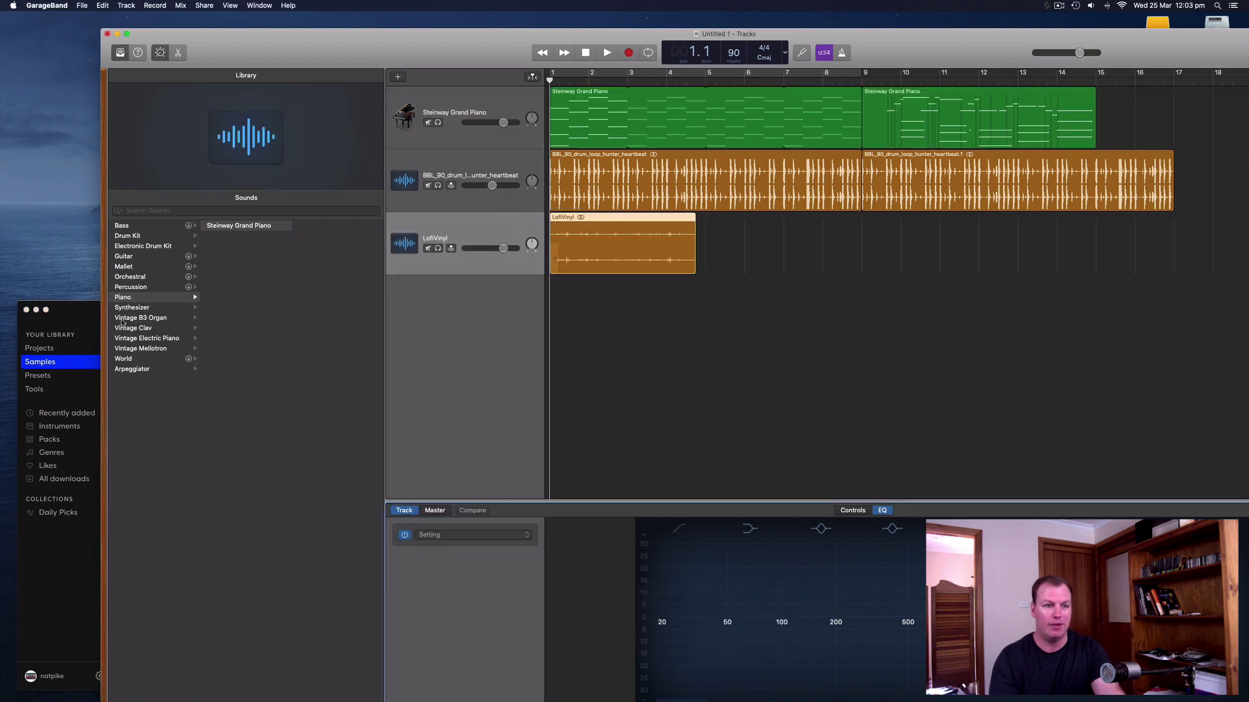
# Maximize GarageBand, loop the LofiVinyl region out to about bar 14, and audition it from bar 9.
pyautogui.doubleClick(189, 32)
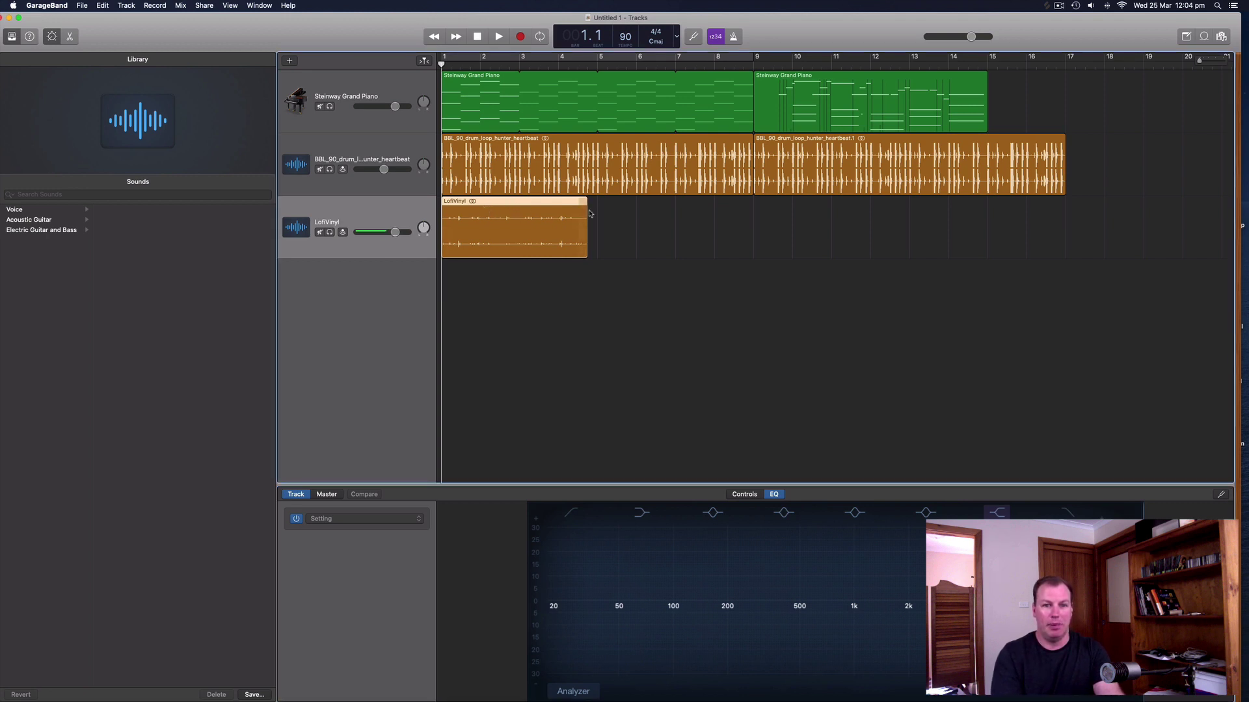
pyautogui.moveTo(589, 204); pyautogui.dragTo(984, 223)
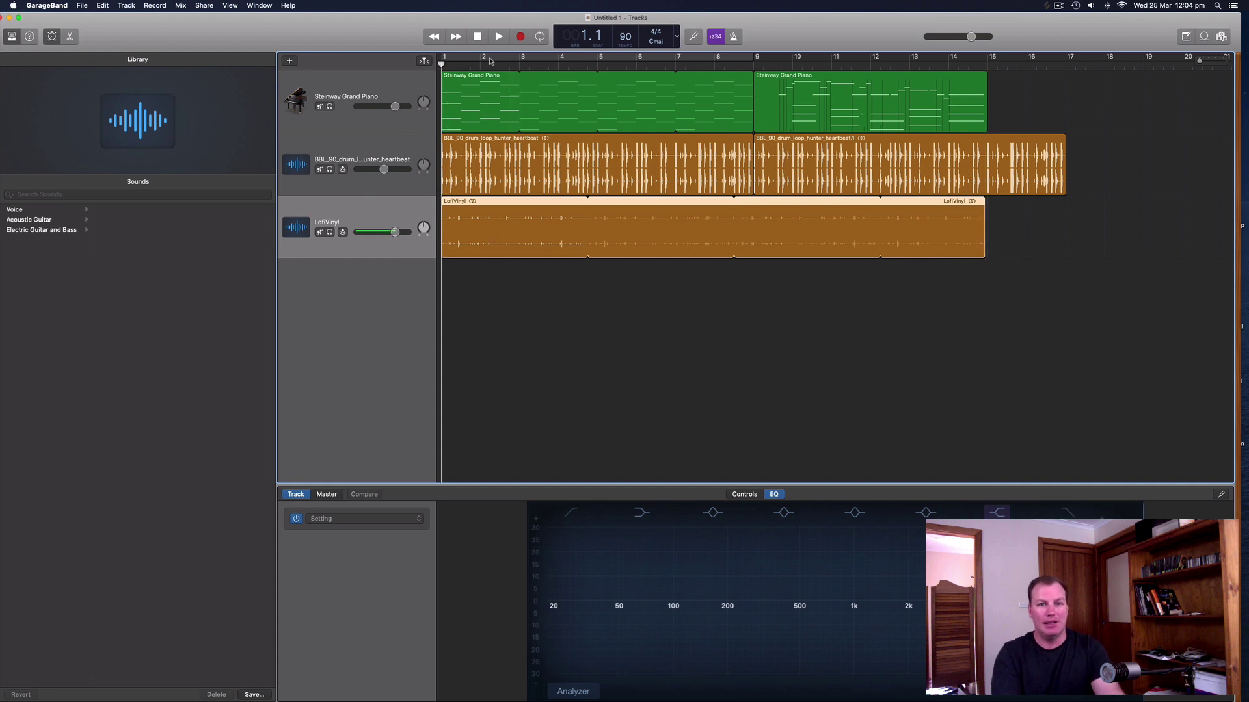
pyautogui.click(498, 37)
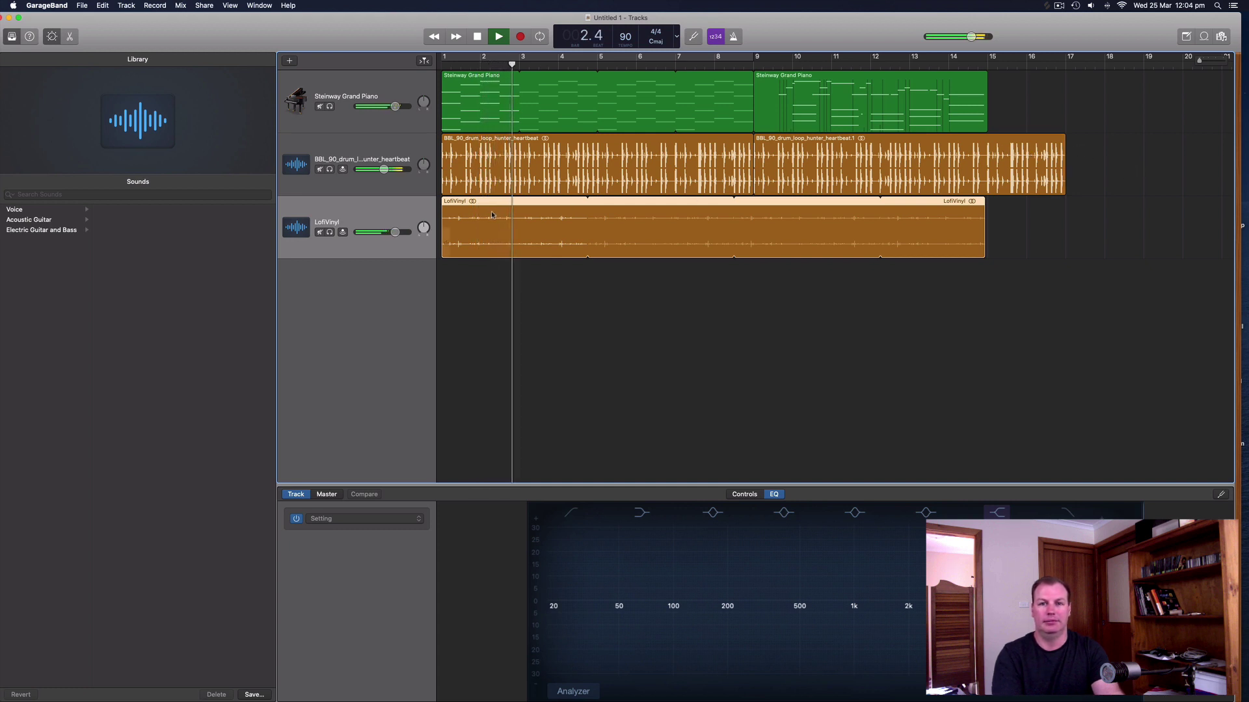
pyautogui.click(778, 63)
pyautogui.press('space')
# Add a duplicate-settings Steinway track, move the second piano region onto it at bar 4, and play.
pyautogui.click(787, 89)
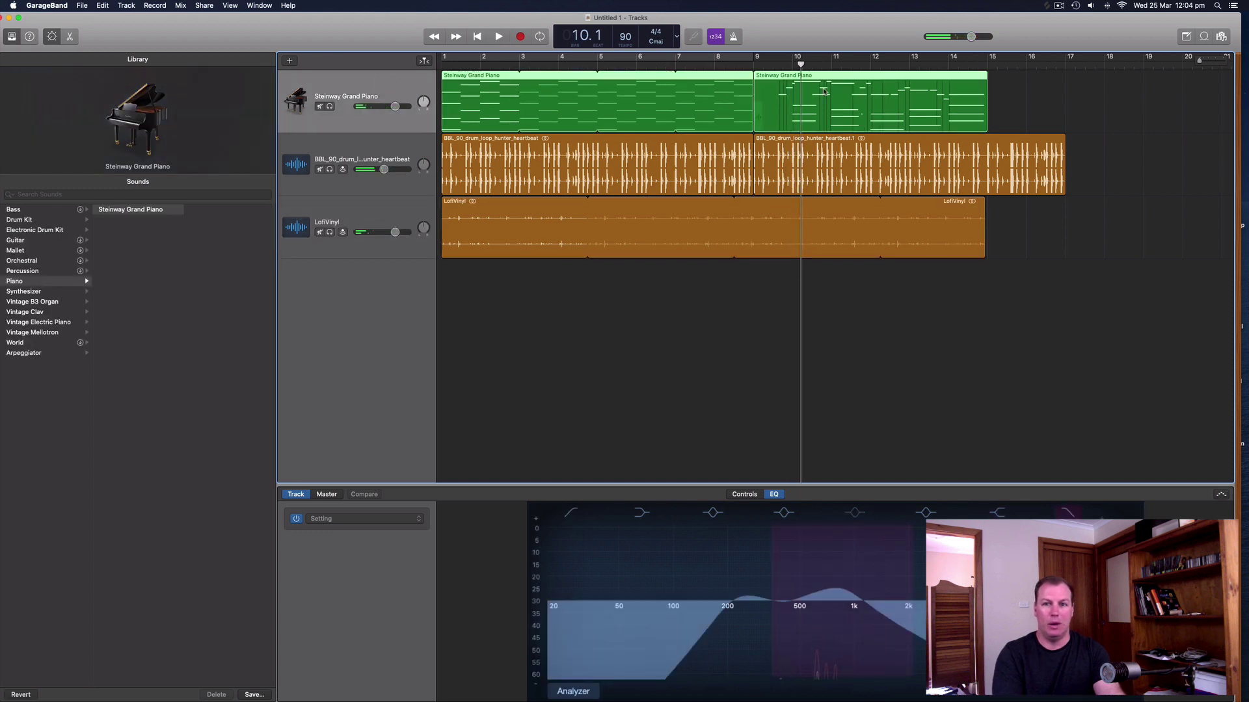
pyautogui.rightClick(405, 90)
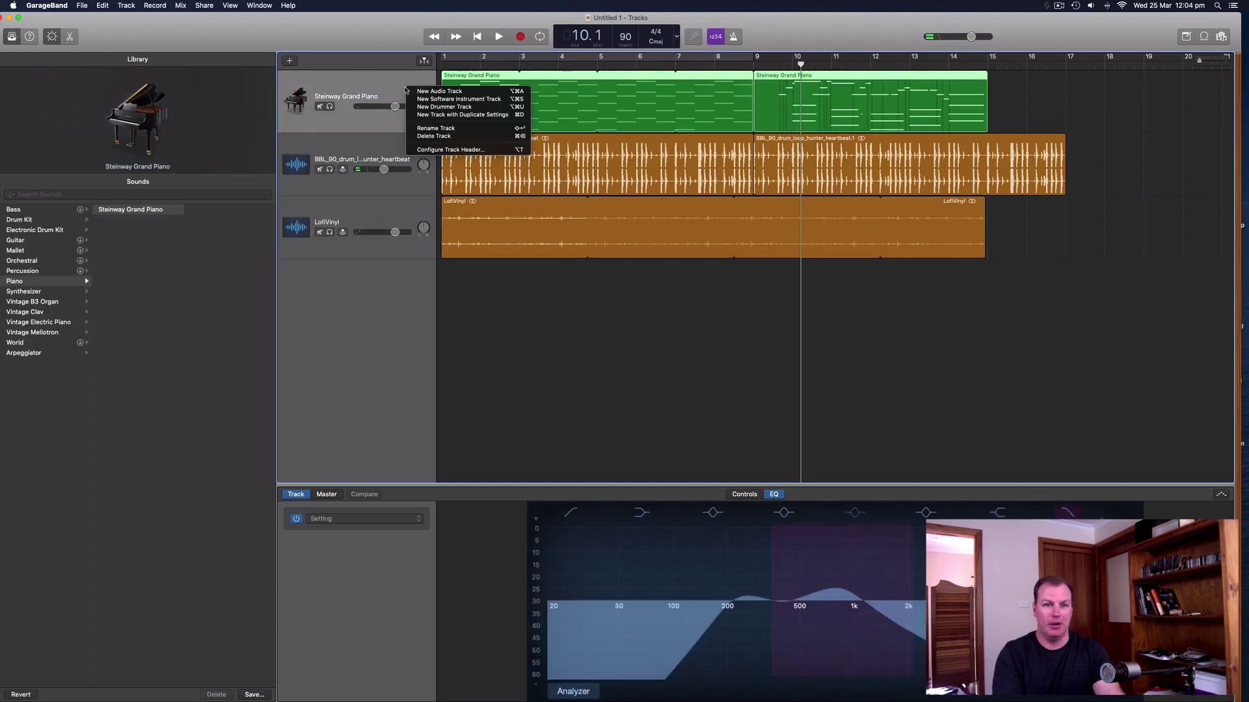
pyautogui.click(458, 115)
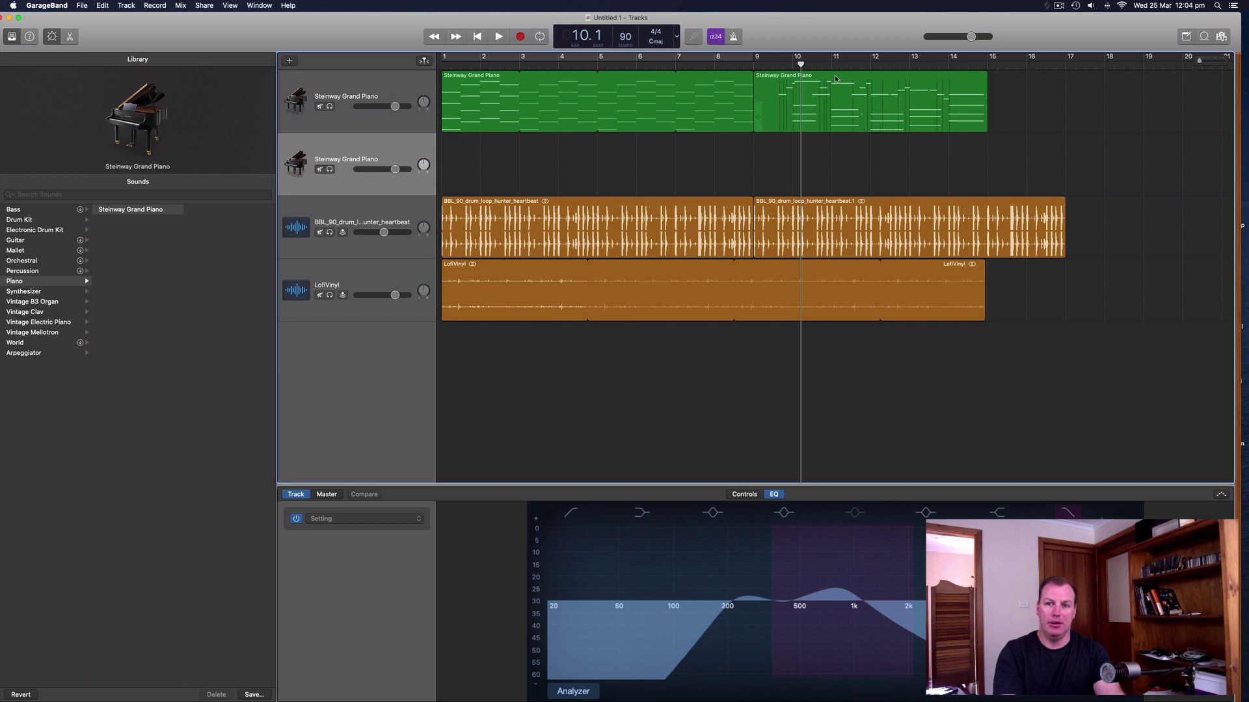
pyautogui.moveTo(836, 78); pyautogui.dragTo(824, 149)
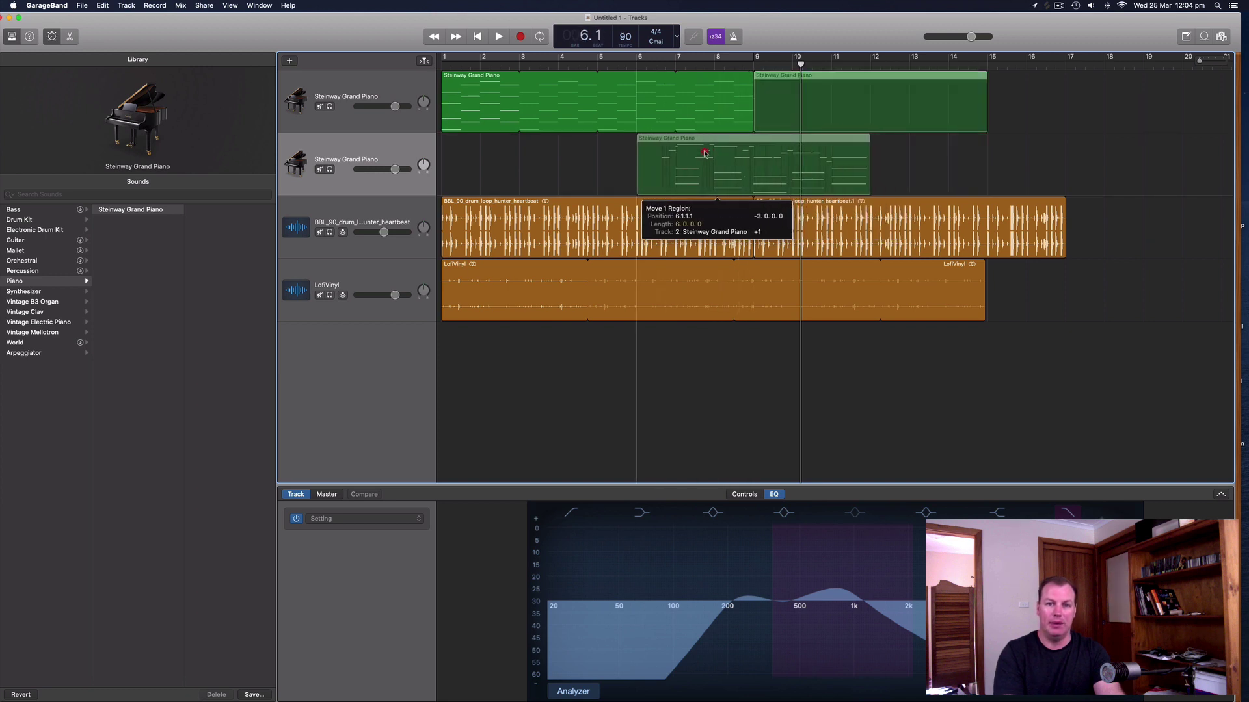
pyautogui.moveTo(700, 153); pyautogui.dragTo(638, 156)
pyautogui.click(549, 63)
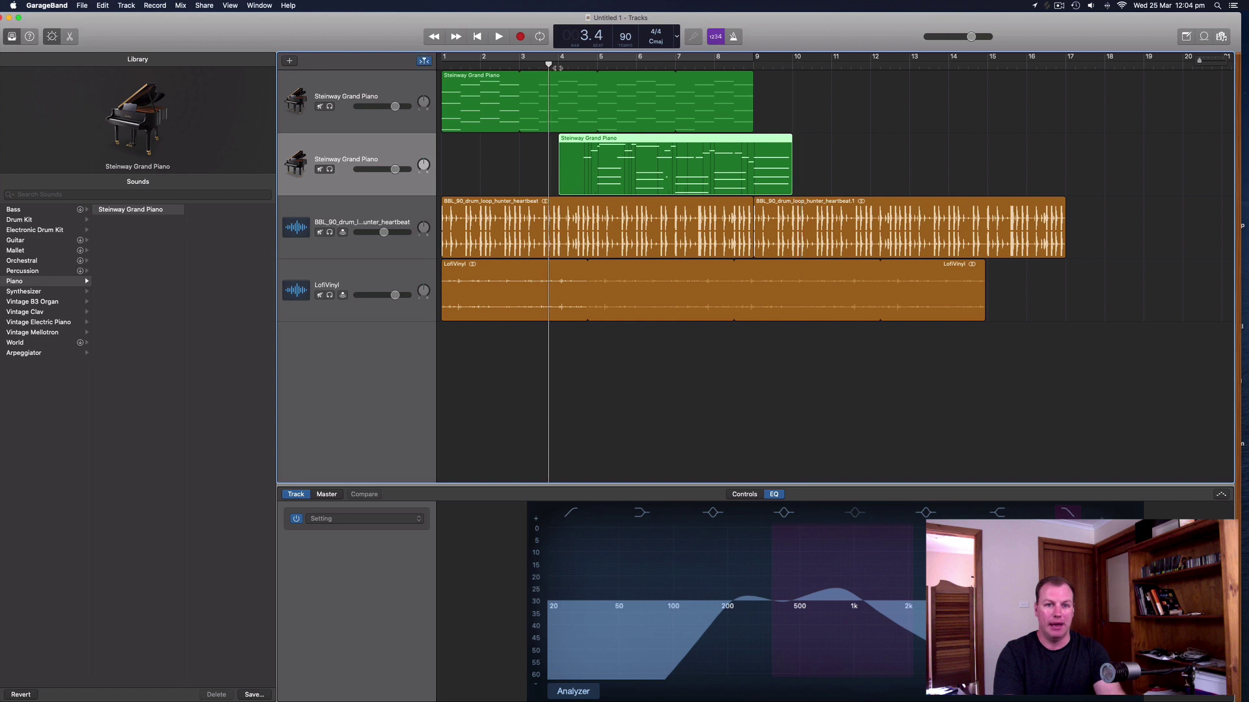
pyautogui.press('space')
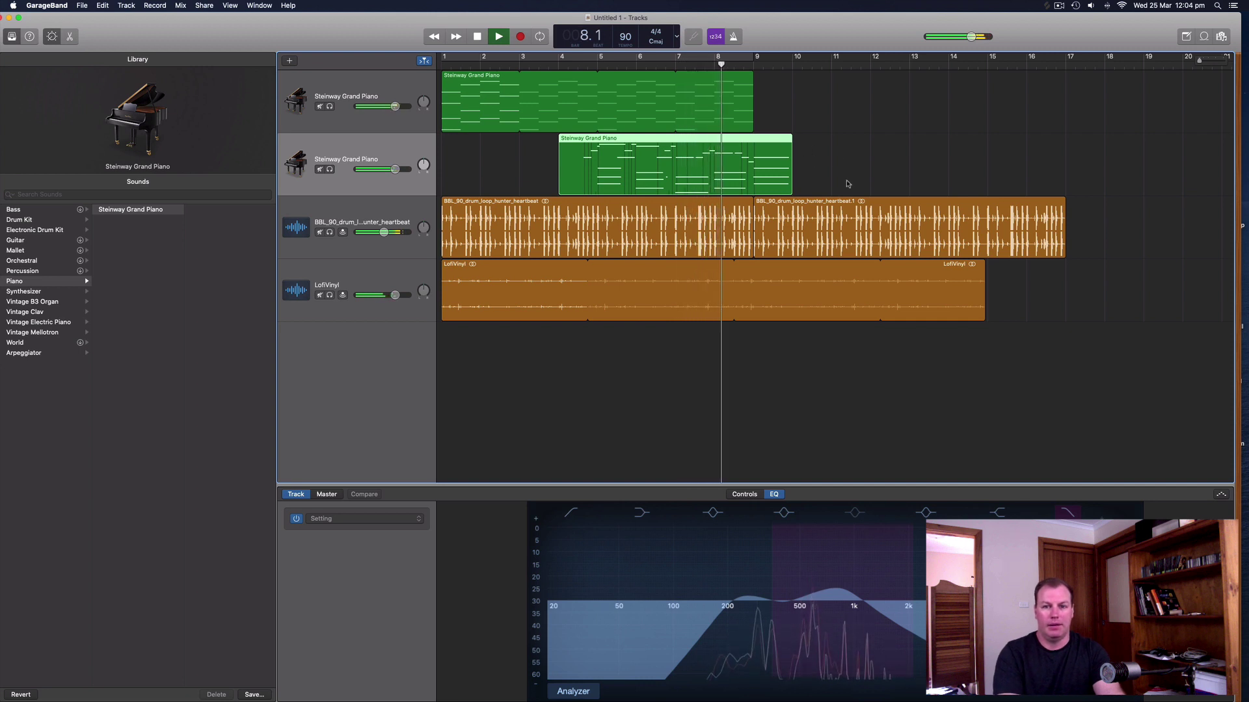
# Open the moved piano region in the Piano Roll and drag three selected notes to new positions.
pyautogui.press('space')
pyautogui.doubleClick(662, 143)
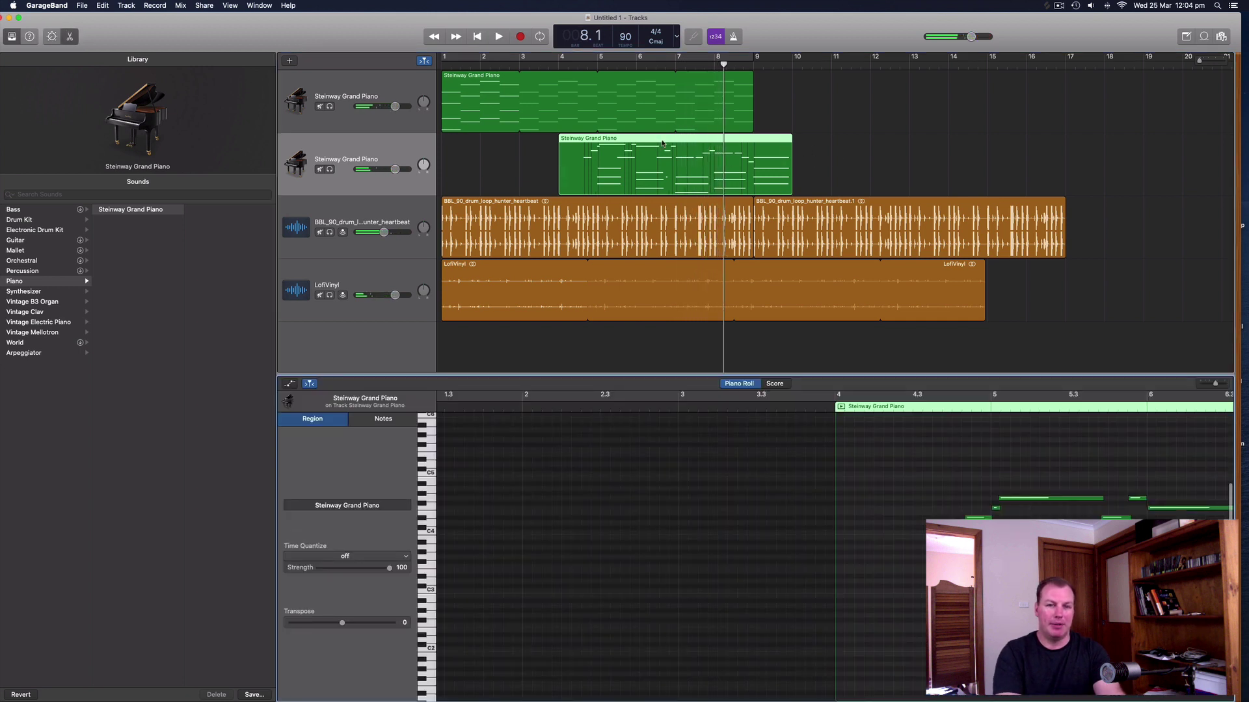
pyautogui.hscroll(5, 845, 589)
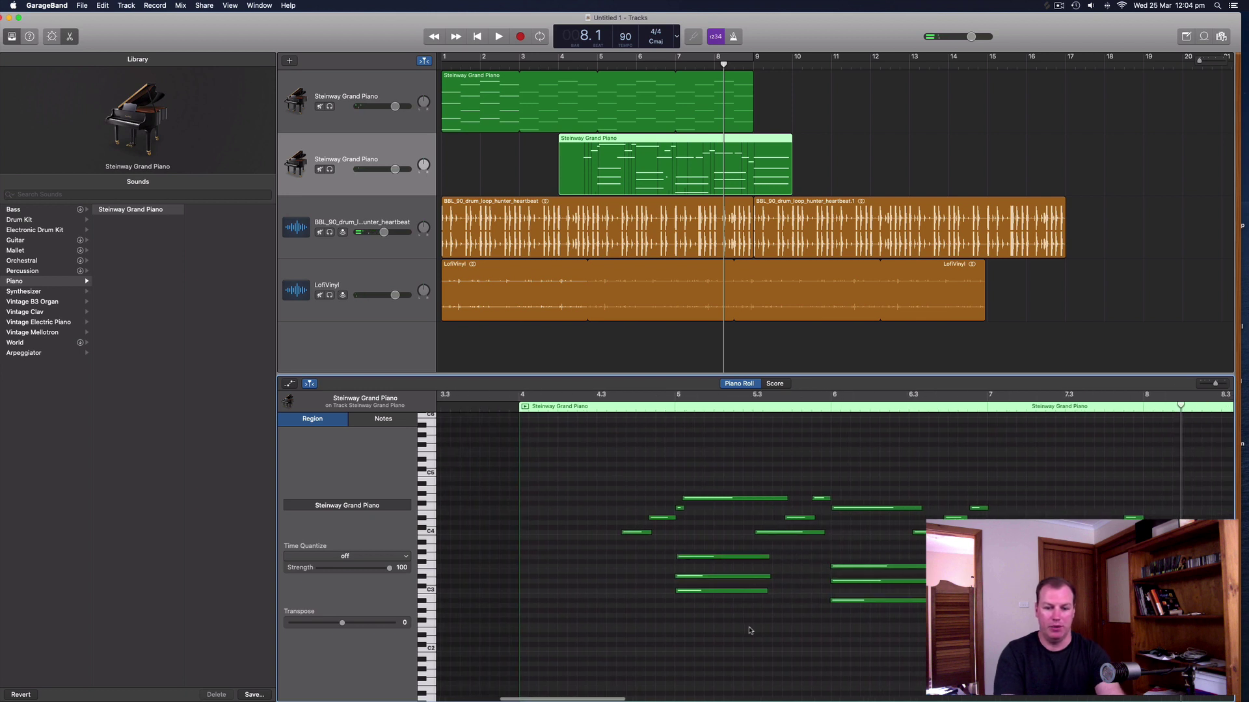
pyautogui.moveTo(750, 630); pyautogui.dragTo(673, 547)
pyautogui.moveTo(754, 590); pyautogui.dragTo(1041, 619)
pyautogui.click(703, 569)
# Play the arrangement from bar 4 to hear the edited notes, then deselect the piano regions.
pyautogui.click(558, 64)
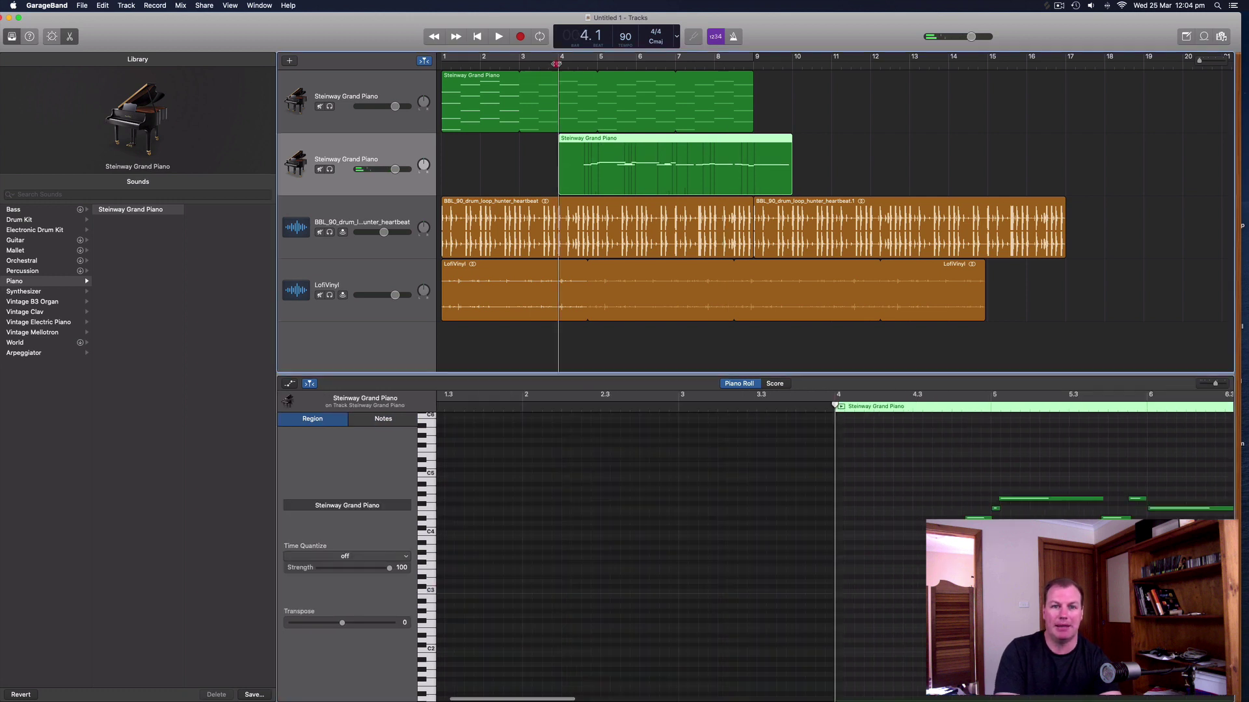
pyautogui.press('space')
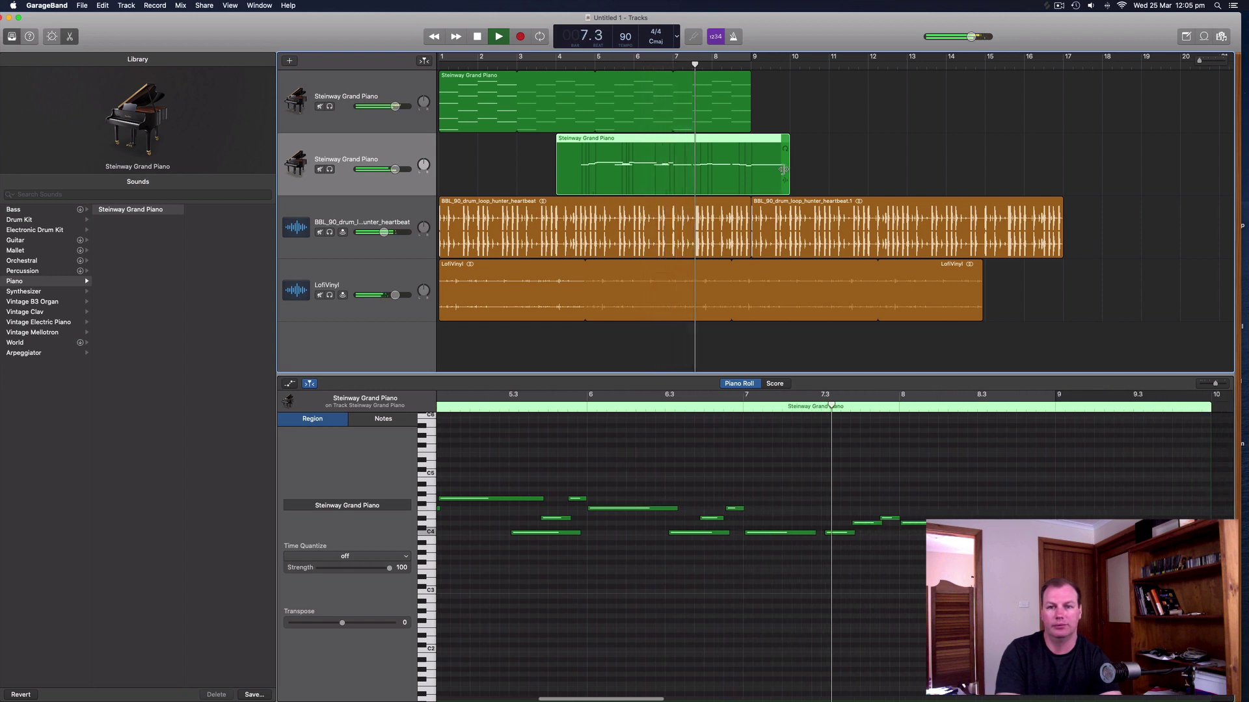
pyautogui.click(751, 76)
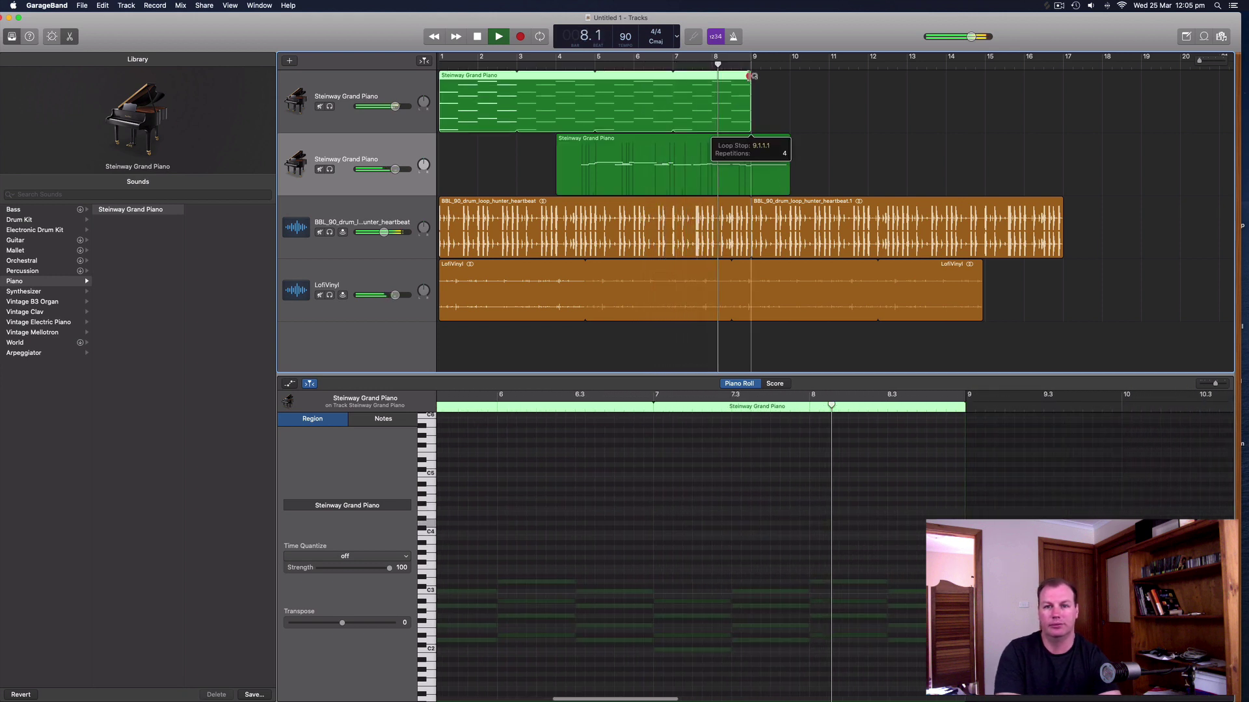
pyautogui.click(842, 94)
# Stop playback and turn Cycle back on across bars 1–9.
pyautogui.press('space')
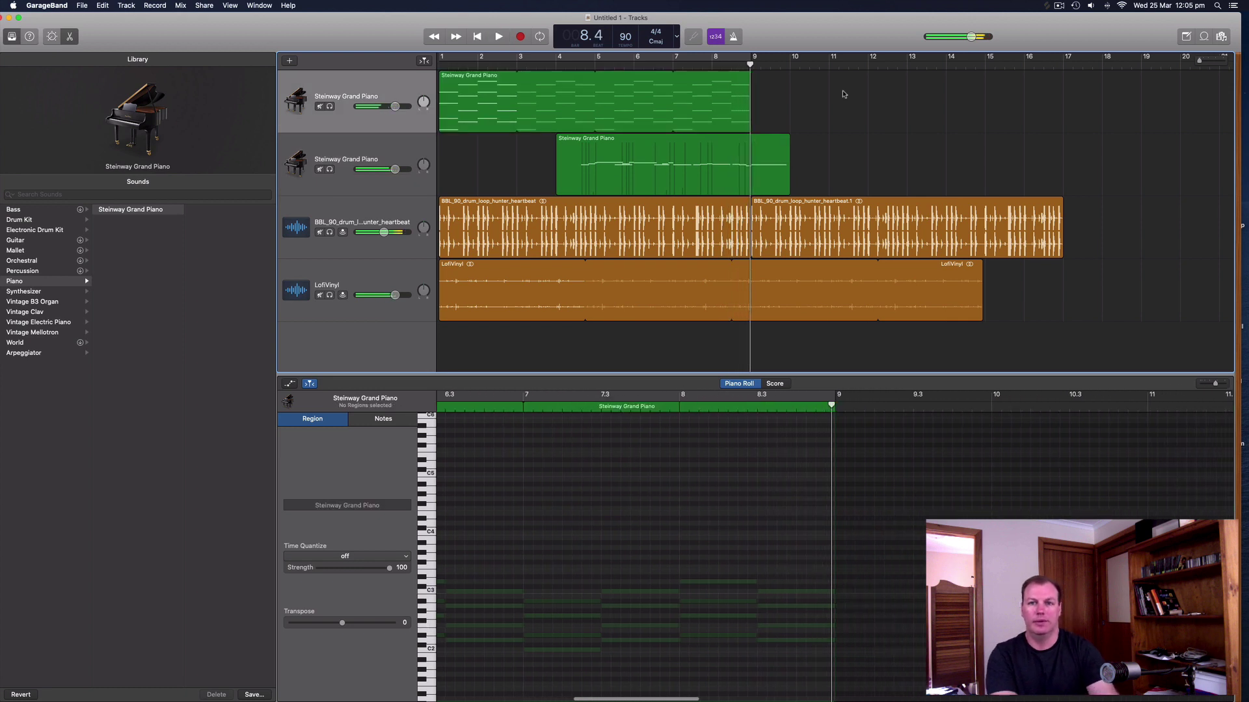
pyautogui.click(539, 37)
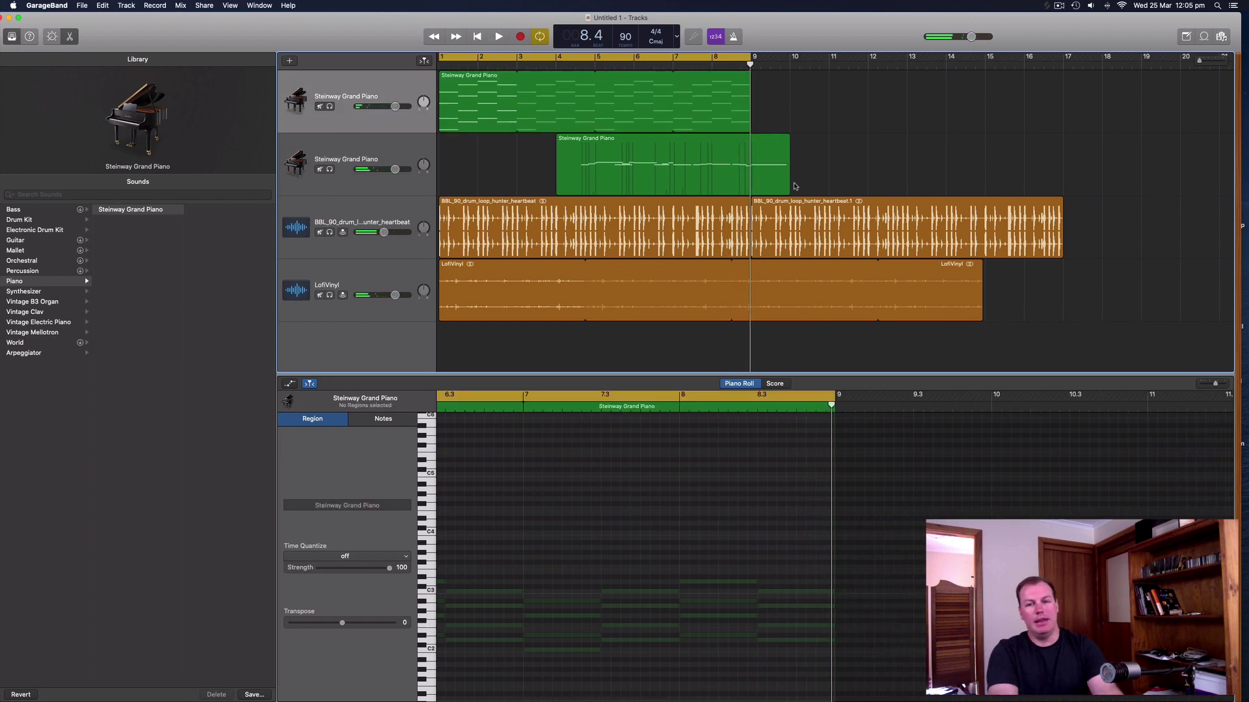